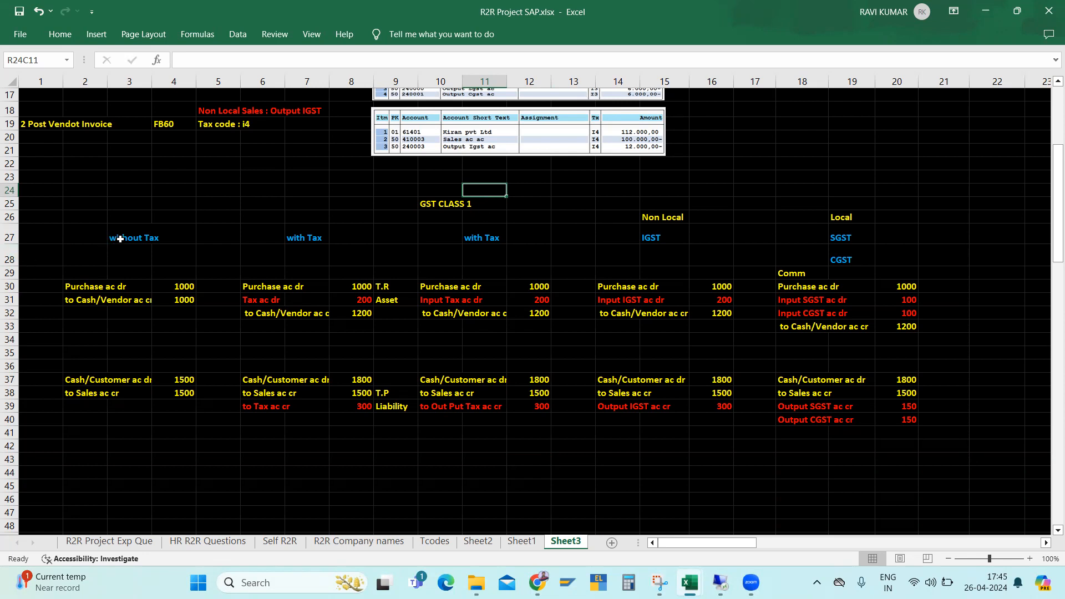
# Review the GST CLASS 1 purchase and sales entries, comparing without tax, with tax, non-local IGST and local SGST/CGST.
pyautogui.click(125, 270)
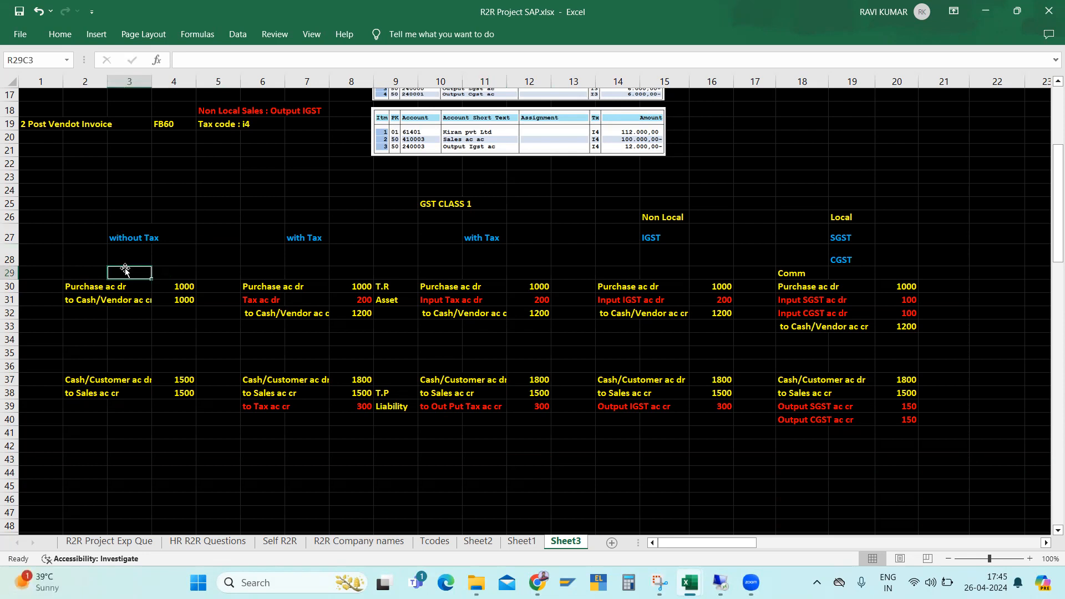
pyautogui.click(127, 232)
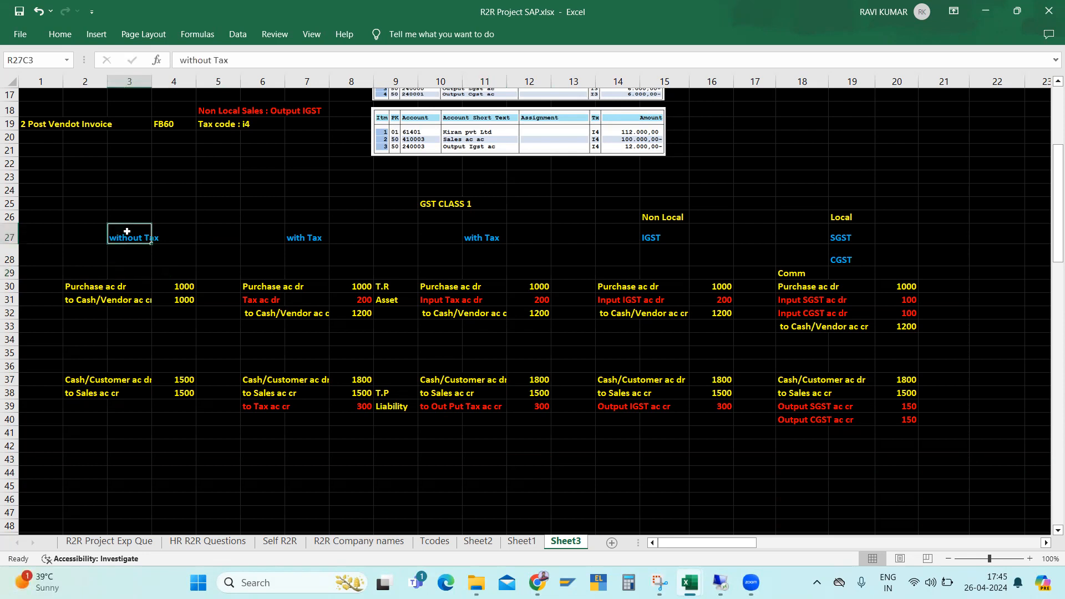
pyautogui.click(297, 237)
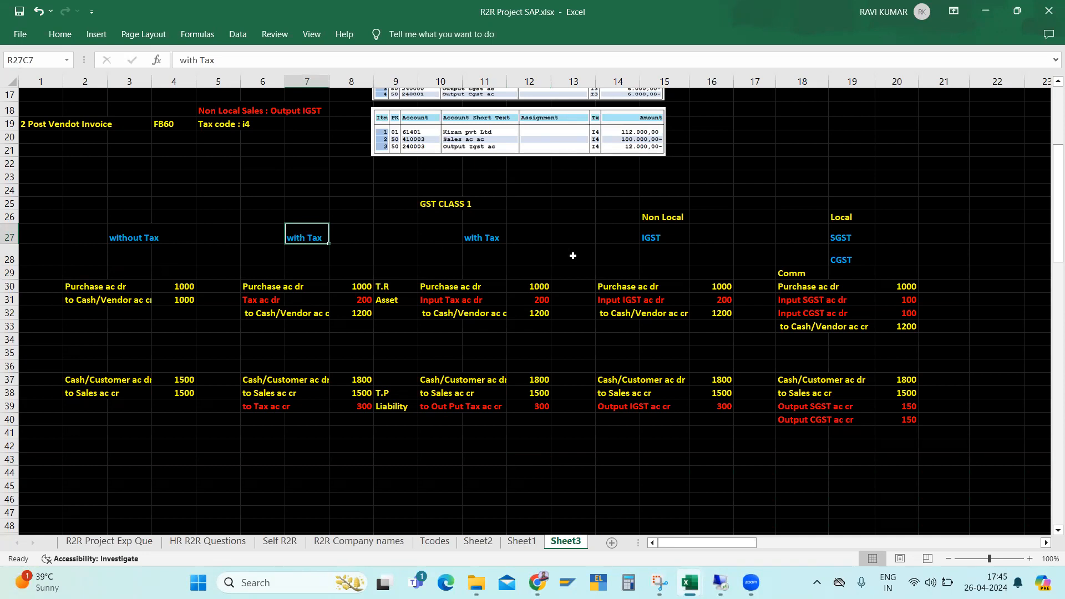
pyautogui.click(602, 243)
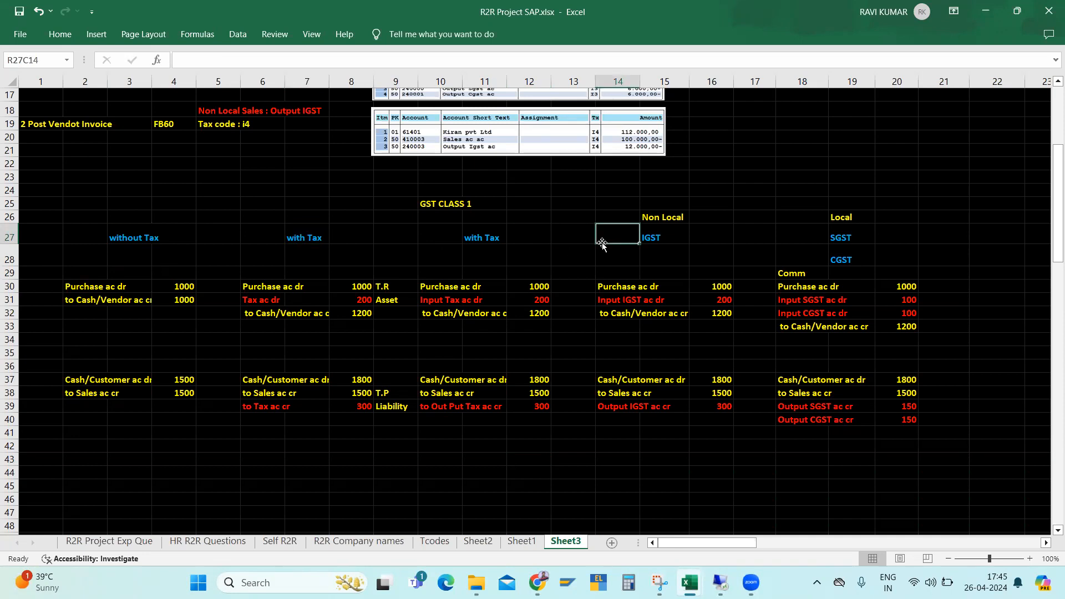
pyautogui.click(654, 239)
pyautogui.click(850, 237)
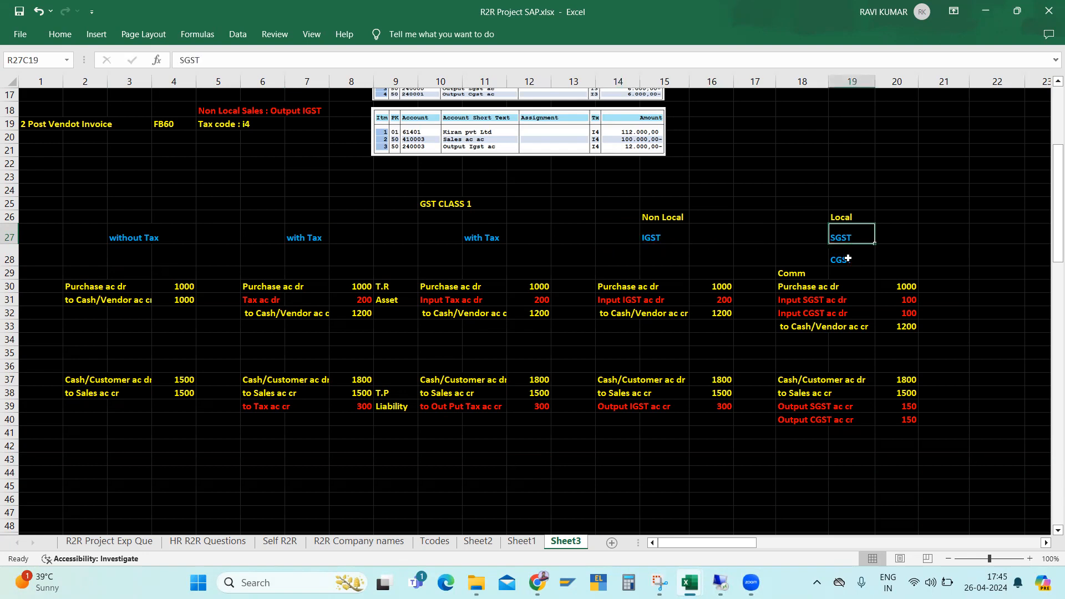
pyautogui.click(846, 262)
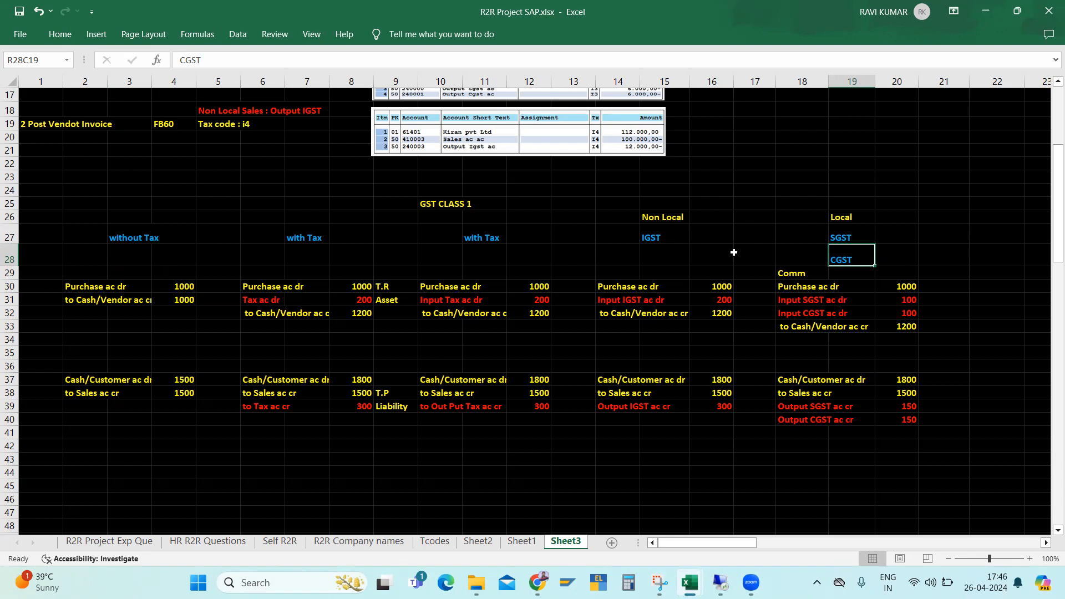
pyautogui.click(627, 234)
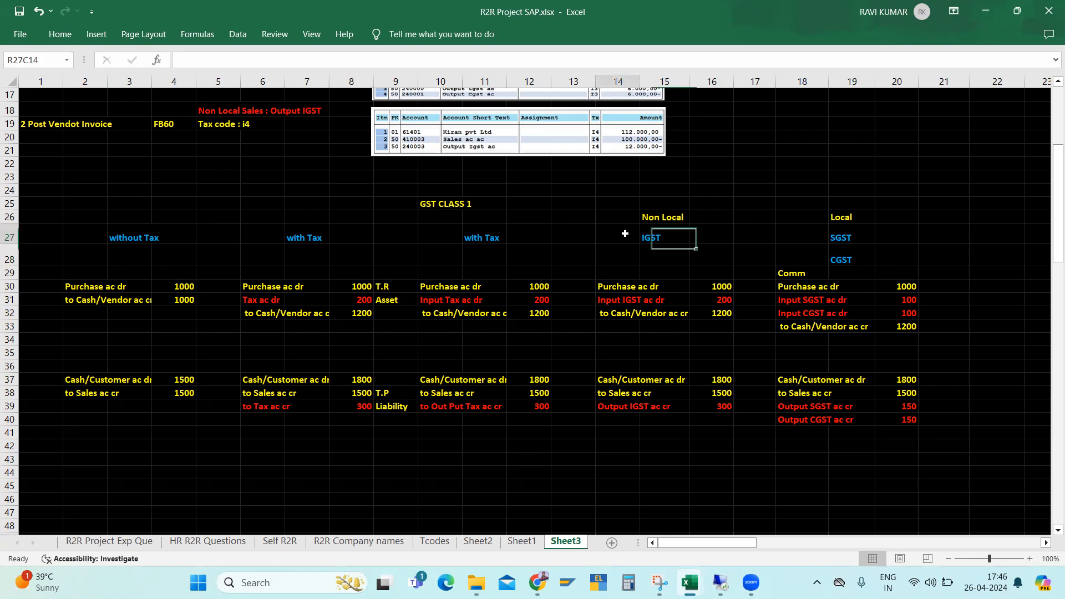
pyautogui.moveTo(621, 218); pyautogui.dragTo(720, 324)
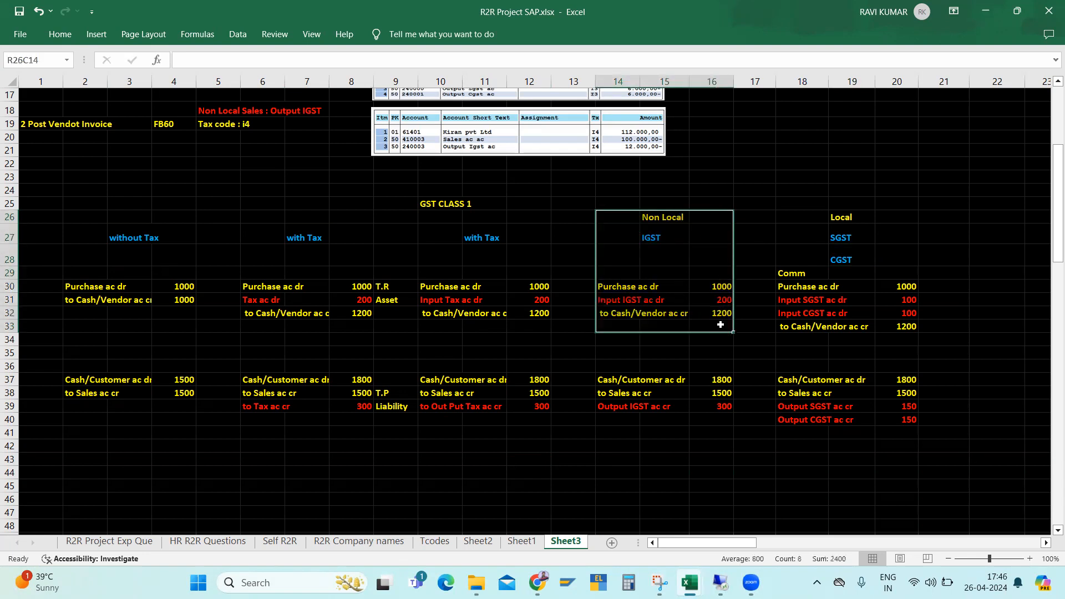
pyautogui.moveTo(797, 218); pyautogui.dragTo(904, 327)
pyautogui.click(624, 367)
pyautogui.moveTo(624, 368); pyautogui.dragTo(740, 403)
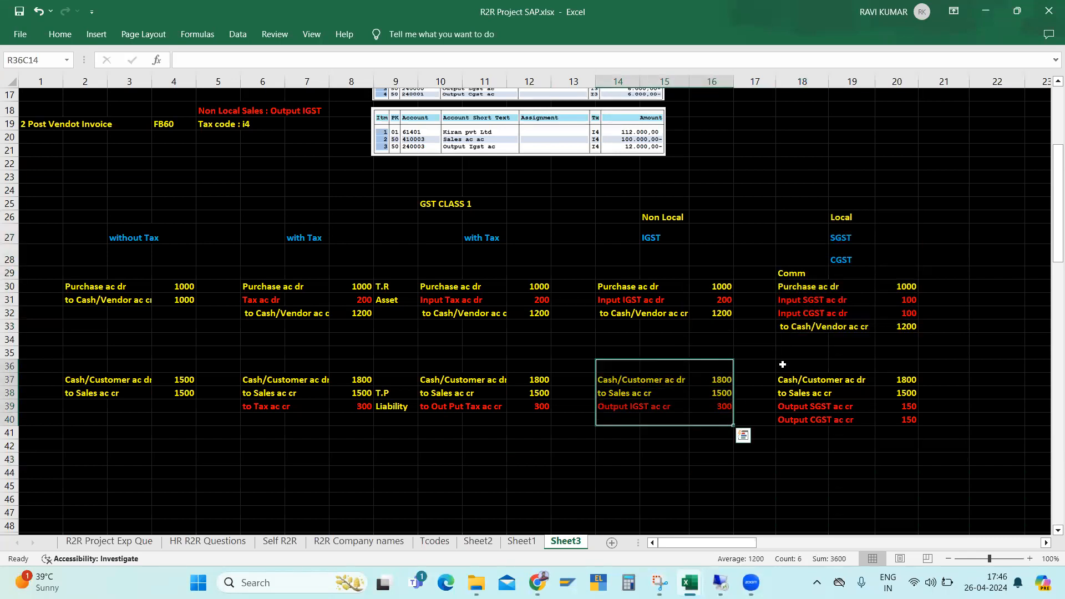
pyautogui.moveTo(777, 367); pyautogui.dragTo(910, 421)
# Review the GST class2 section listing the purchase and sales postings with their transaction codes and tax codes.
pyautogui.scroll(6, 479, 297)
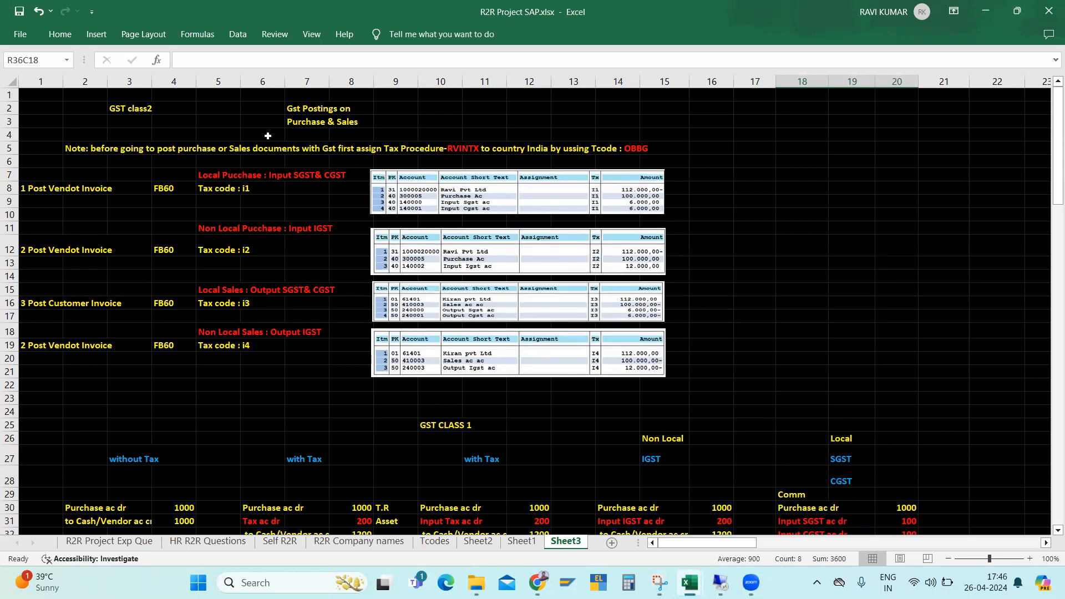
pyautogui.click(98, 120)
pyautogui.keyDown('ctrl'); pyautogui.scroll(1, 97, 120); pyautogui.keyUp('ctrl')
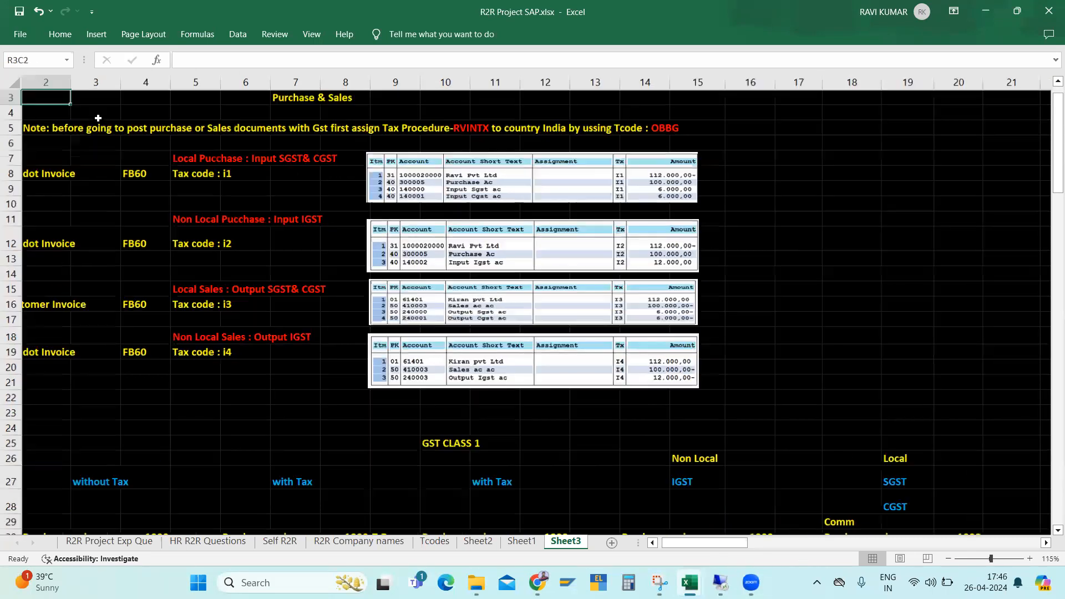
pyautogui.keyDown('ctrl'); pyautogui.scroll(1, 162, 152); pyautogui.keyUp('ctrl')
pyautogui.press('Left')
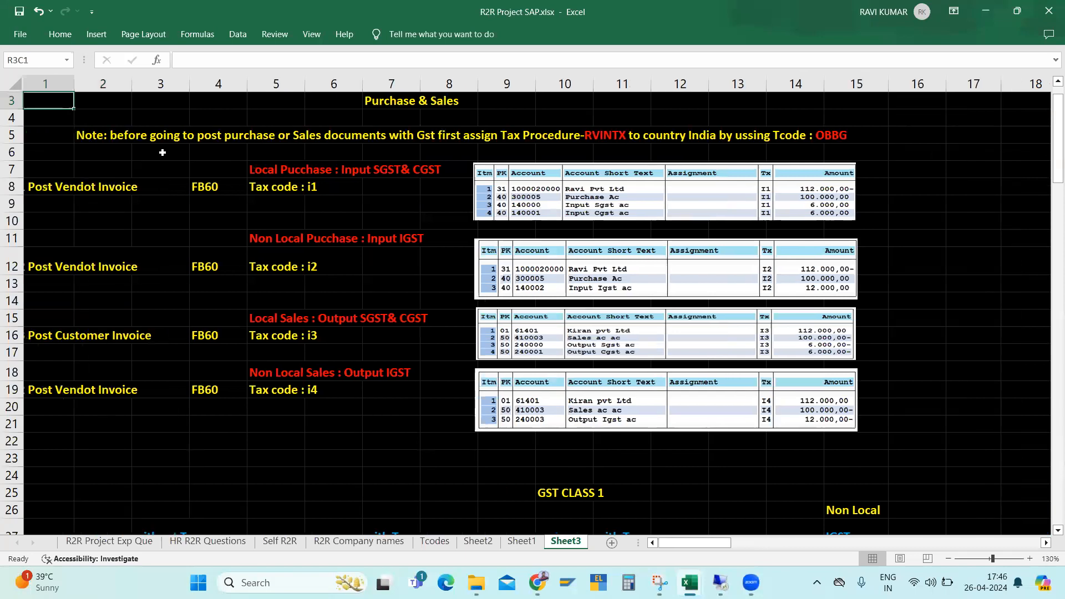
pyautogui.scroll(1, 162, 152)
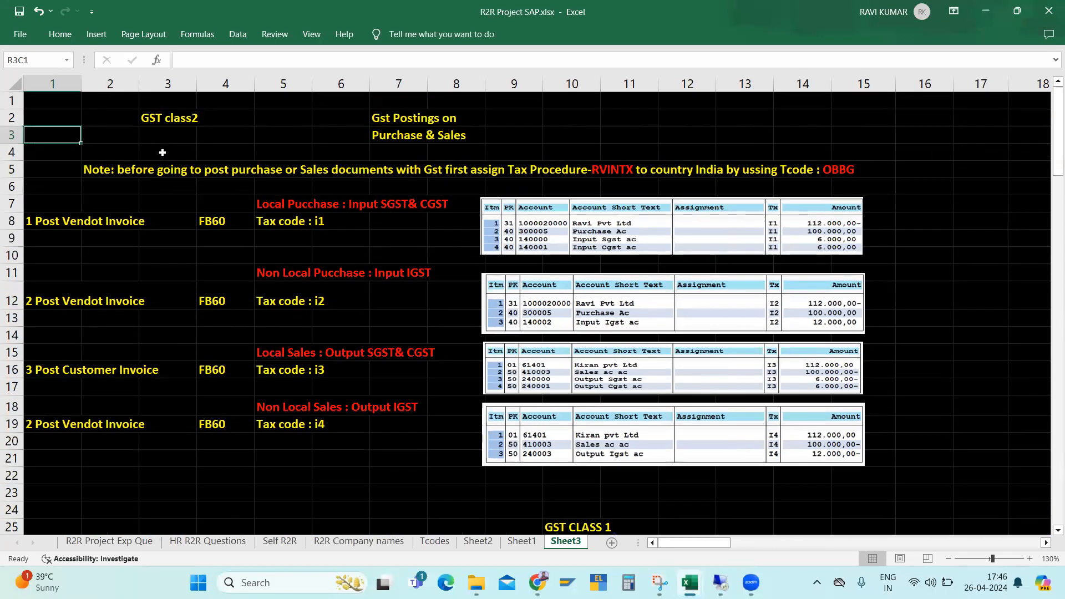
pyautogui.click(223, 139)
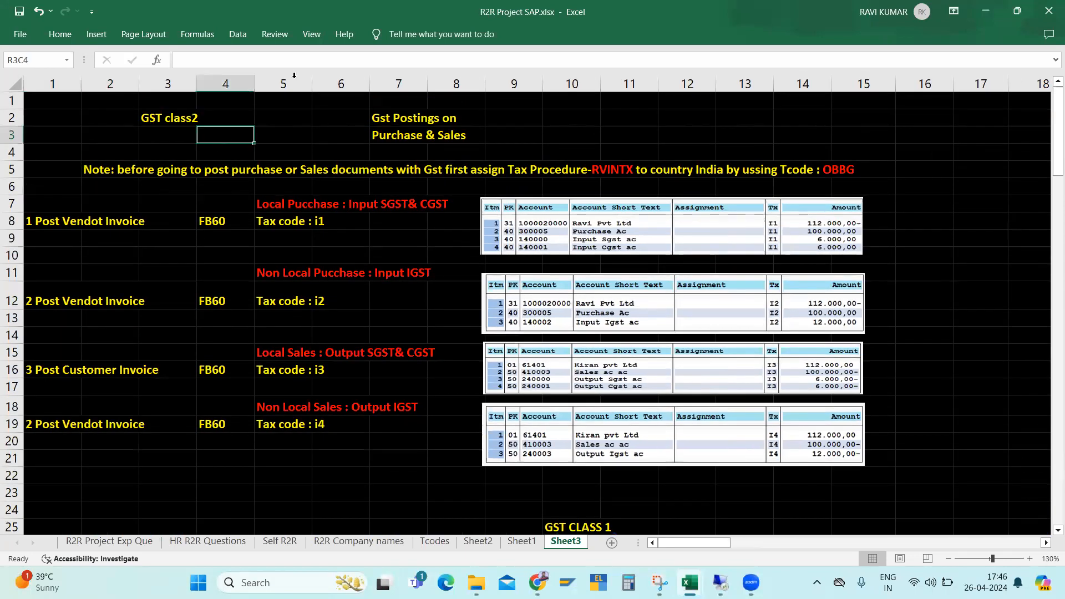
pyautogui.click(307, 116)
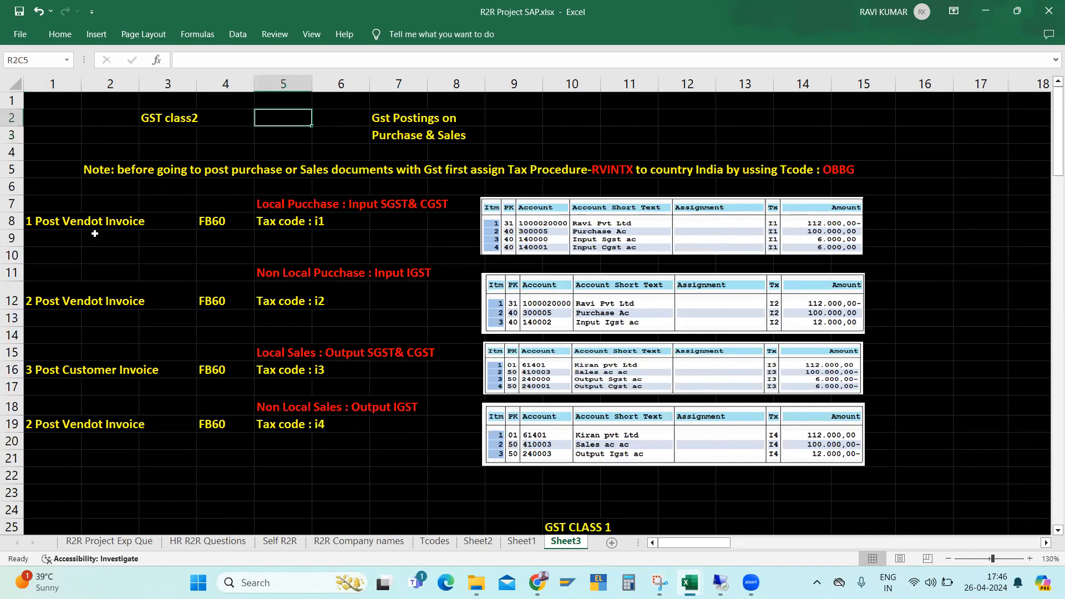
pyautogui.click(55, 237)
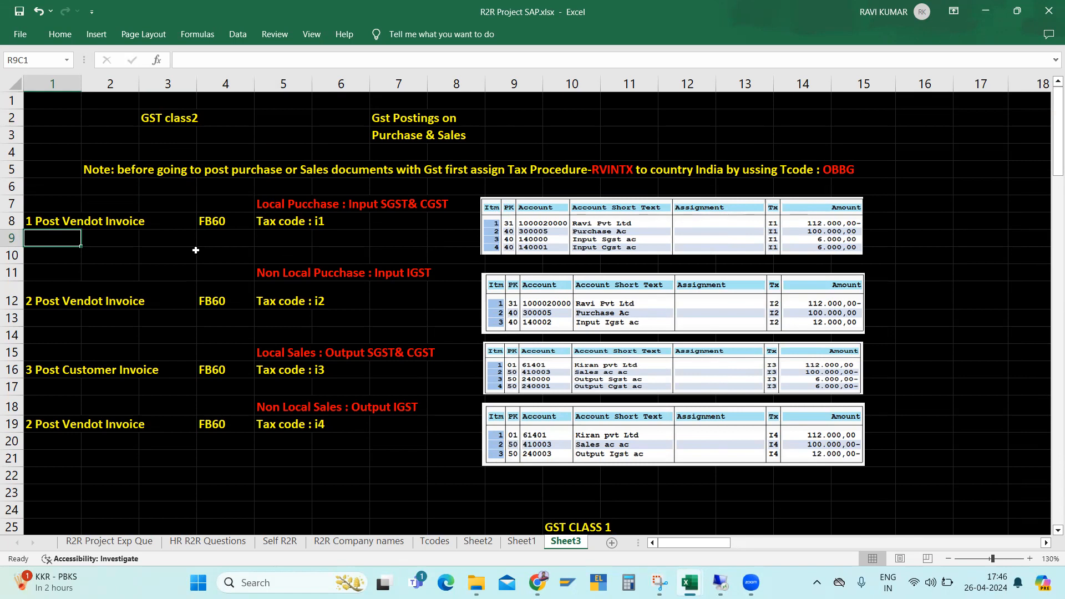
pyautogui.click(280, 221)
# Set the transaction code to FB70 for both sales postings, the ones with tax codes i3 and i4.
pyautogui.click(213, 370)
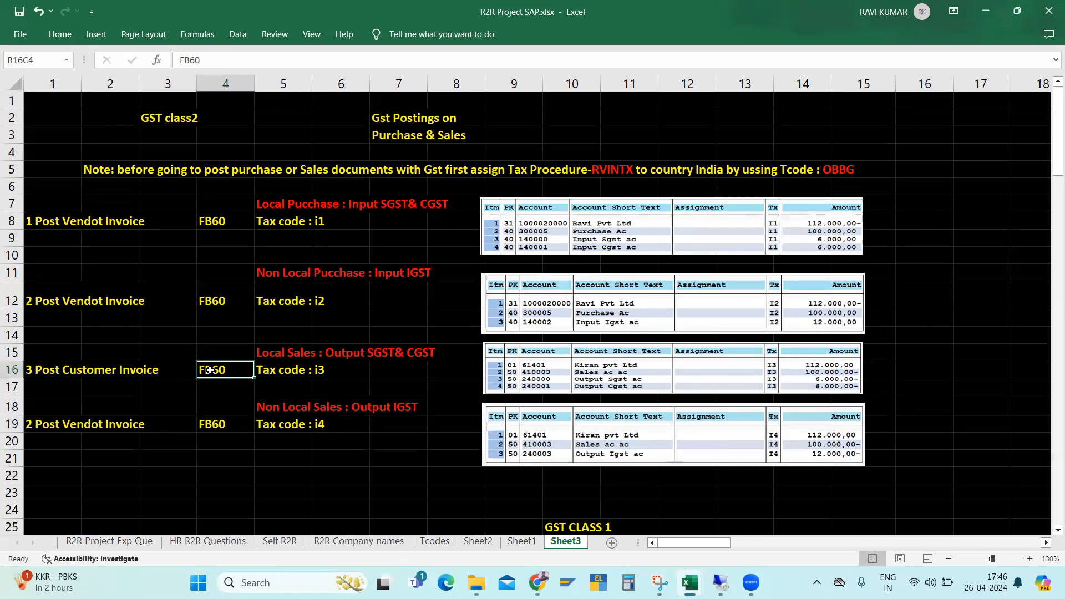
pyautogui.write('FB70')
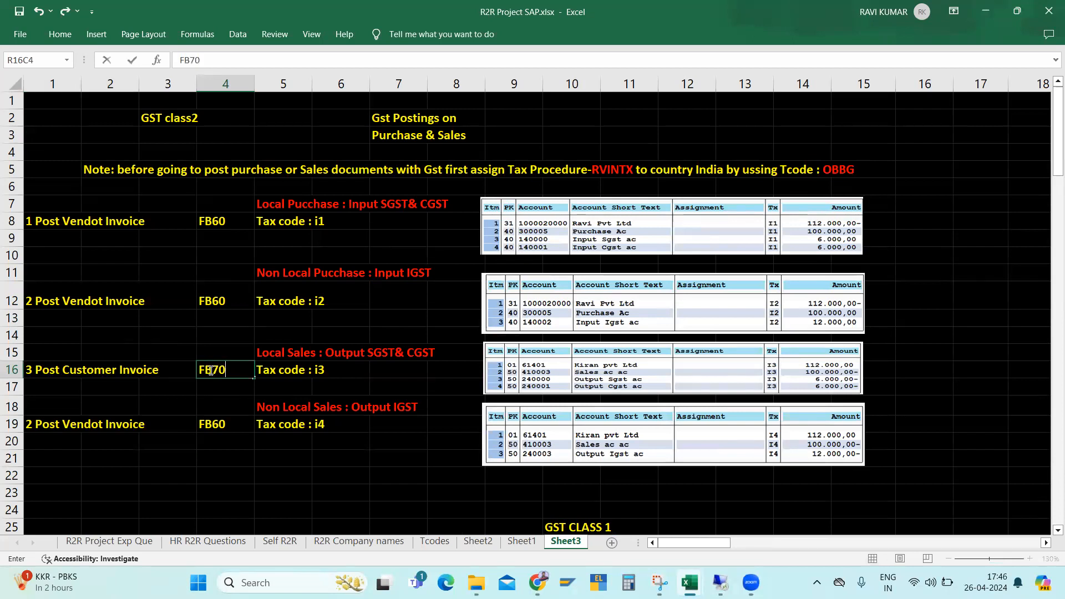
pyautogui.press('Return')
pyautogui.press('Return')
pyautogui.press('Return')
pyautogui.write('FB70')
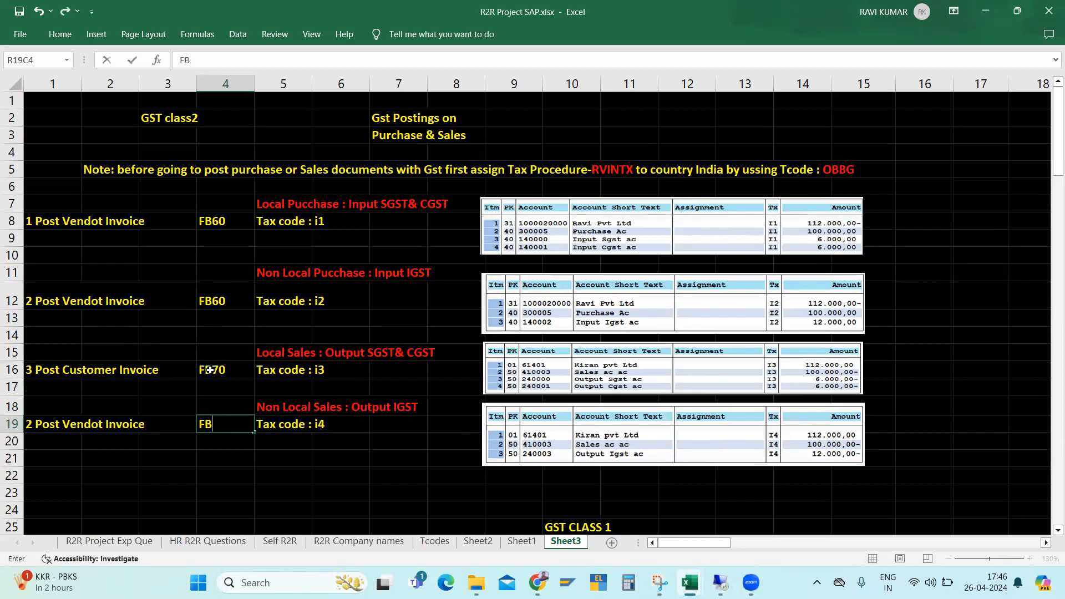
pyautogui.press('Return')
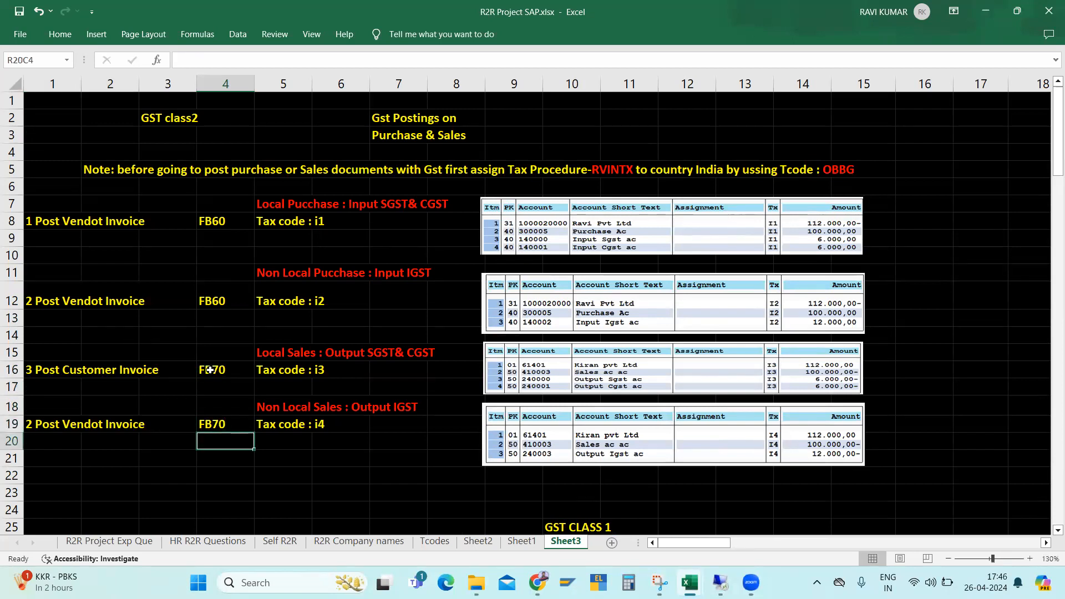
# Read the row 5 note on assigning tax procedure RVINTX to country India using Tcode OBBG.
pyautogui.click(341, 181)
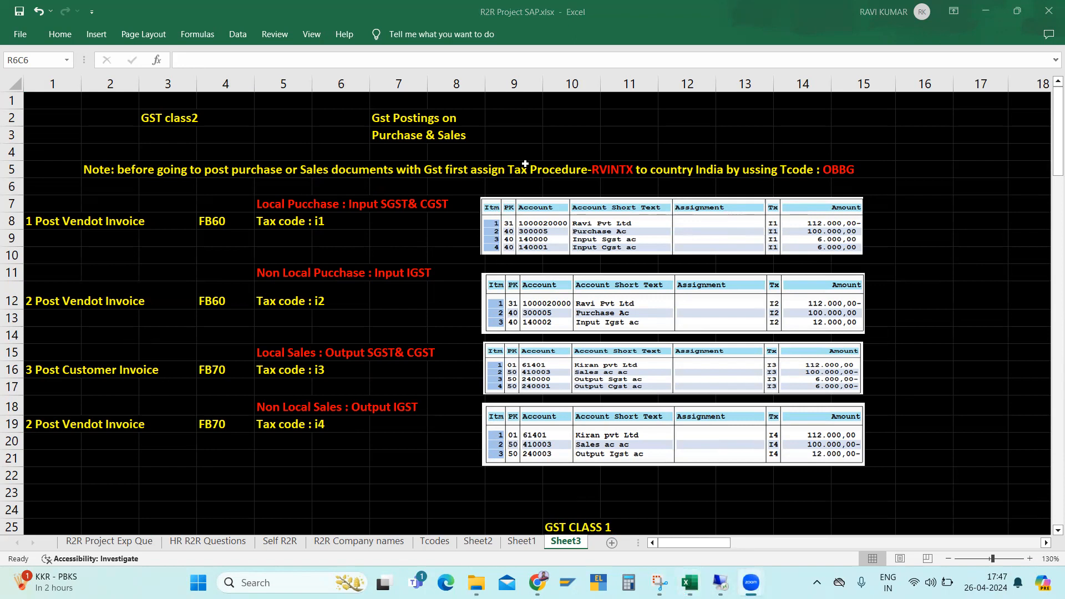
pyautogui.click(227, 166)
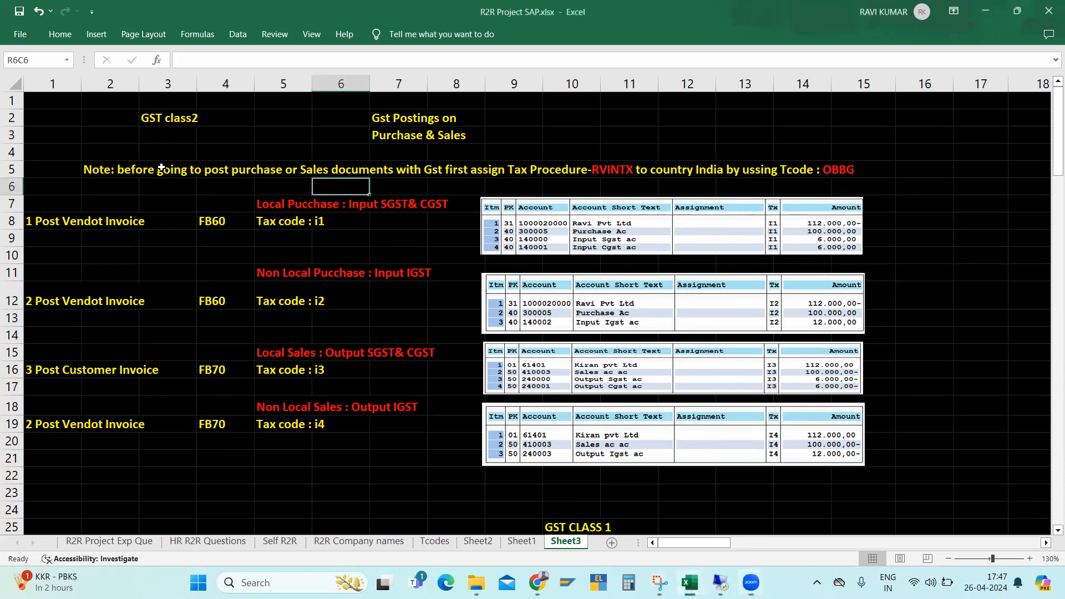
pyautogui.click(540, 171)
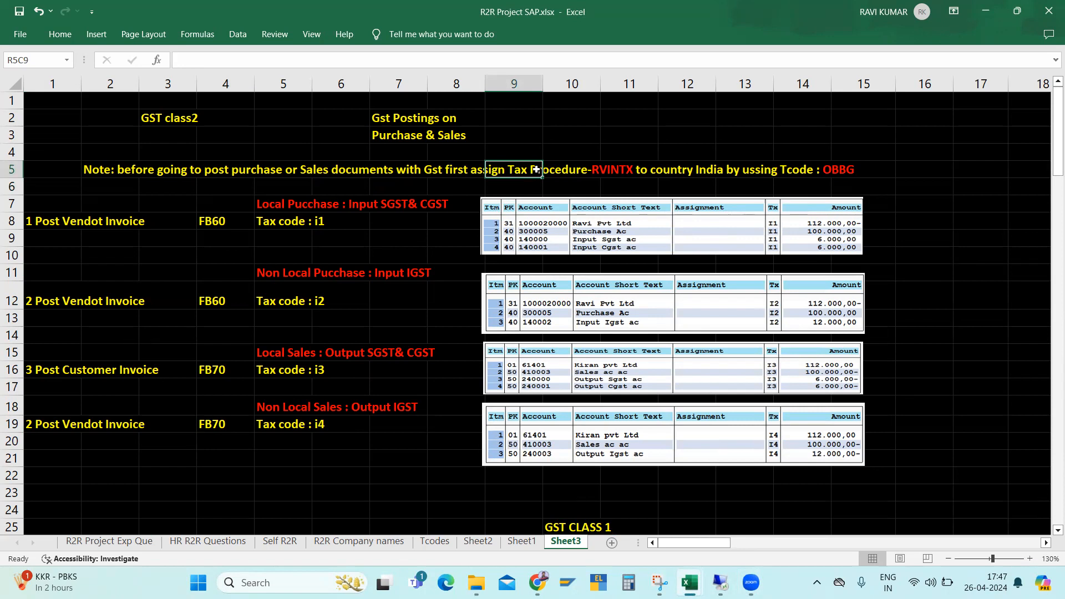
pyautogui.click(610, 173)
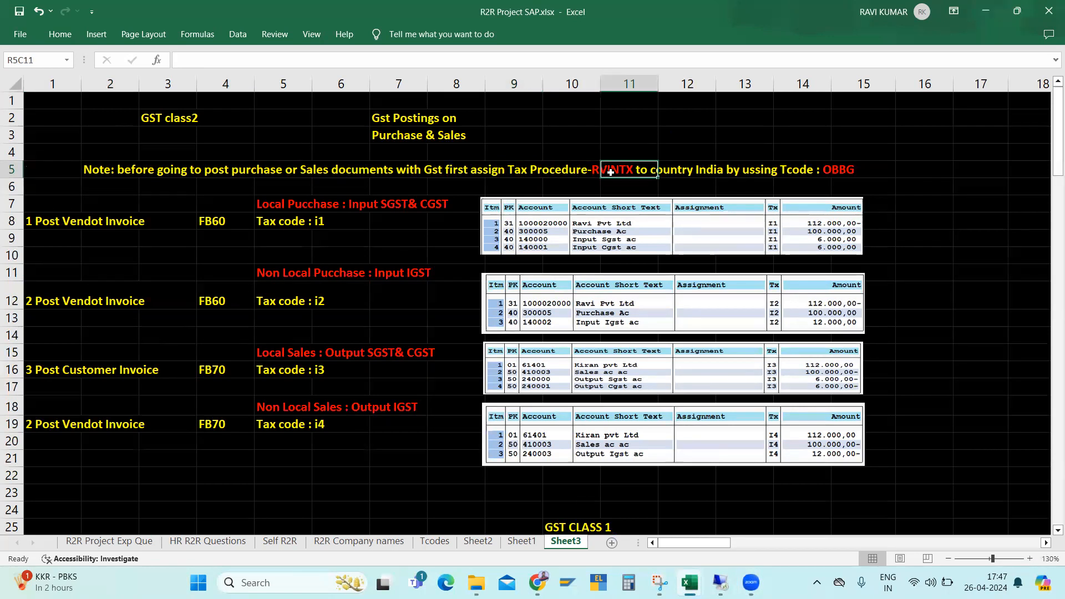
pyautogui.click(578, 152)
pyautogui.click(612, 180)
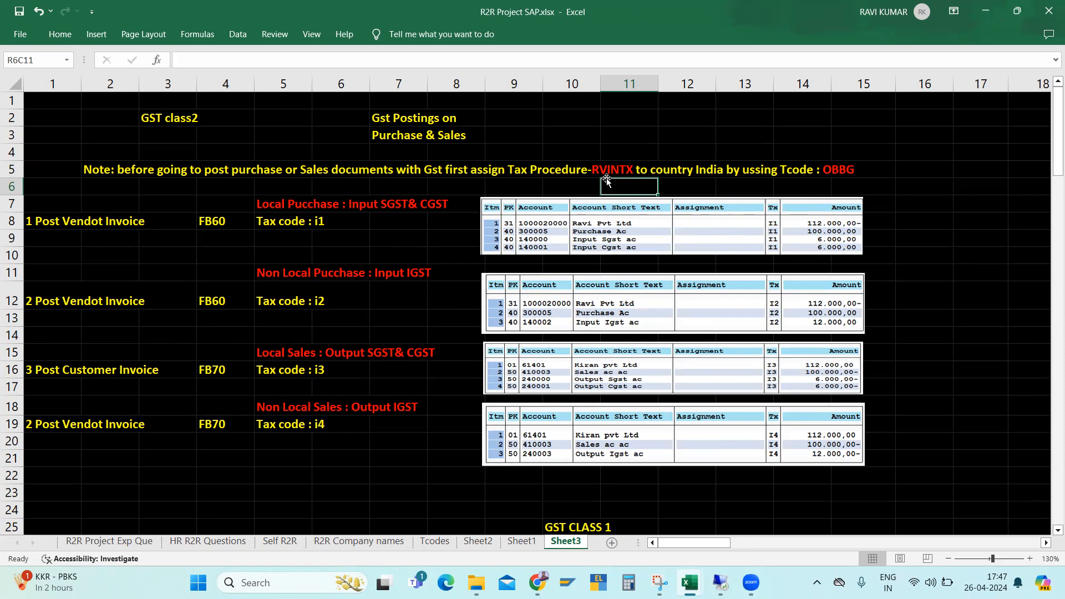
pyautogui.click(833, 169)
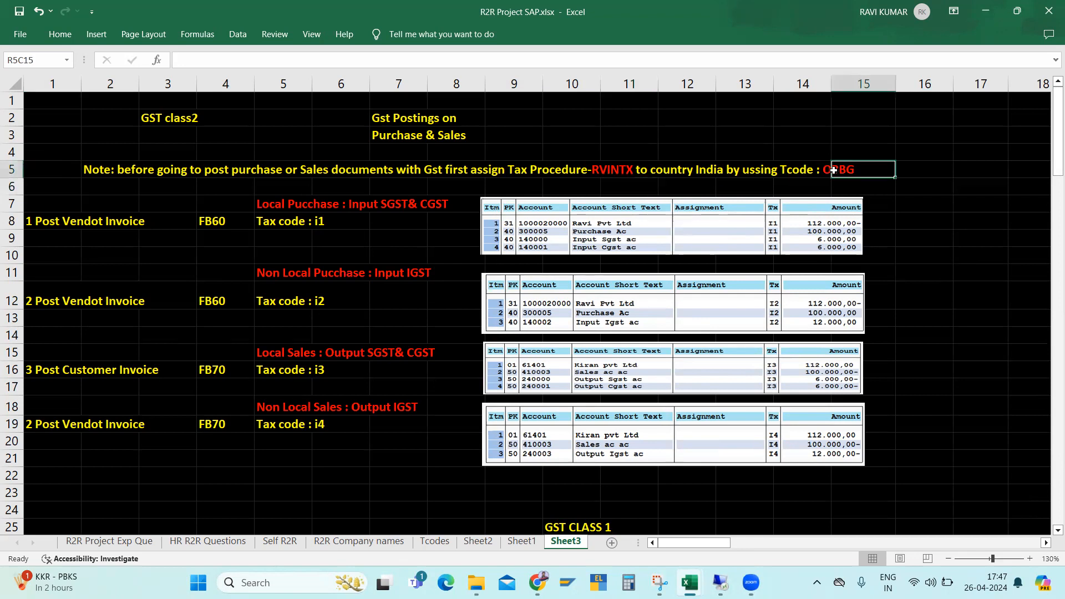
pyautogui.click(924, 195)
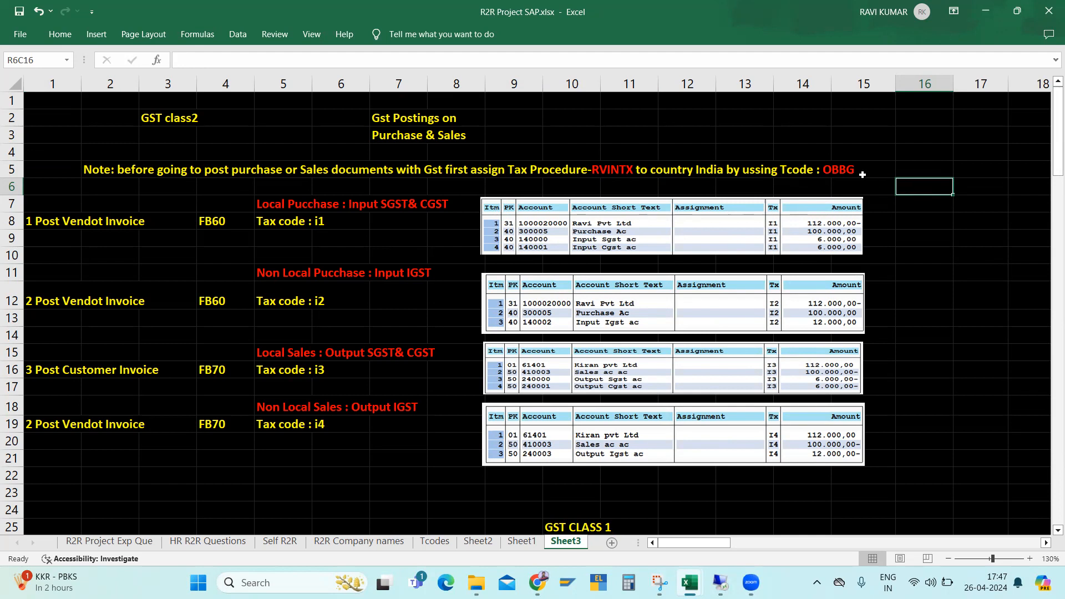
pyautogui.click(840, 171)
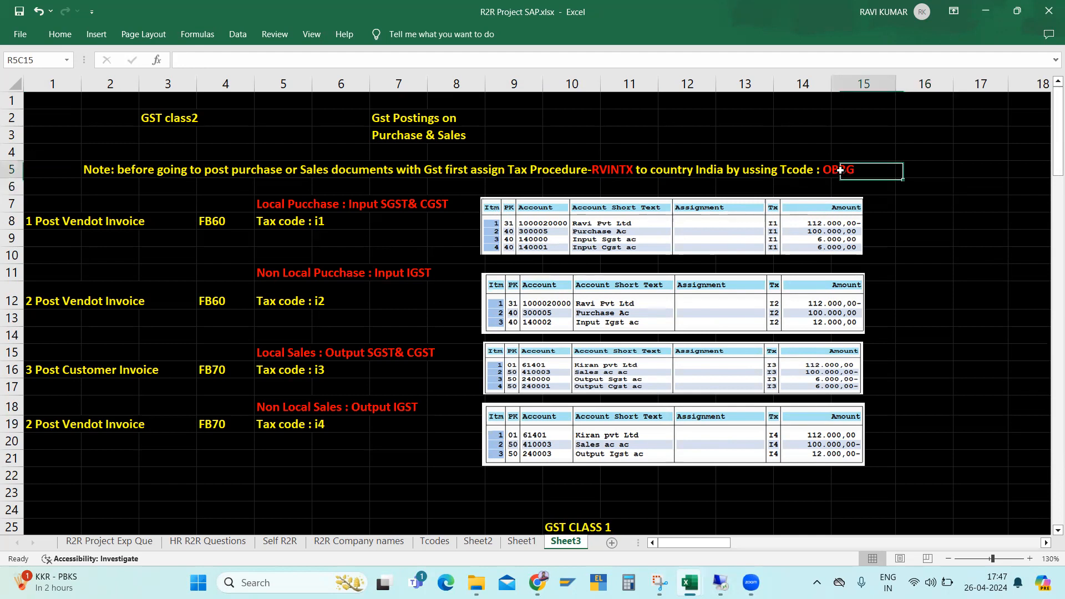
pyautogui.click(889, 202)
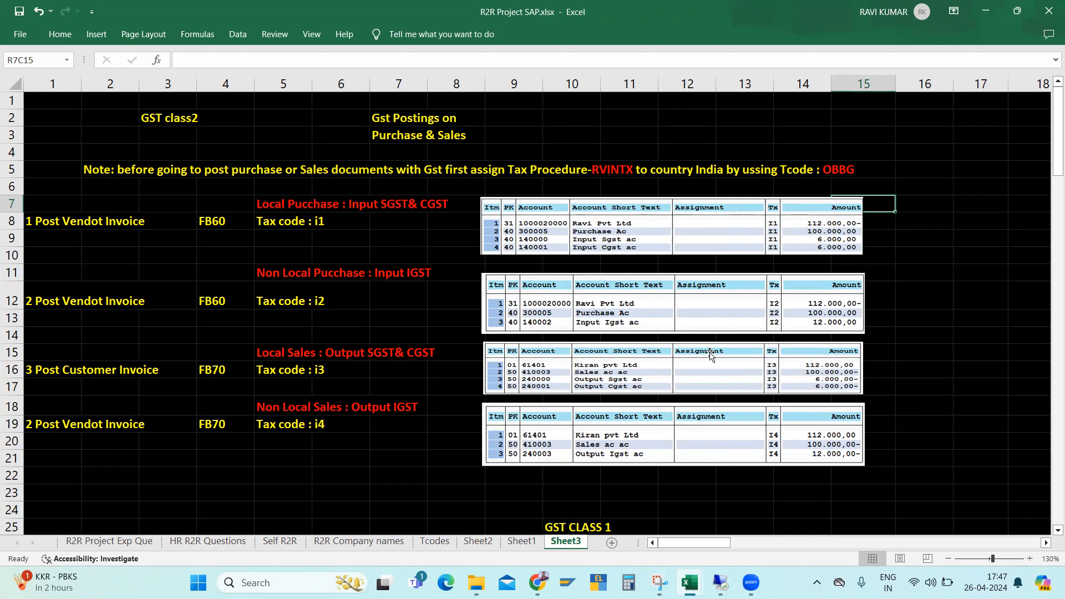
# Switch to SAP Logon in the remote desktop and log on to the S4HANA system, entering the user name and account password.
pyautogui.moveTo(720, 583)
pyautogui.click(754, 521)
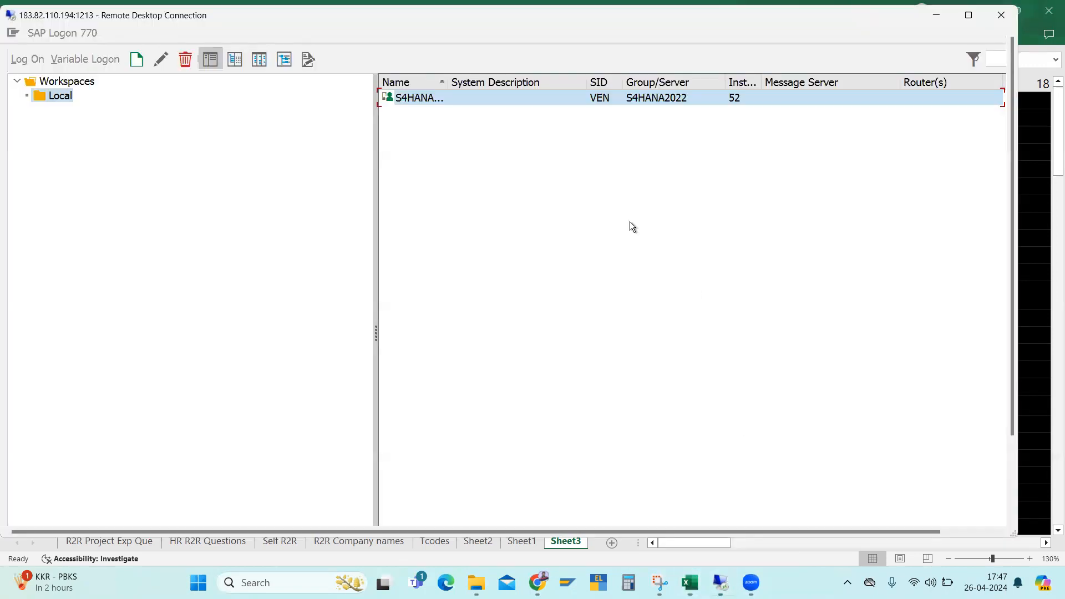
pyautogui.doubleClick(487, 100)
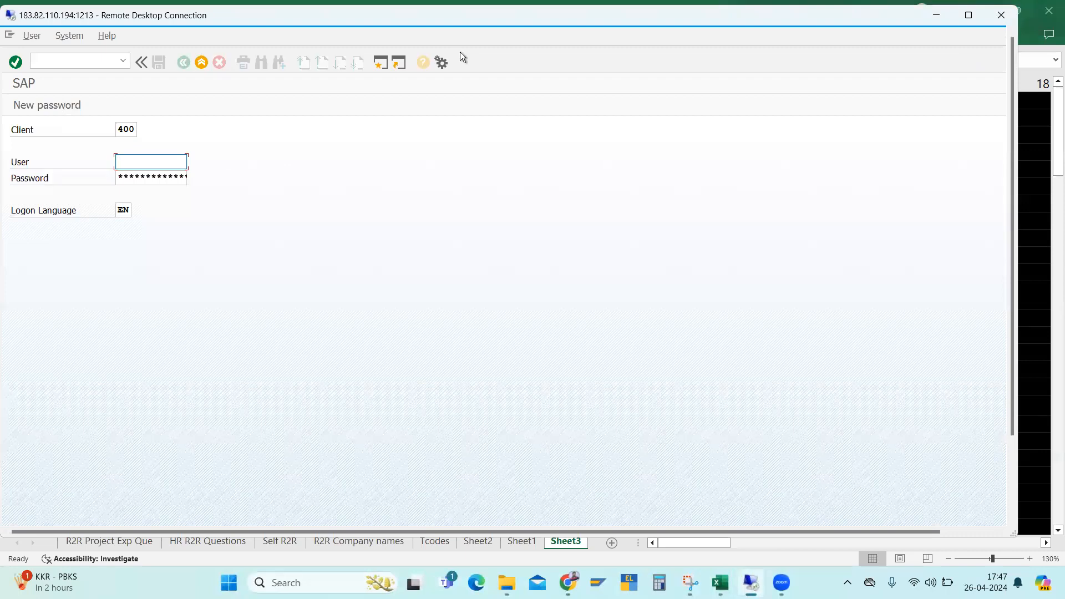
pyautogui.click(149, 162)
pyautogui.click(148, 174)
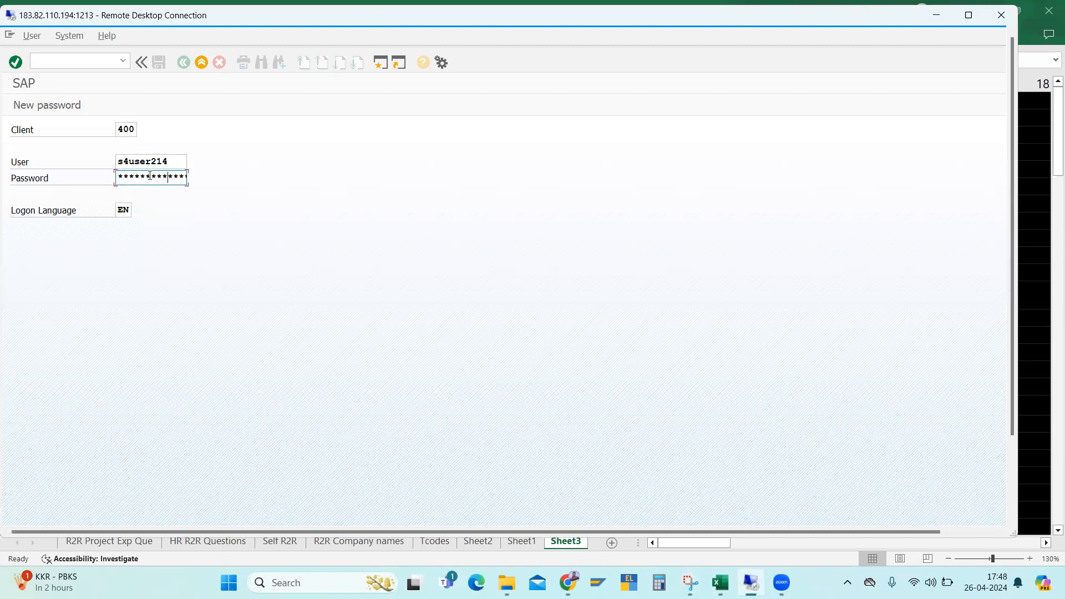
pyautogui.press('Return')
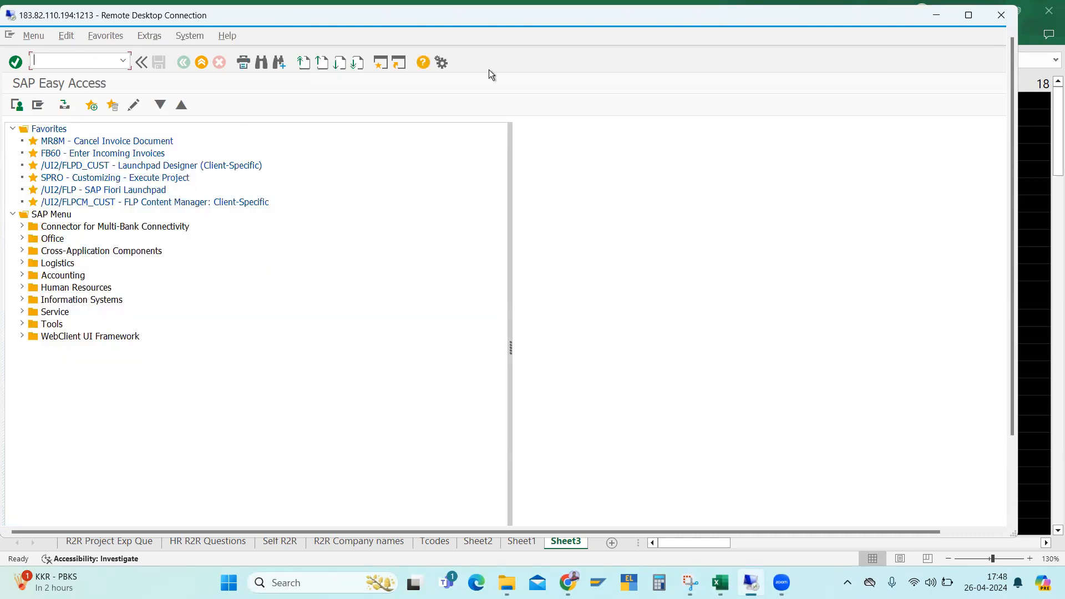
# Run transaction OBBG and position the country/region list at country IN.
pyautogui.write('obbg')
pyautogui.press('Return')
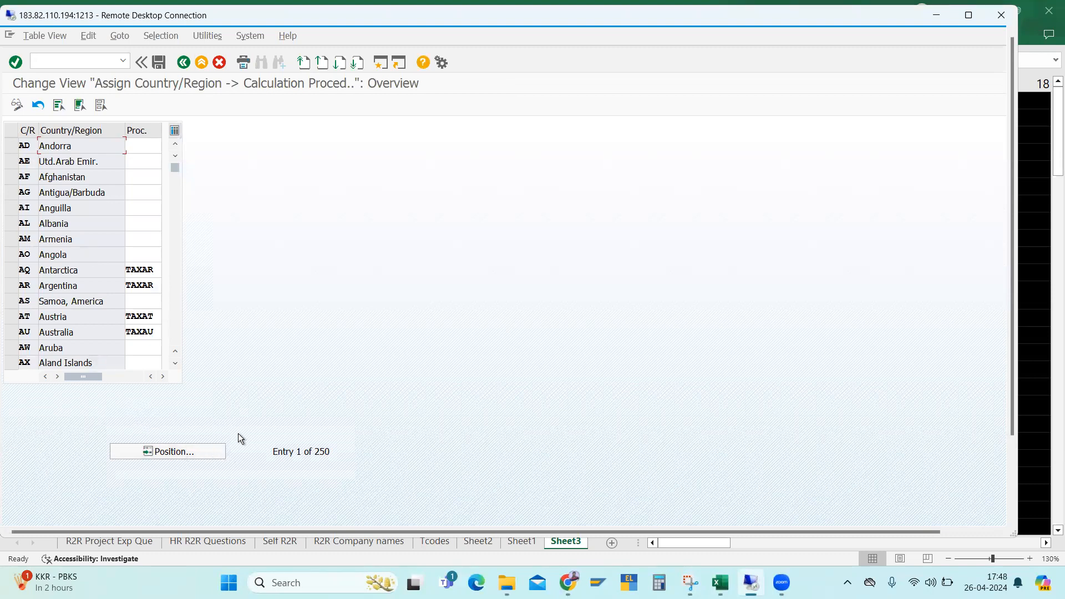
pyautogui.click(184, 452)
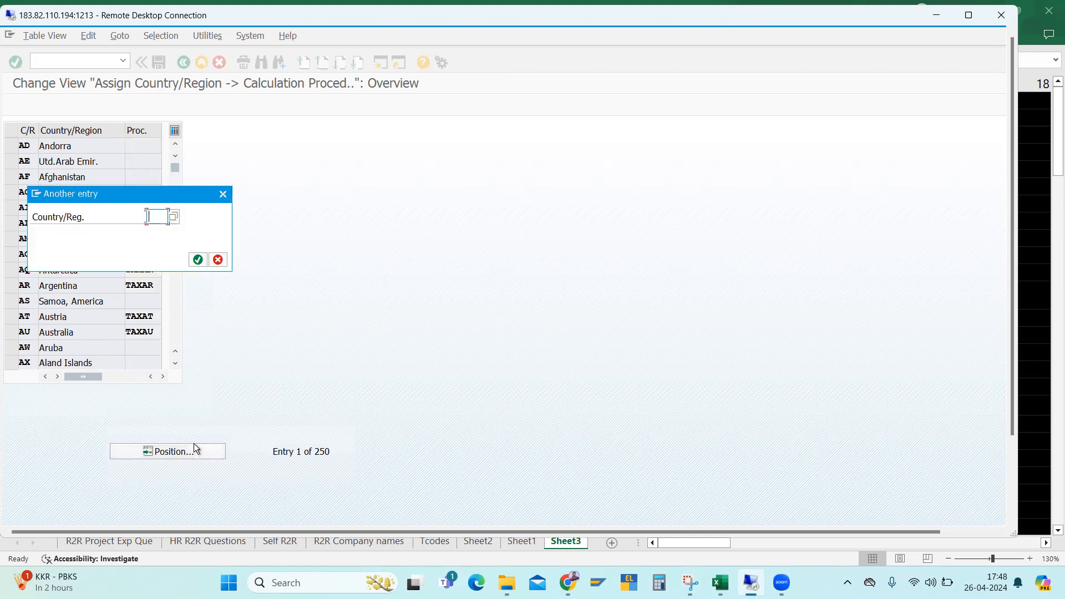
pyautogui.write('in')
pyautogui.press('Return')
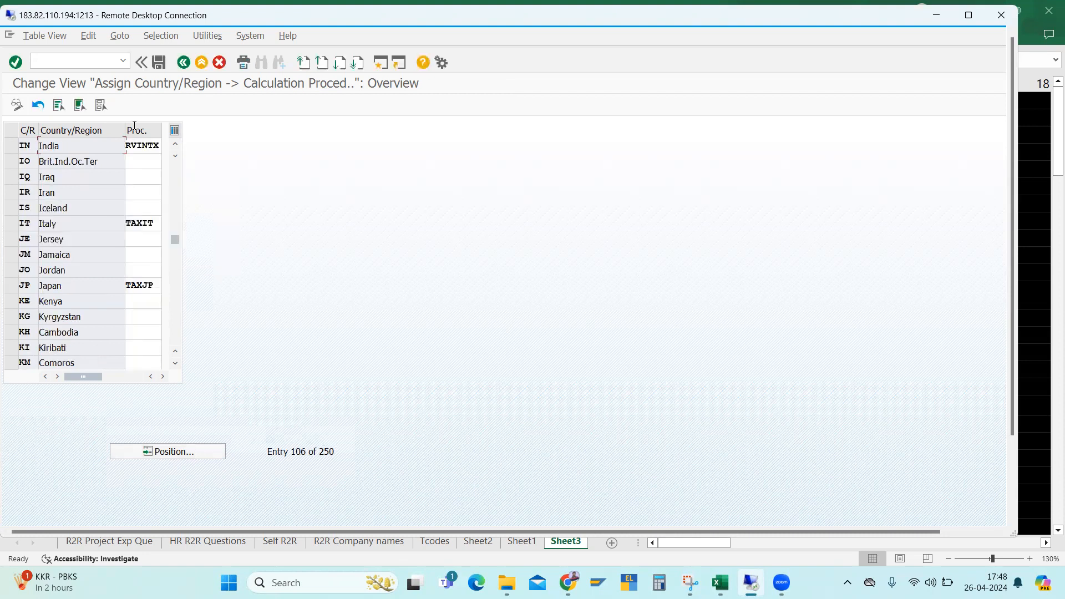
# Clear India's calculation procedure, re-enter RVINTX, and save the assignment with the proposed customizing request.
pyautogui.moveTo(127, 147); pyautogui.dragTo(162, 150)
pyautogui.press('Delete')
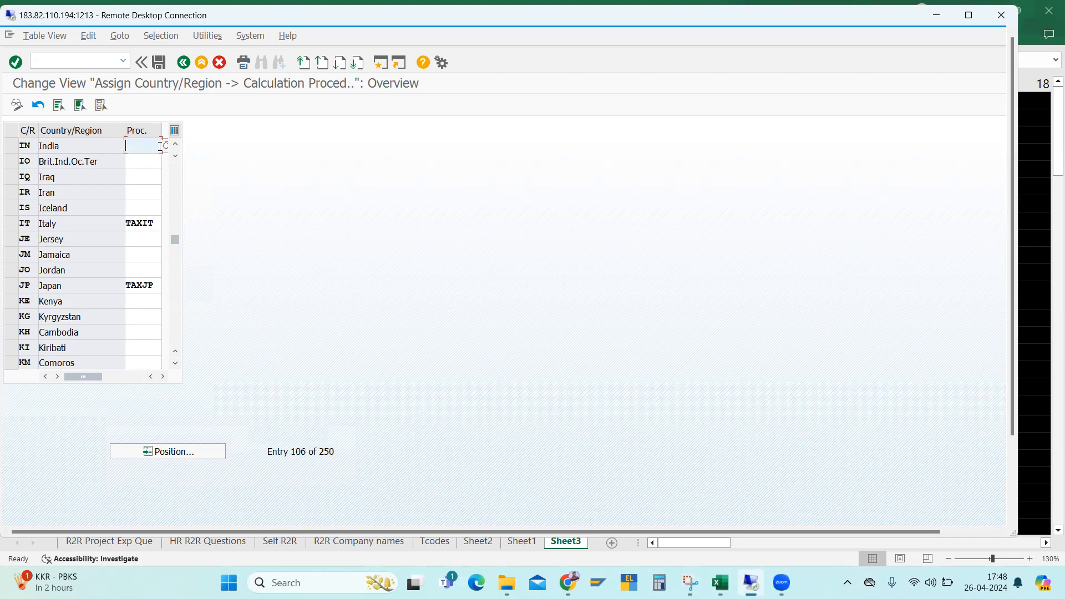
pyautogui.write('R')
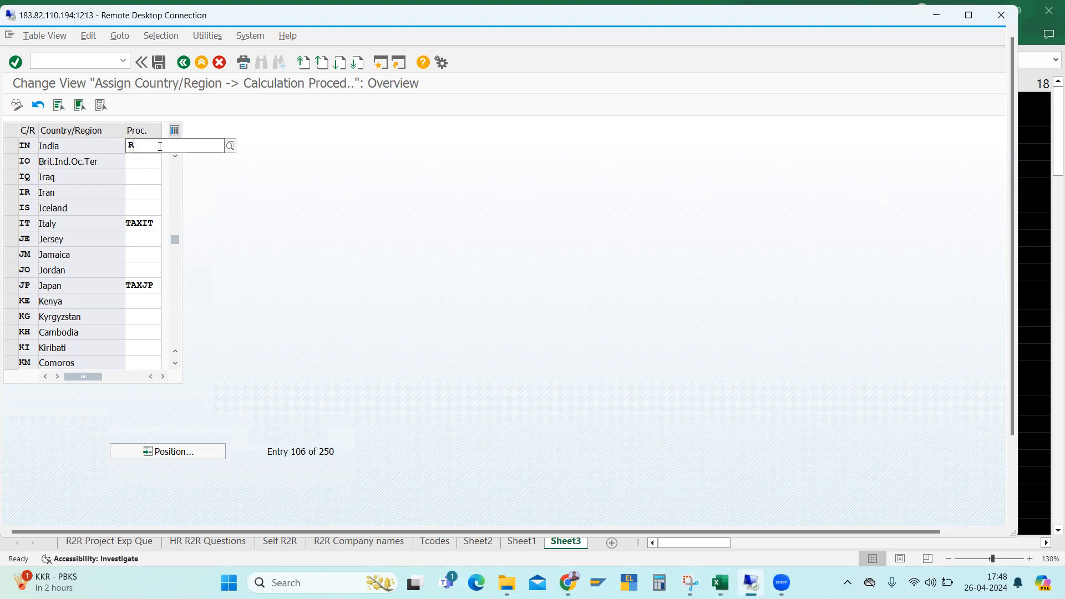
pyautogui.write('VIN')
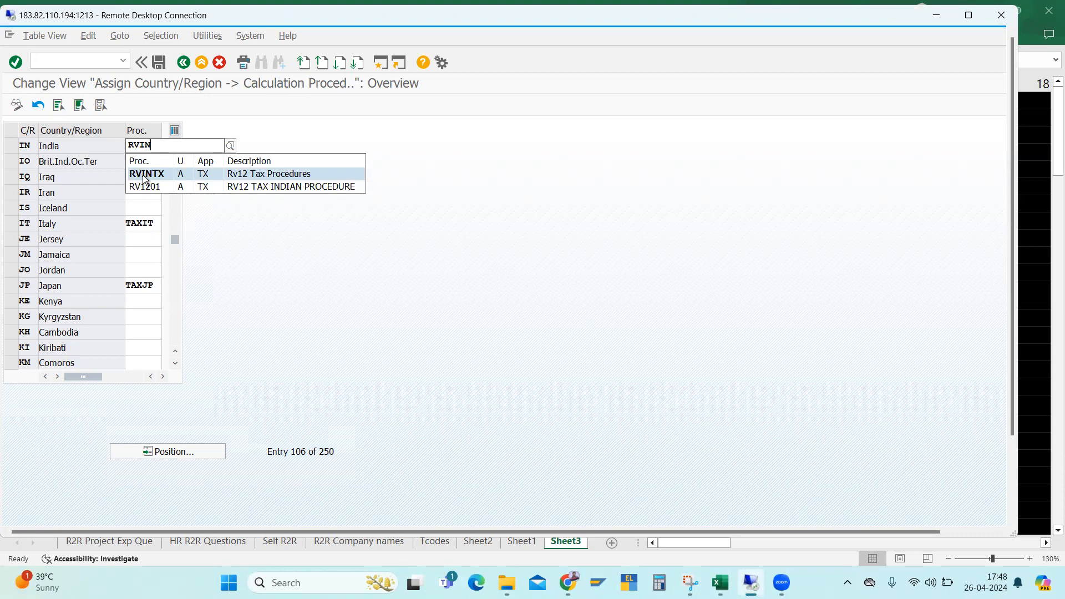
pyautogui.click(149, 175)
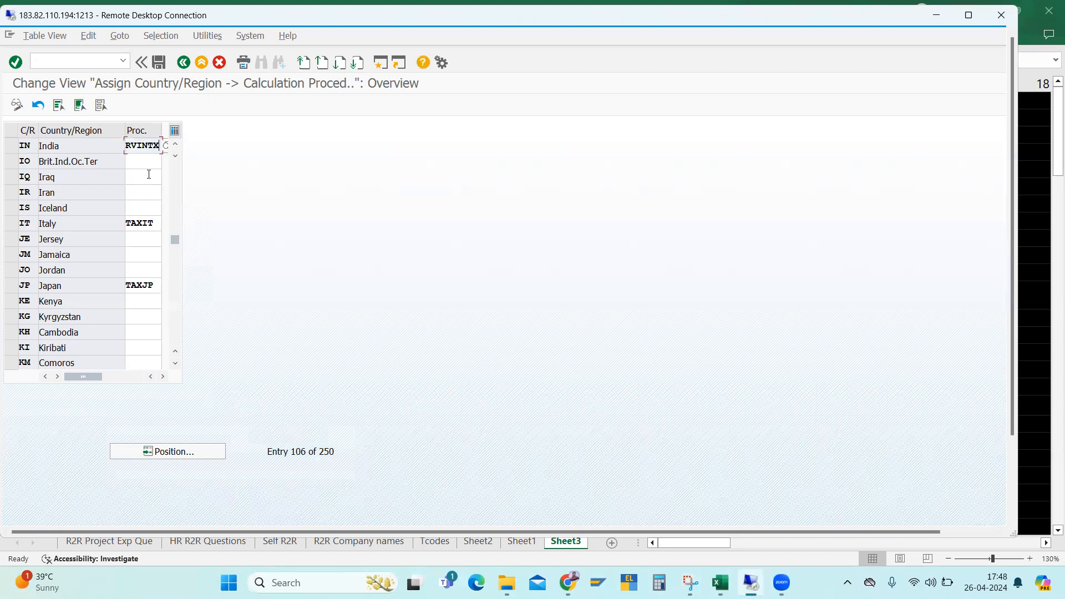
pyautogui.click(158, 63)
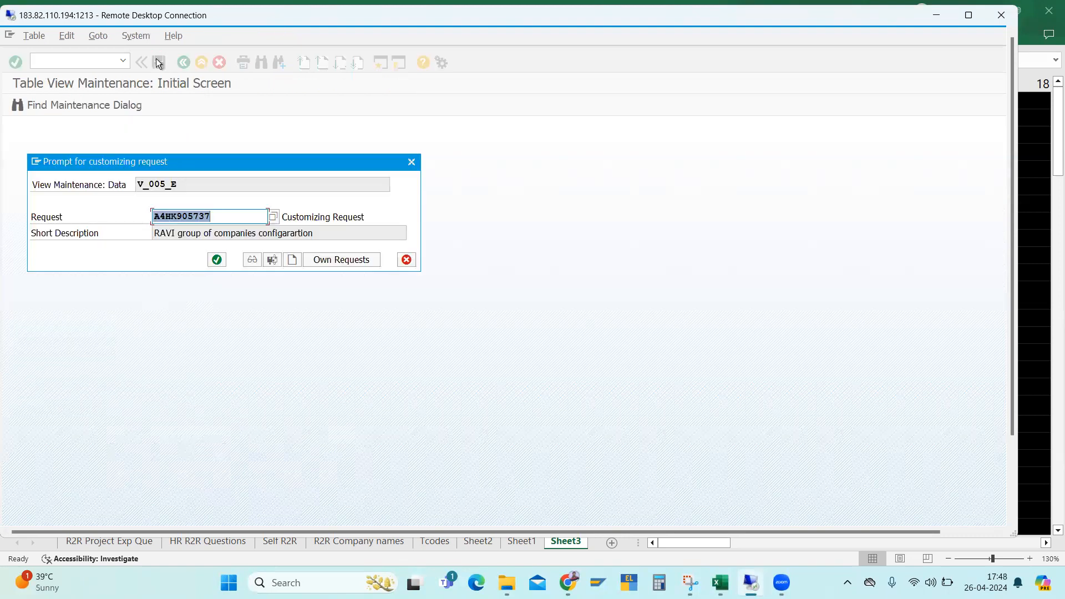
pyautogui.click(216, 261)
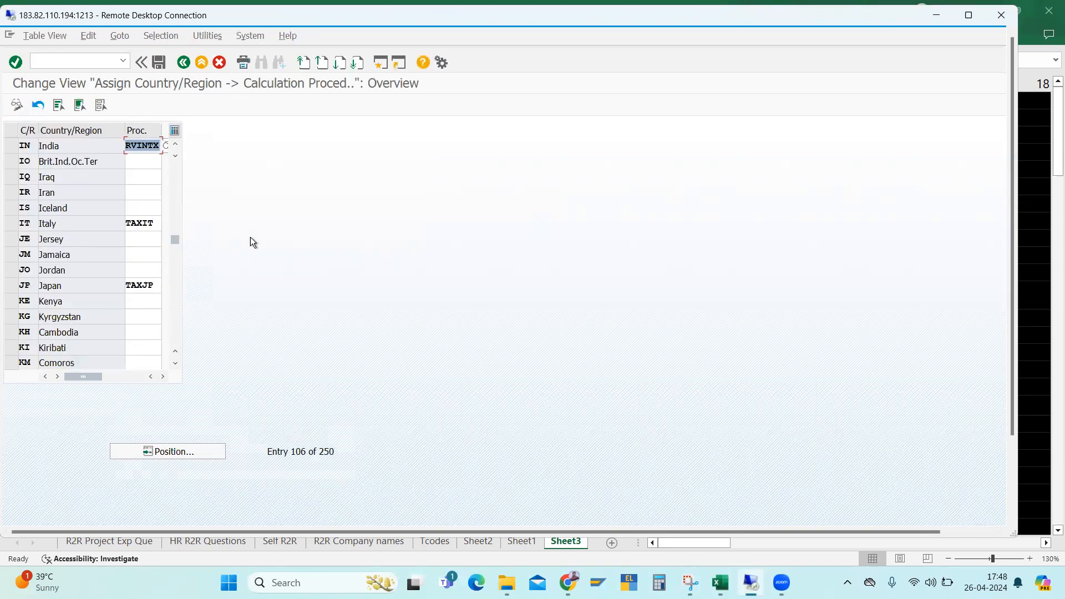
pyautogui.click(143, 146)
# Switch to the R2R Project SAP.xlsx workbook and reread the row 5 note on procedure RVINTX and Tcode OBBG.
pyautogui.moveTo(720, 583)
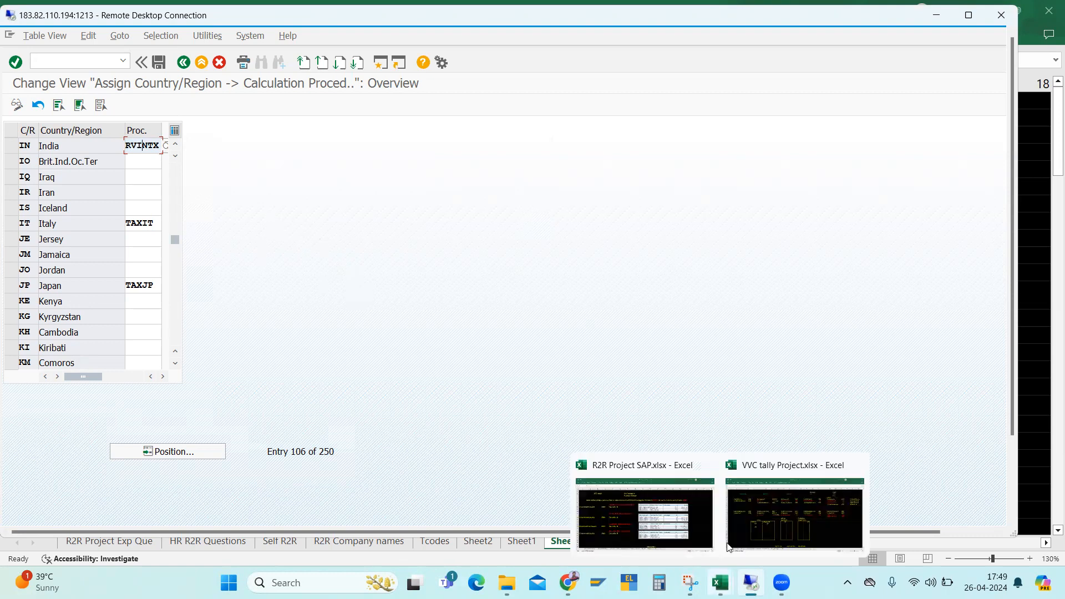
pyautogui.click(601, 511)
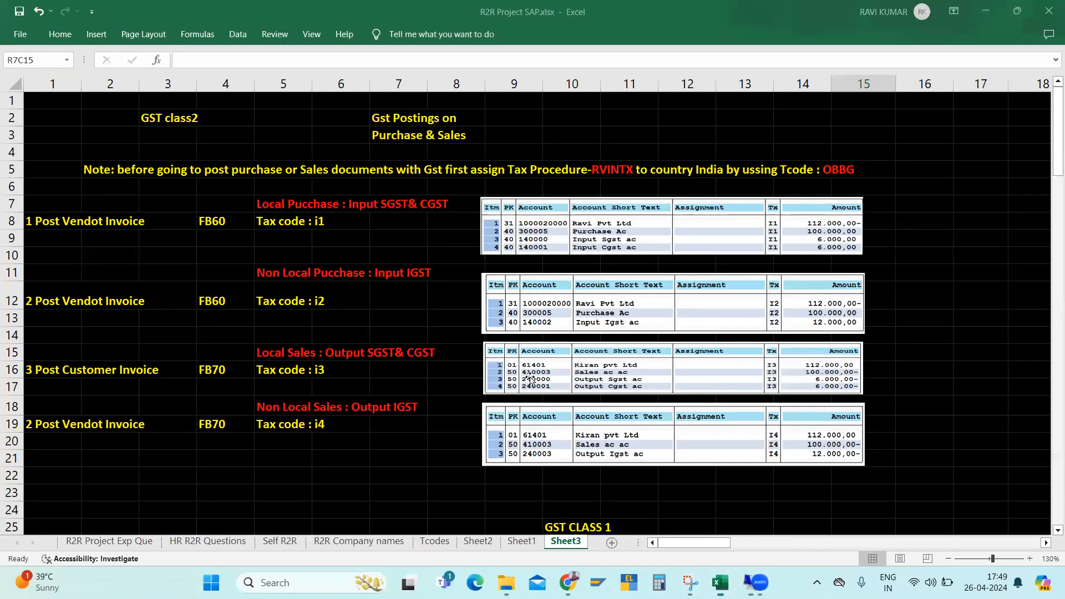
pyautogui.click(328, 250)
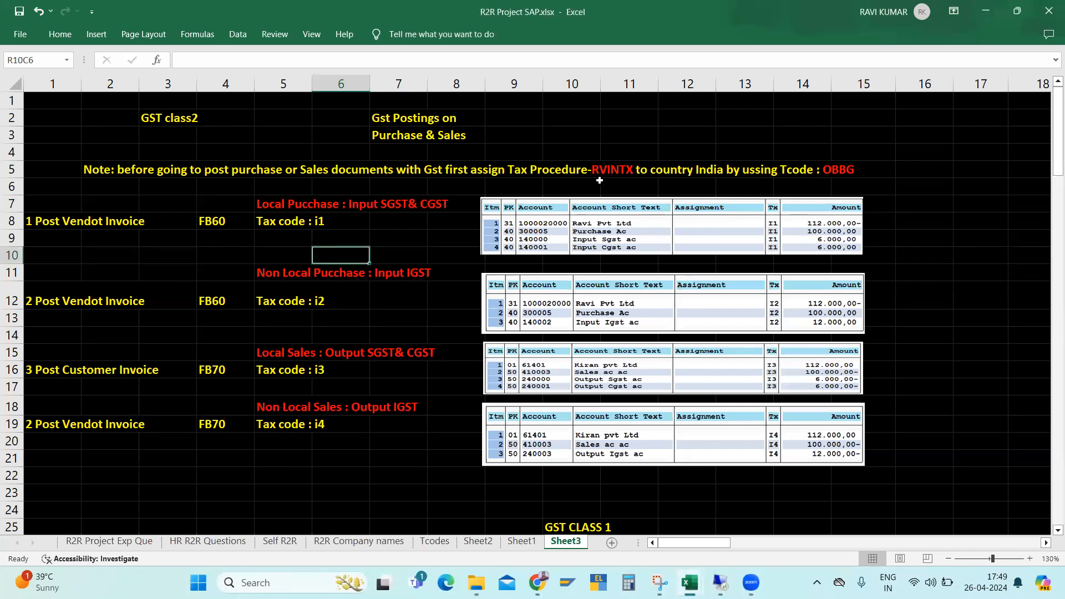
pyautogui.click(599, 181)
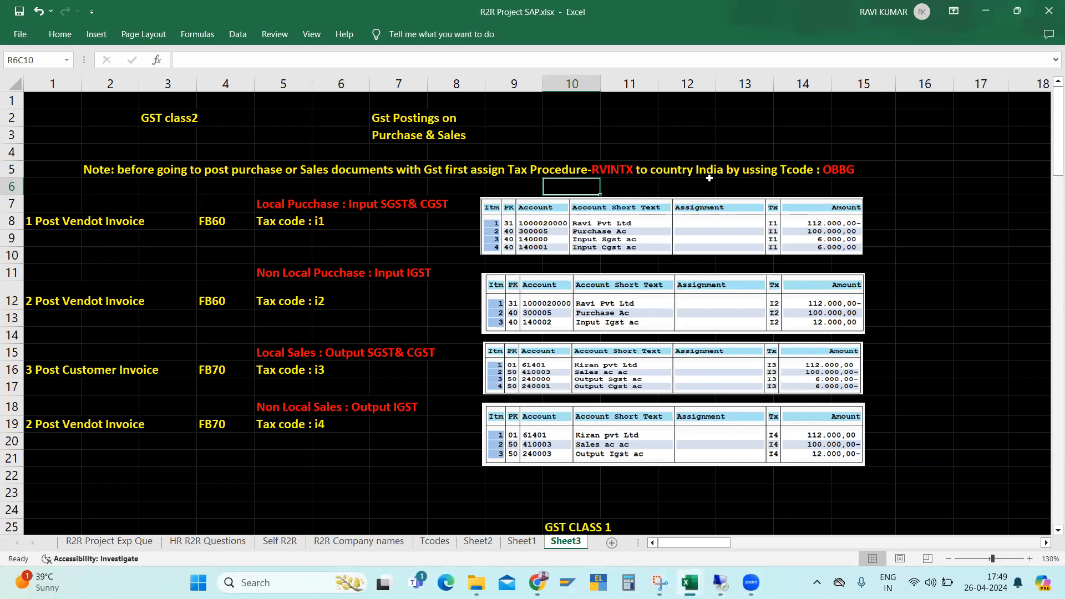
pyautogui.click(837, 172)
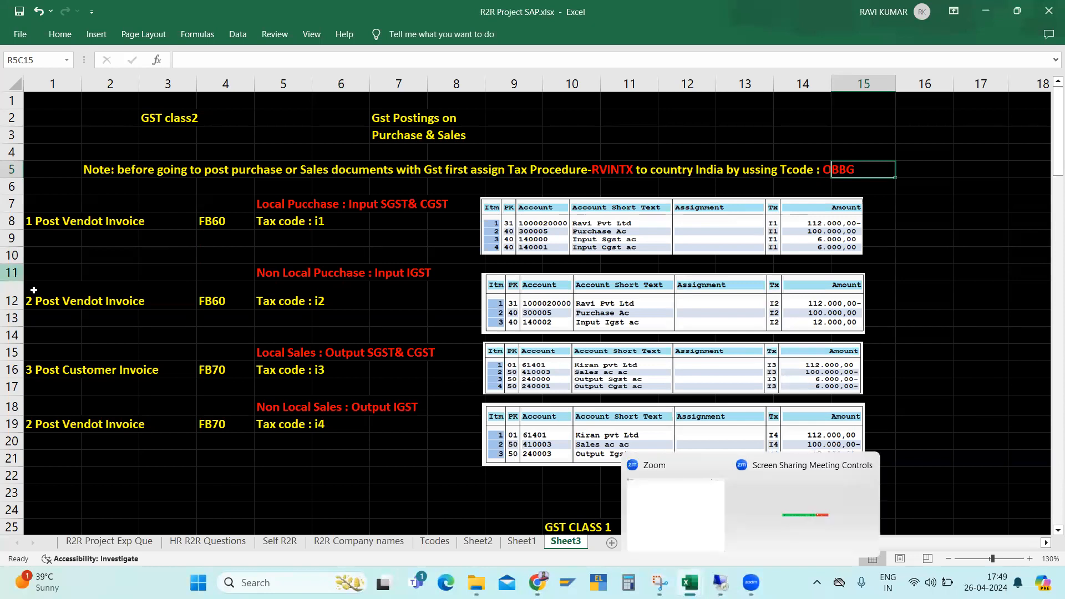
# Review the local and non-local purchase postings in rows 7 to 12, checking their transaction codes and tax codes.
pyautogui.click(65, 252)
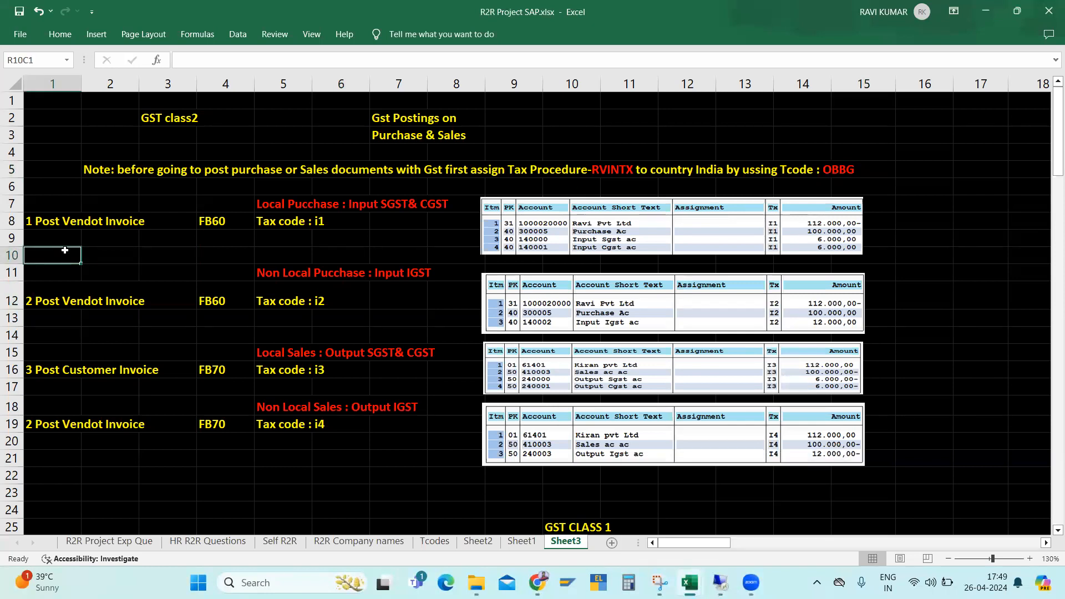
pyautogui.click(43, 232)
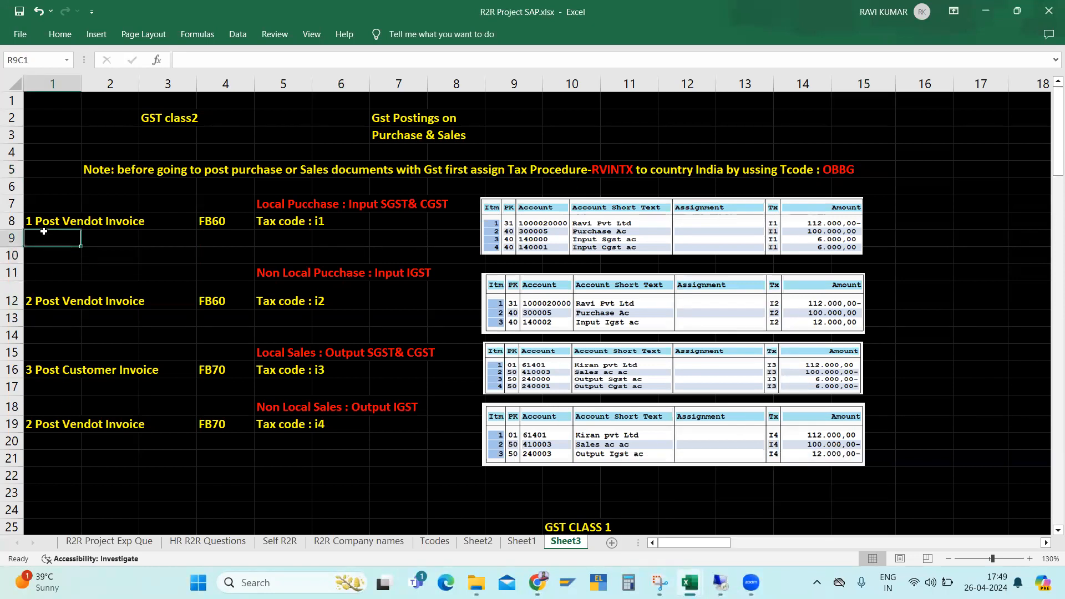
pyautogui.click(140, 232)
pyautogui.click(267, 206)
pyautogui.click(270, 235)
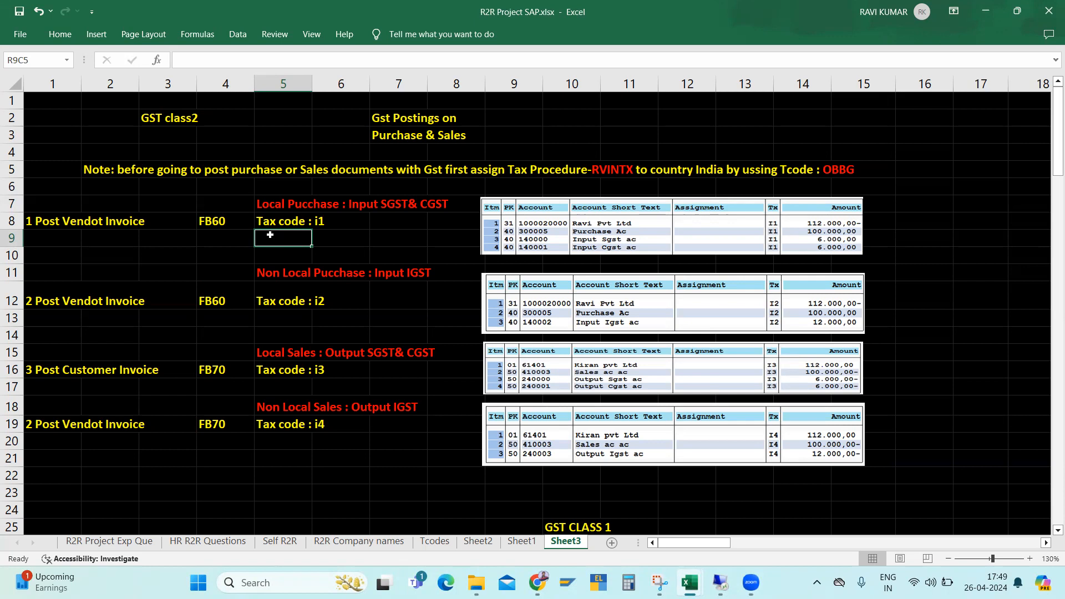
pyautogui.click(276, 220)
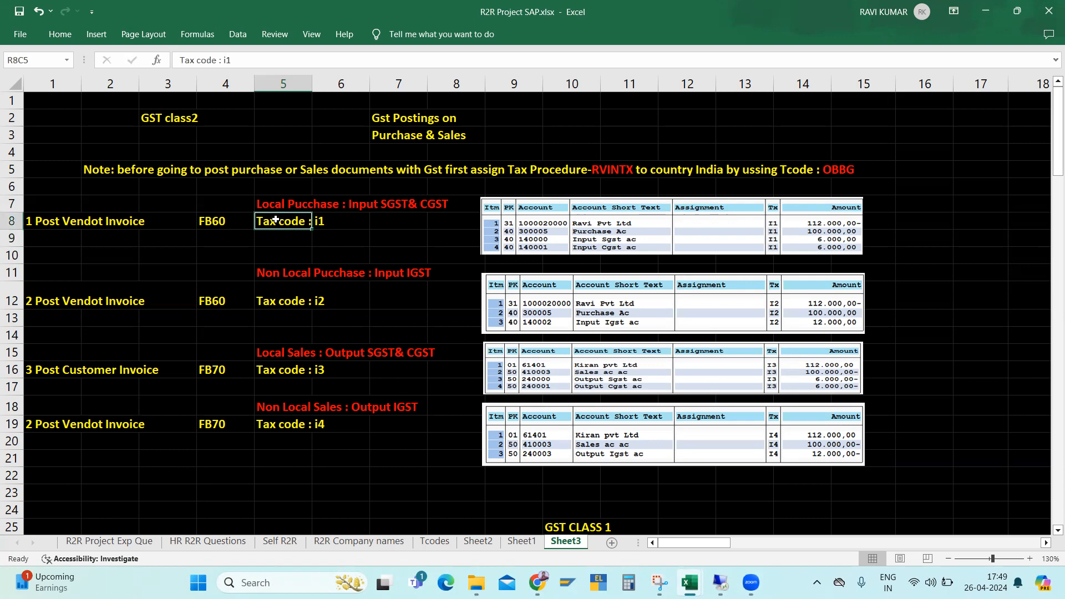
pyautogui.click(321, 222)
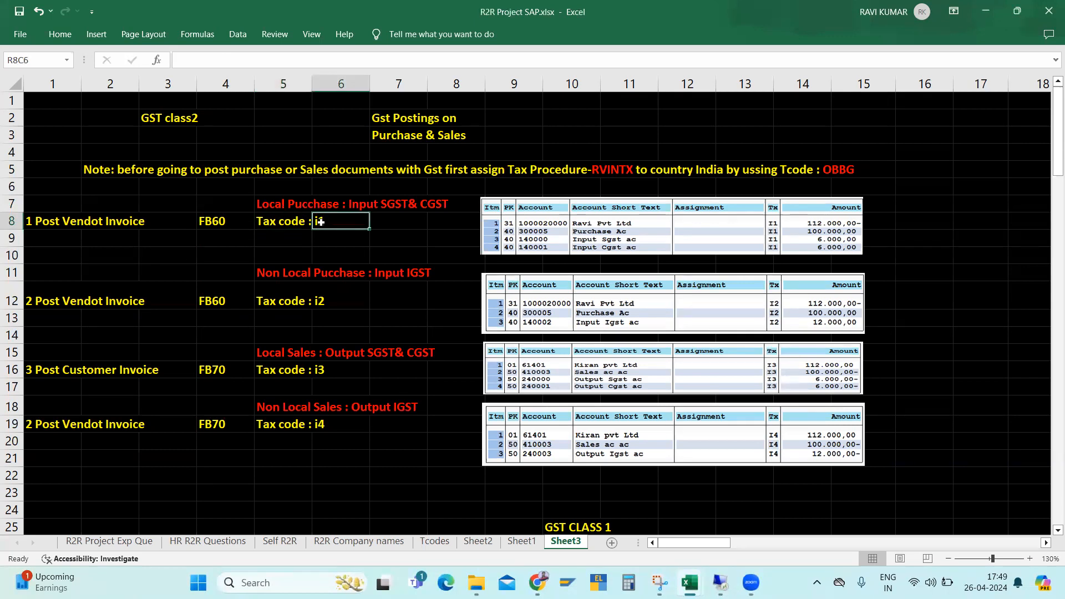
pyautogui.click(35, 221)
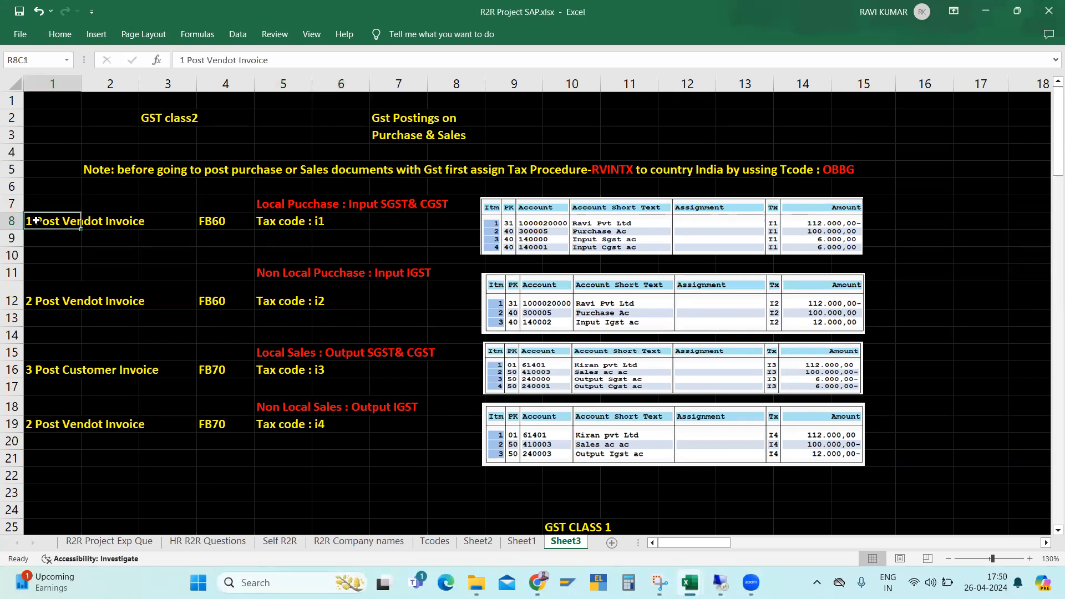
pyautogui.click(224, 223)
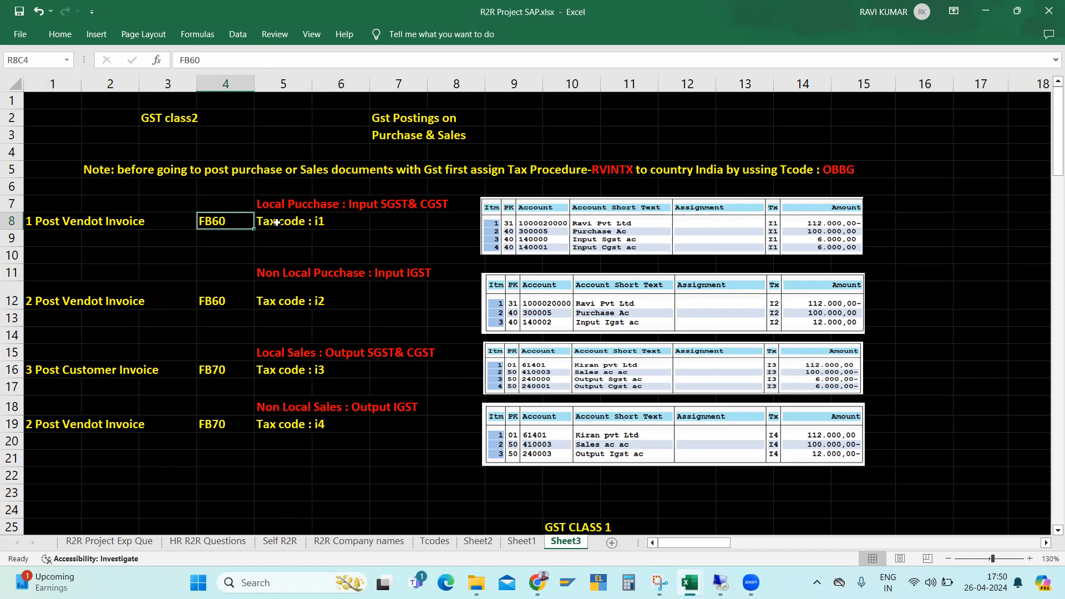
pyautogui.click(346, 223)
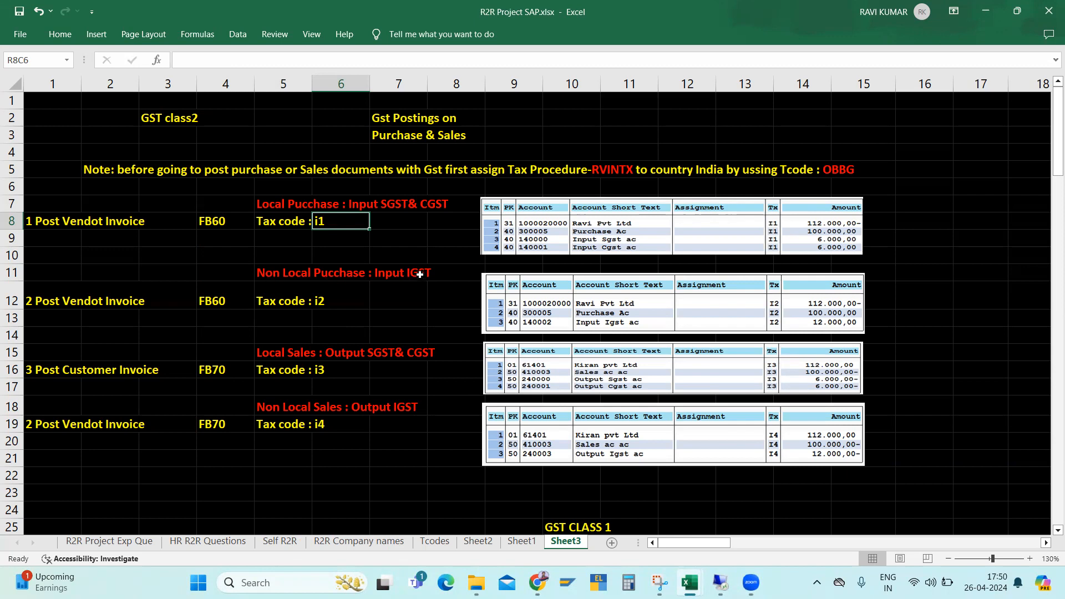
pyautogui.click(42, 302)
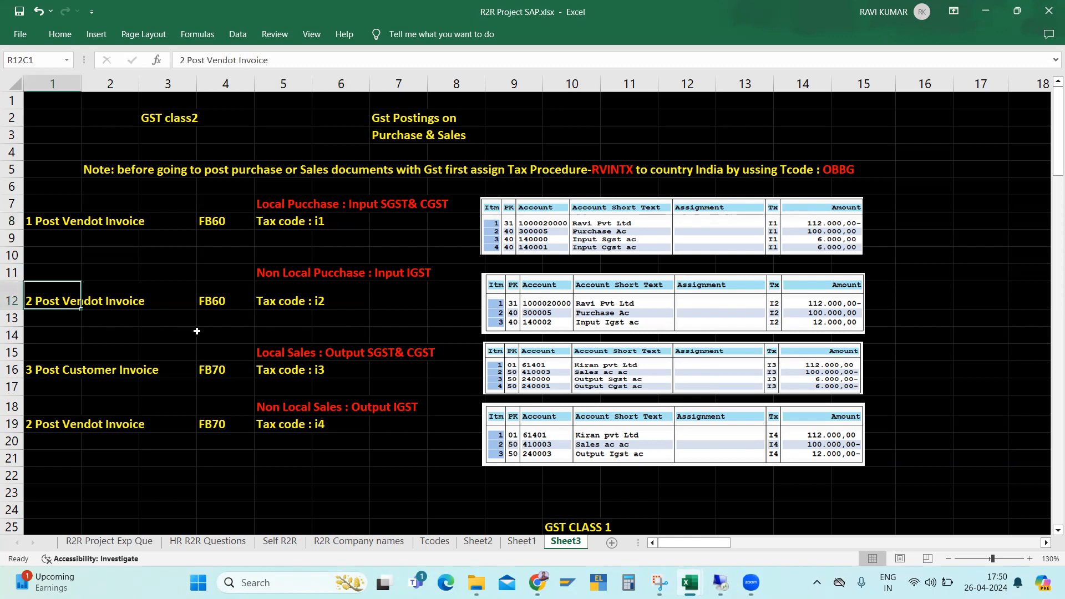
pyautogui.click(209, 303)
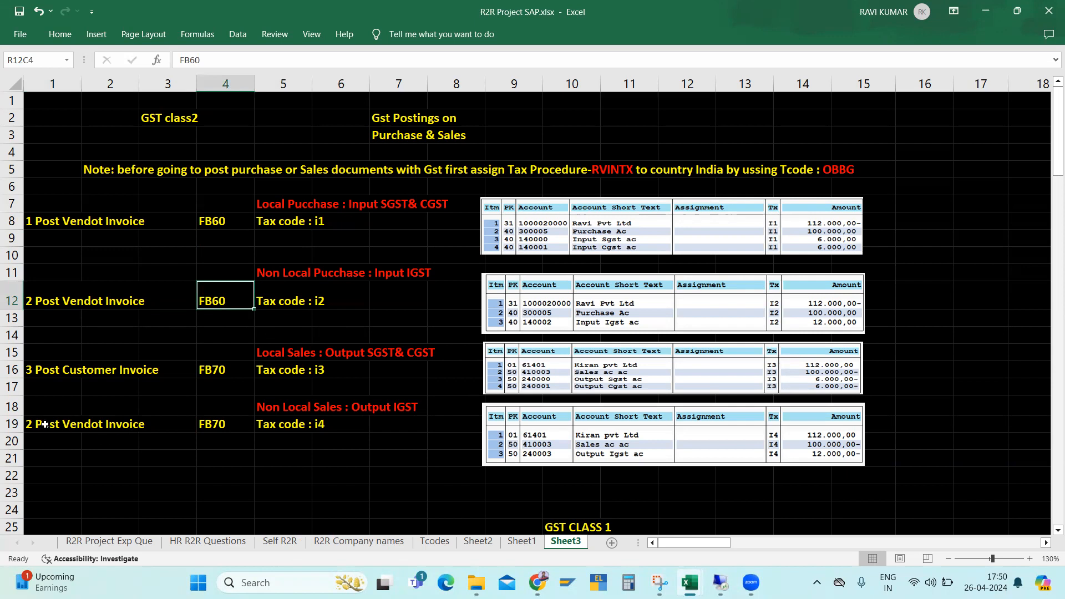
# Change the non-local sales posting label in row 19 to "4 Post Customer Invoice".
pyautogui.click(44, 425)
pyautogui.click(183, 59)
pyautogui.press('BackSpace')
pyautogui.write('4')
pyautogui.click(236, 60)
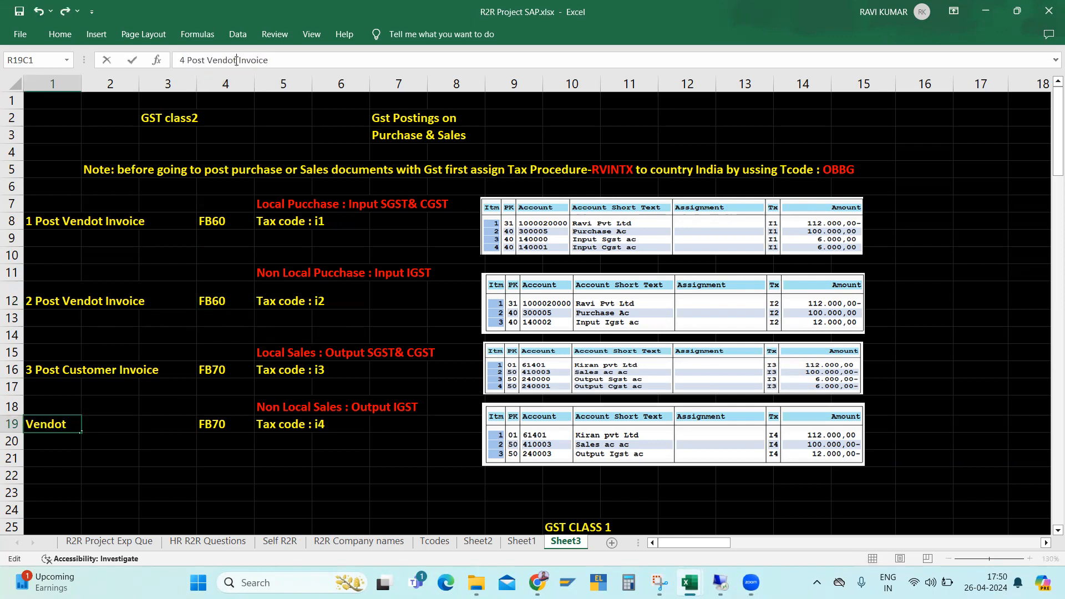
pyautogui.press('BackSpace')
pyautogui.press('BackSpace')
pyautogui.press('BackSpace')
pyautogui.press('BackSpace')
pyautogui.press('BackSpace')
pyautogui.press('BackSpace')
pyautogui.write('Customer')
pyautogui.press('Return')
# Correct "Vendot" to "Vendor" in the two purchase posting labels in rows 8 and 12.
pyautogui.click(38, 221)
pyautogui.click(237, 61)
pyautogui.press('BackSpace')
pyautogui.write('r')
pyautogui.press('Return')
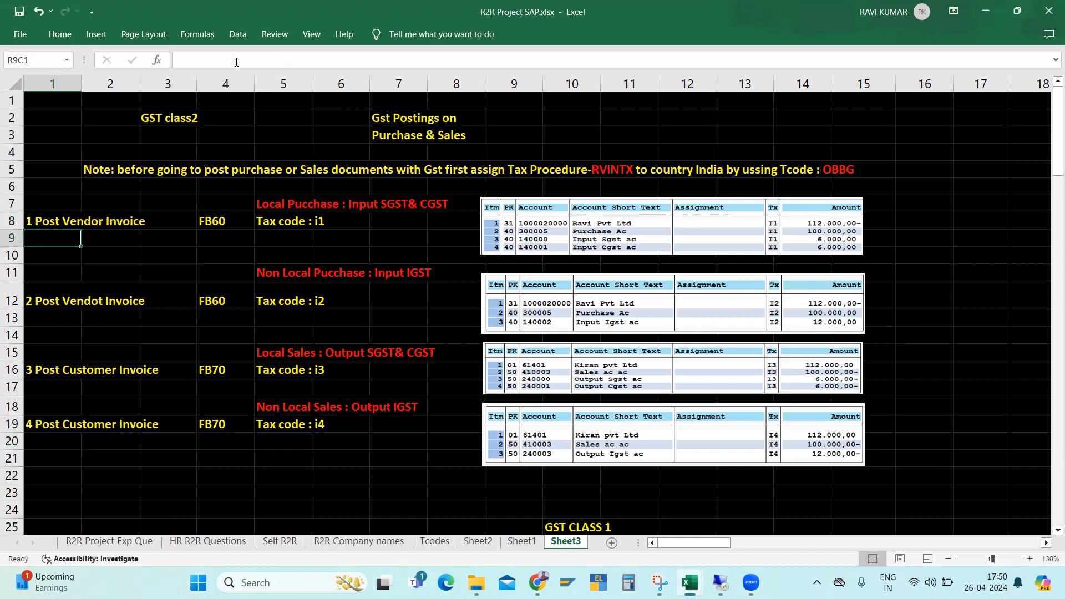
pyautogui.click(51, 299)
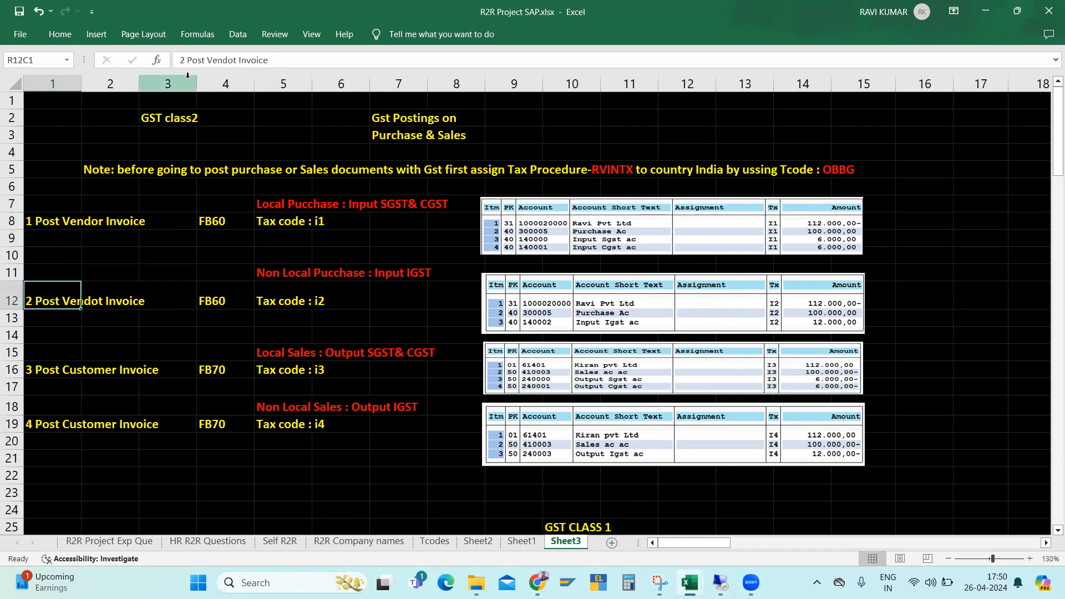
pyautogui.click(239, 61)
pyautogui.press('BackSpace')
pyautogui.write('r')
pyautogui.press('Return')
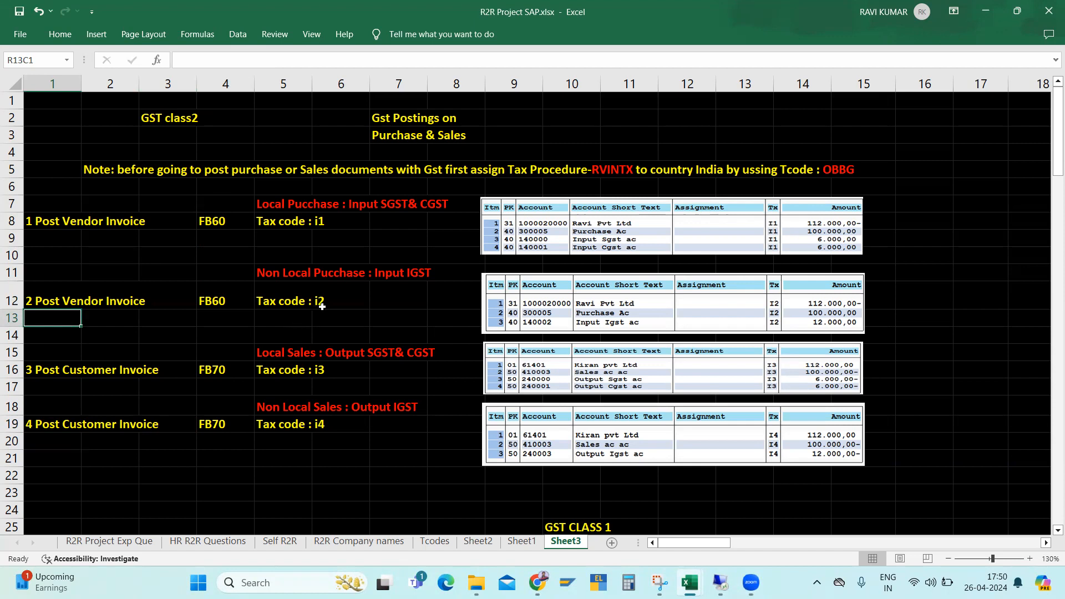
# Examine the tax codes of the four purchase and sales postings, from the local purchase to the non-local sales entry.
pyautogui.click(338, 301)
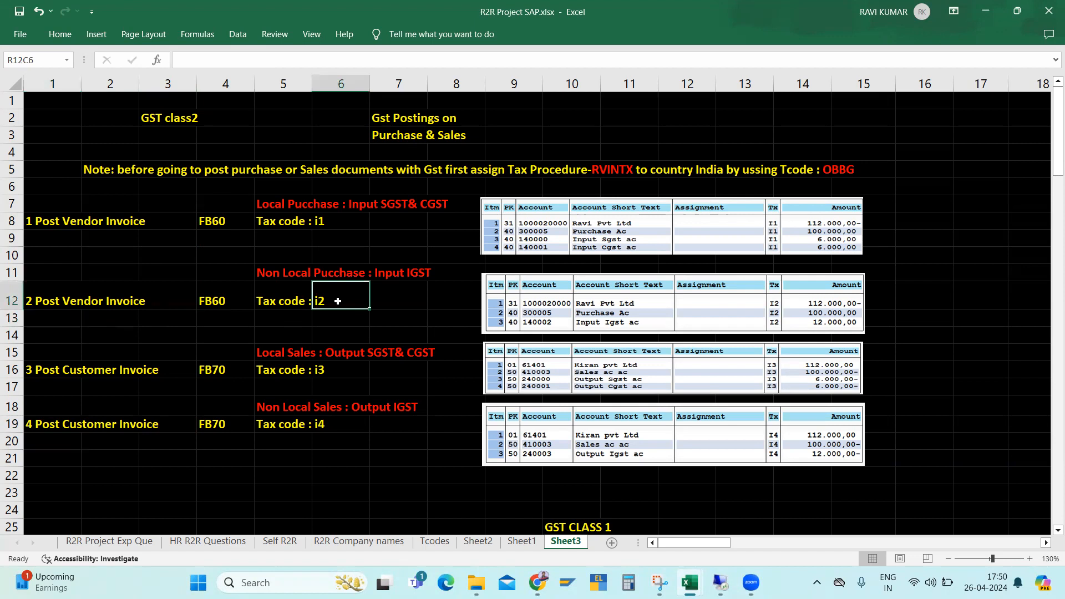
pyautogui.click(339, 220)
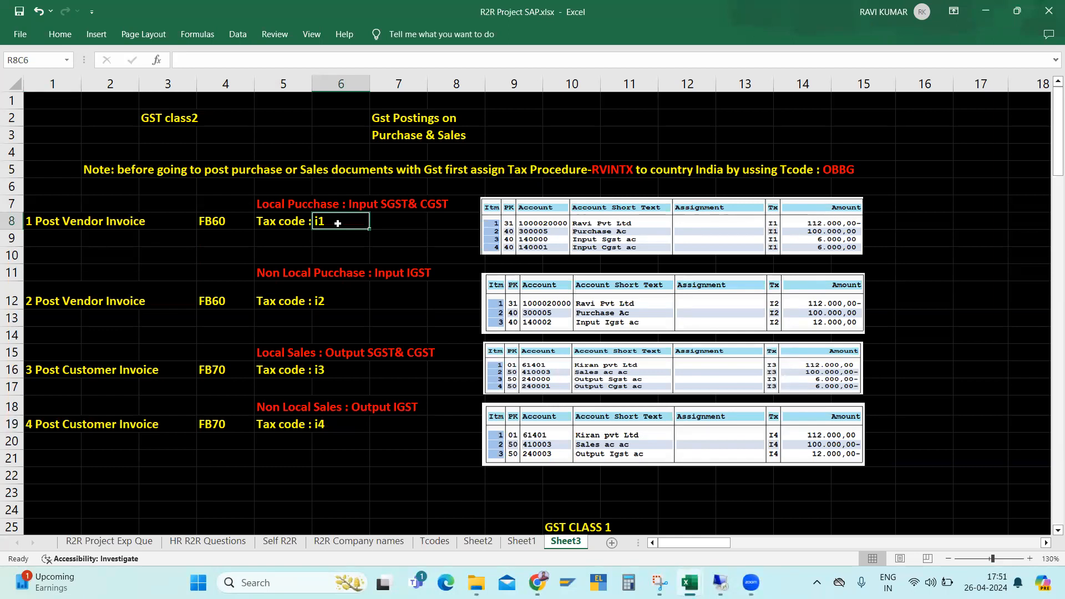
pyautogui.click(278, 315)
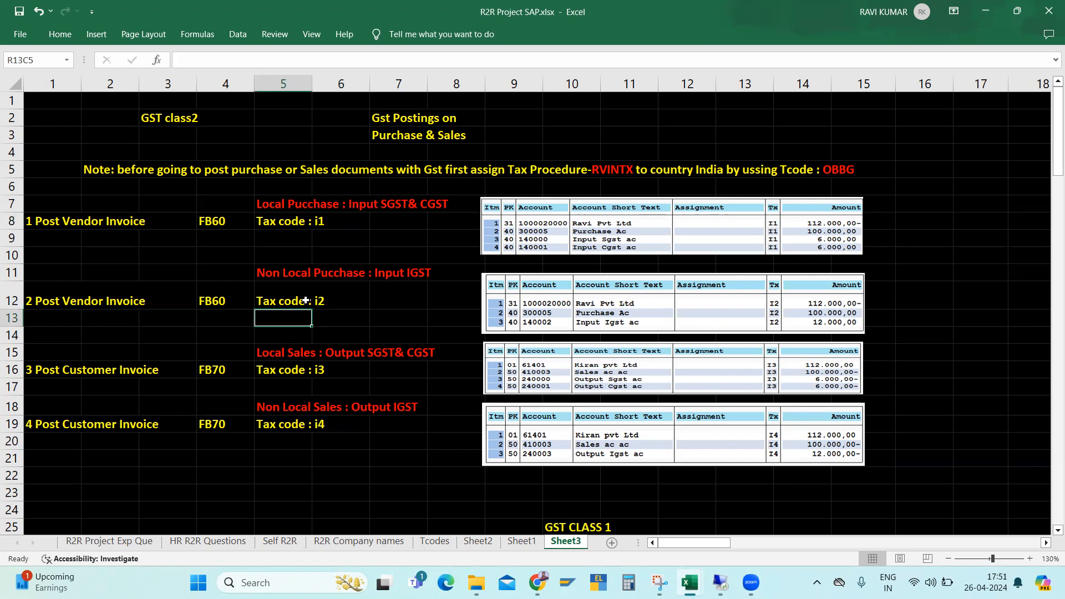
pyautogui.click(335, 302)
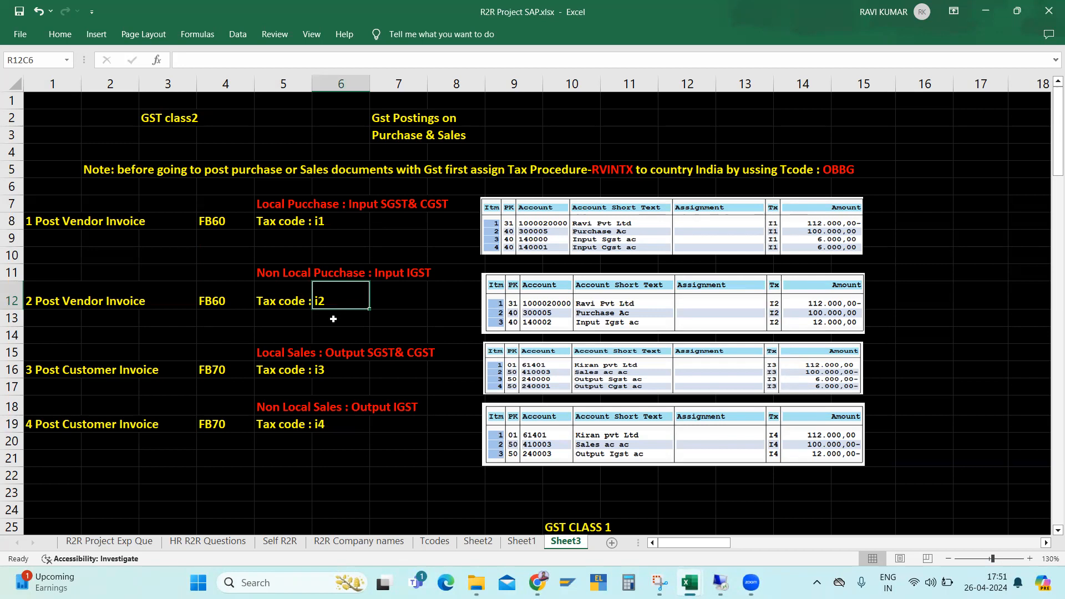
pyautogui.click(283, 375)
pyautogui.click(44, 387)
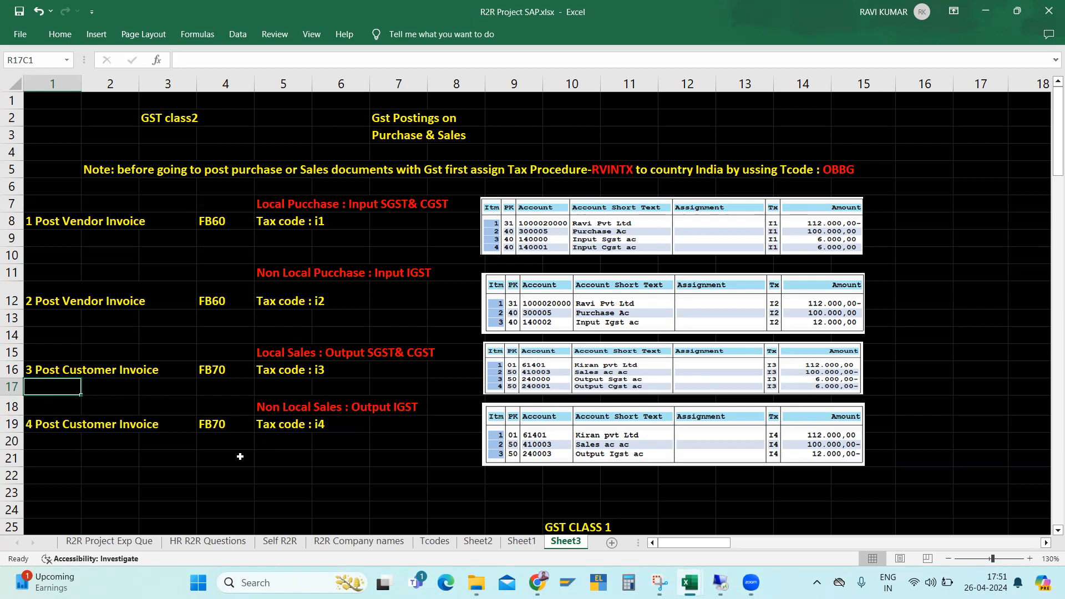
pyautogui.click(41, 441)
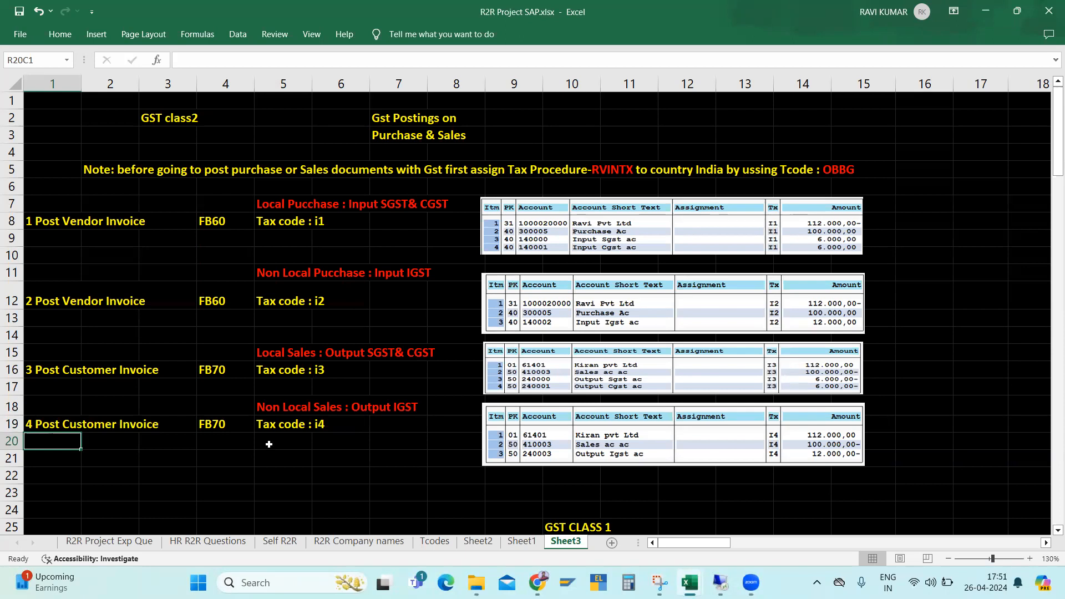
pyautogui.click(284, 427)
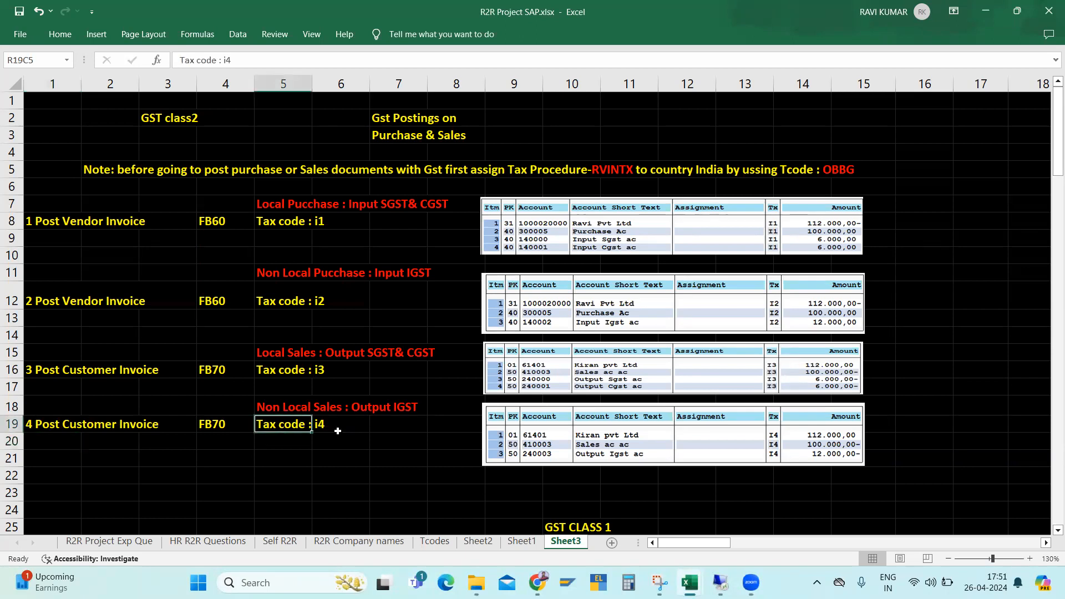
# Examine the four GST postings in the notes, ending with the local purchase entry's transaction code FB60 and tax code i1.
pyautogui.click(334, 429)
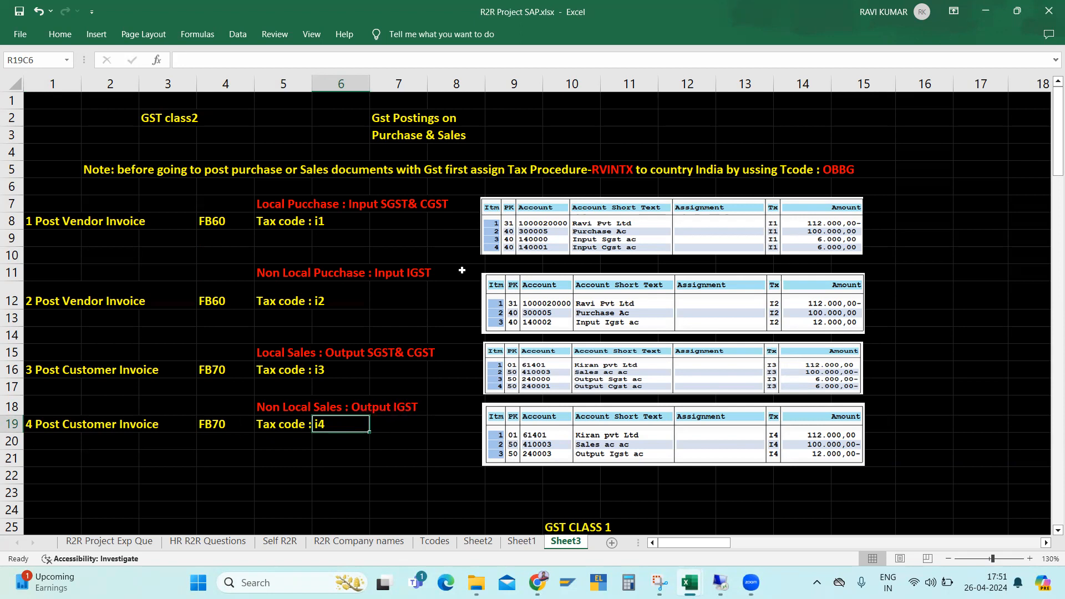
pyautogui.click(361, 227)
pyautogui.click(377, 317)
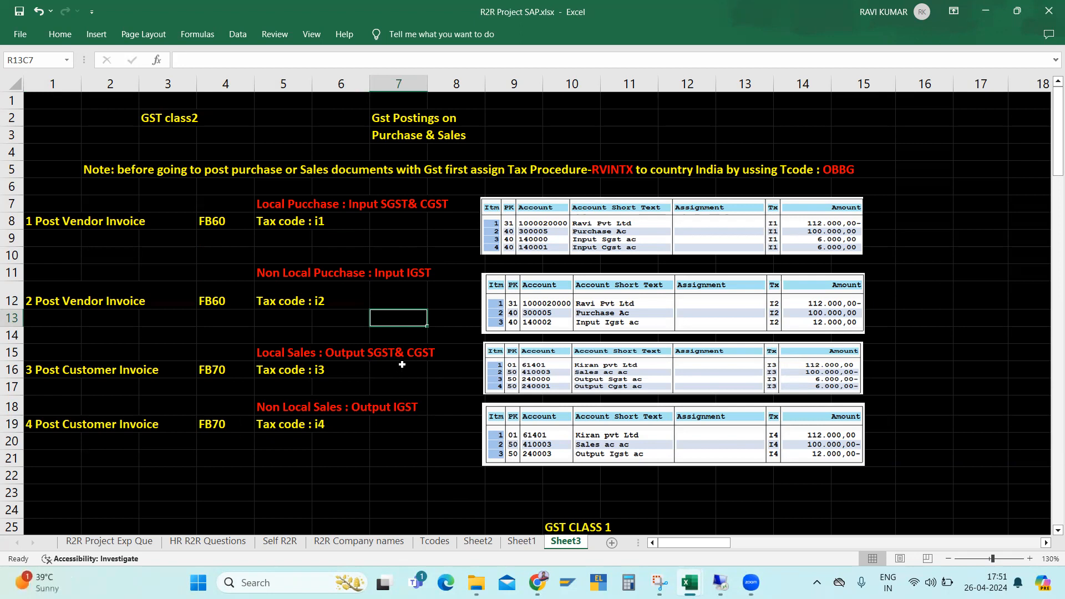
pyautogui.click(404, 434)
pyautogui.click(244, 137)
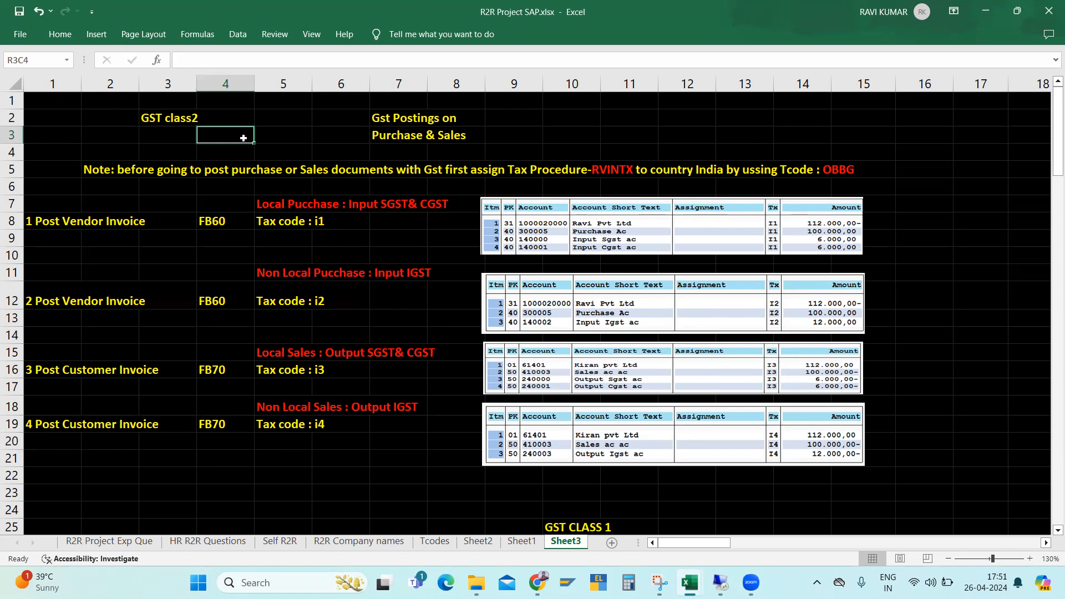
pyautogui.click(167, 237)
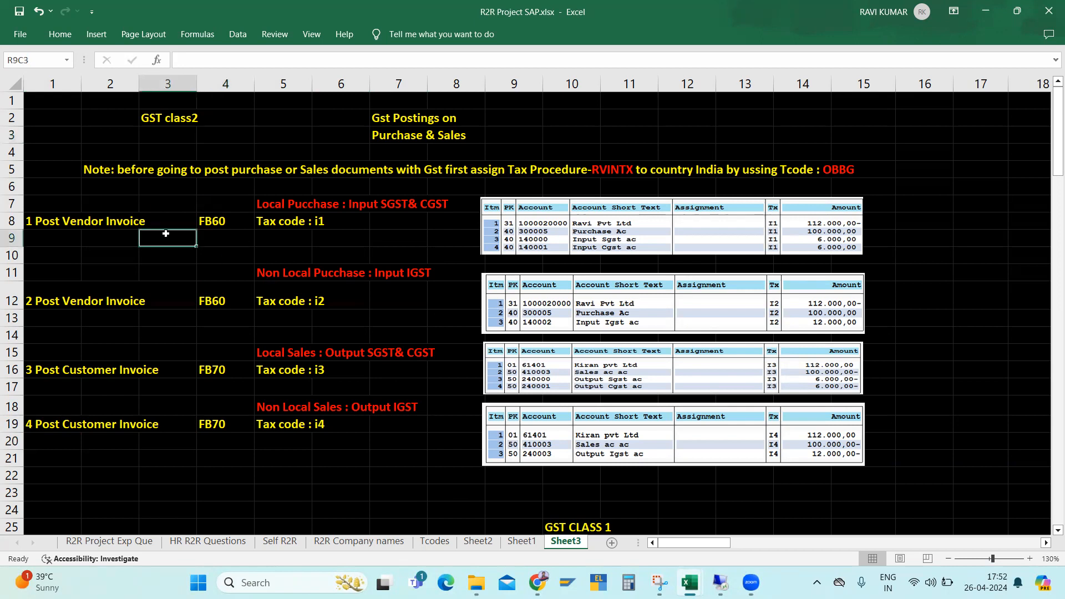
pyautogui.moveTo(46, 204); pyautogui.dragTo(334, 242)
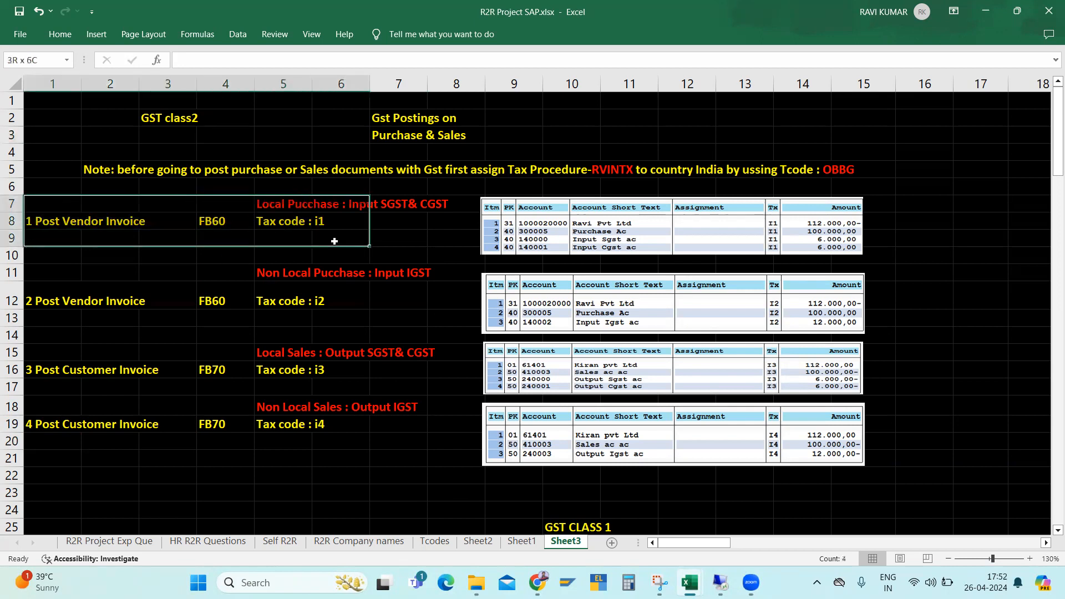
pyautogui.click(52, 238)
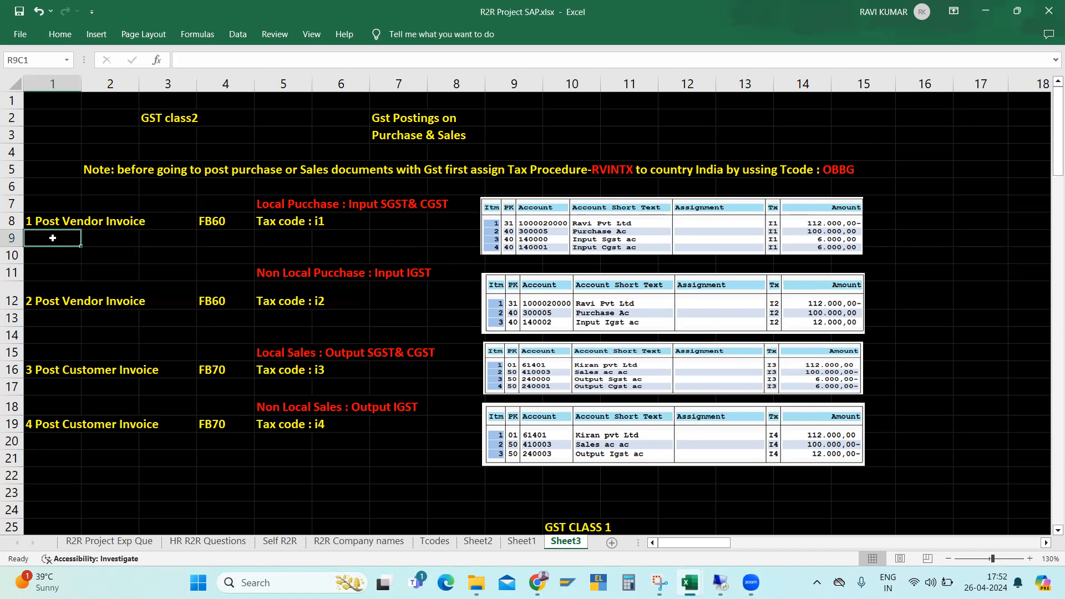
pyautogui.click(212, 223)
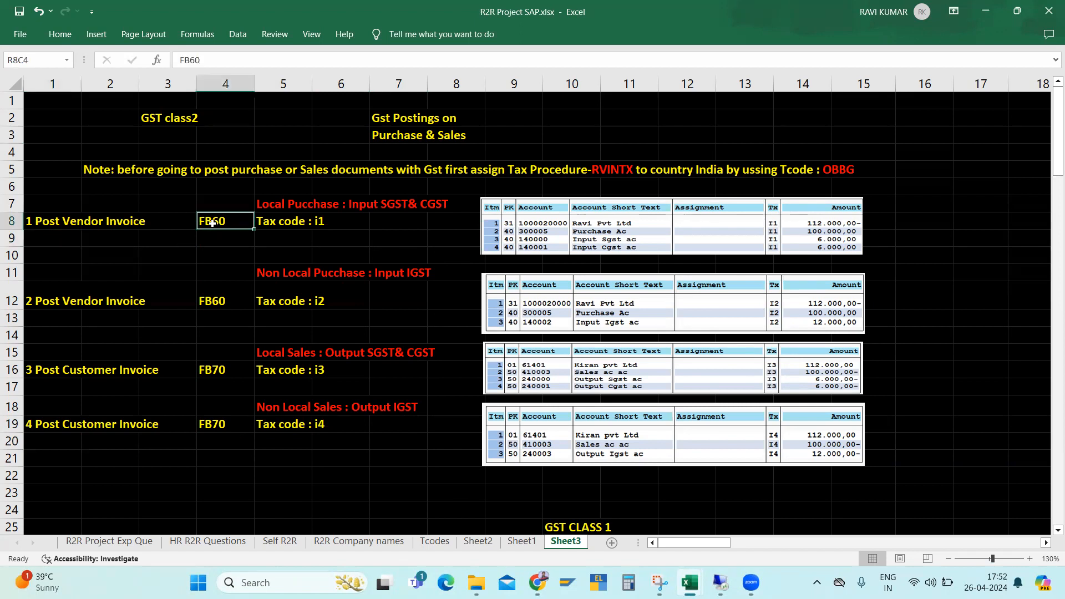
pyautogui.click(276, 223)
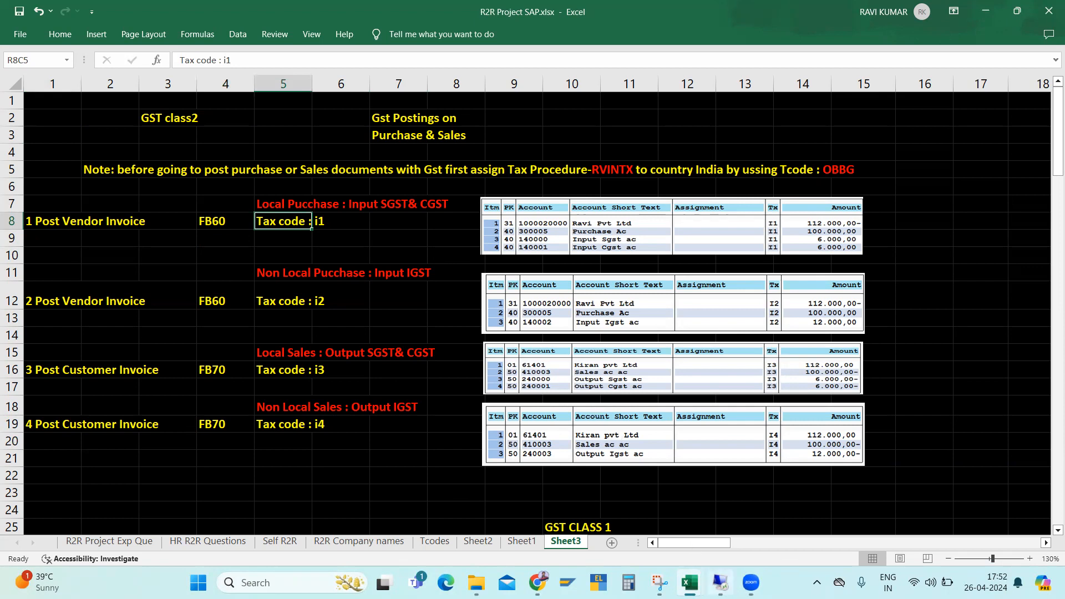
# Switch to the SAP remote desktop session and start transaction FB60 in a new SAP session.
pyautogui.moveTo(721, 582)
pyautogui.click(750, 518)
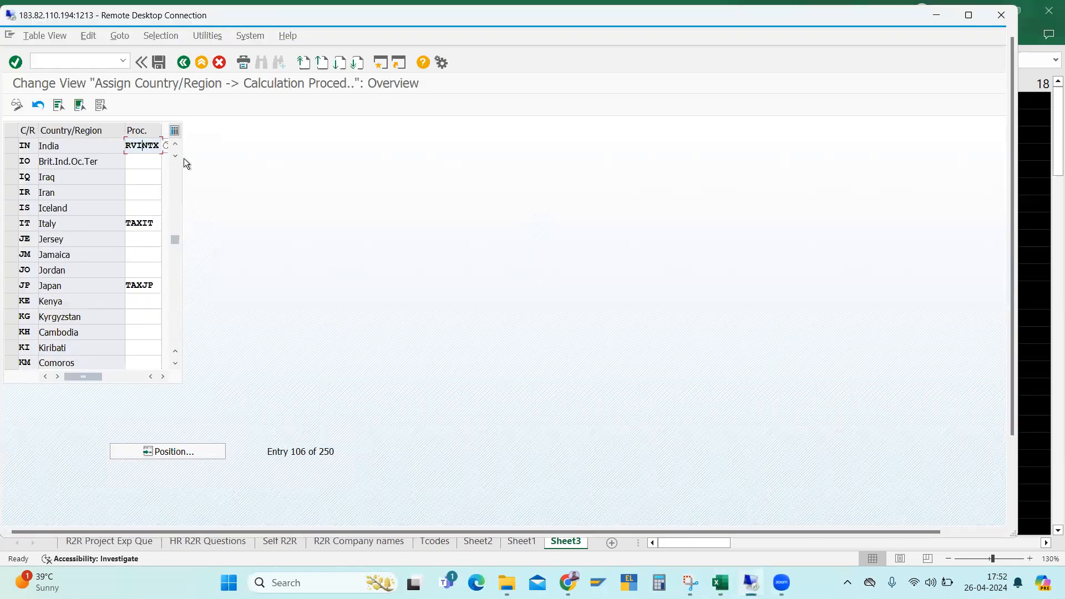
pyautogui.click(381, 63)
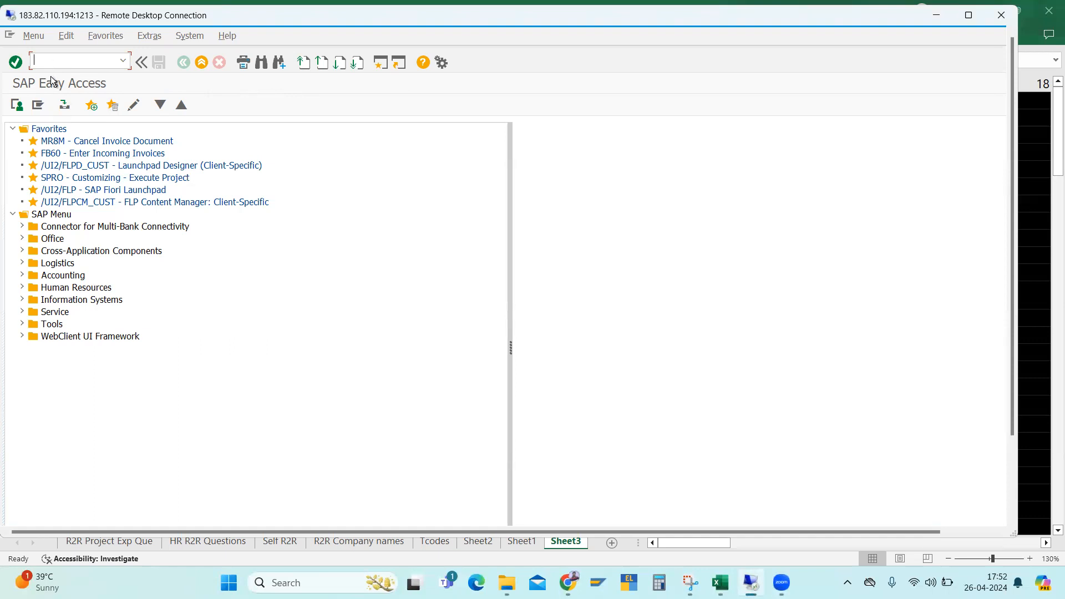
pyautogui.write('fb60')
pyautogui.press('Return')
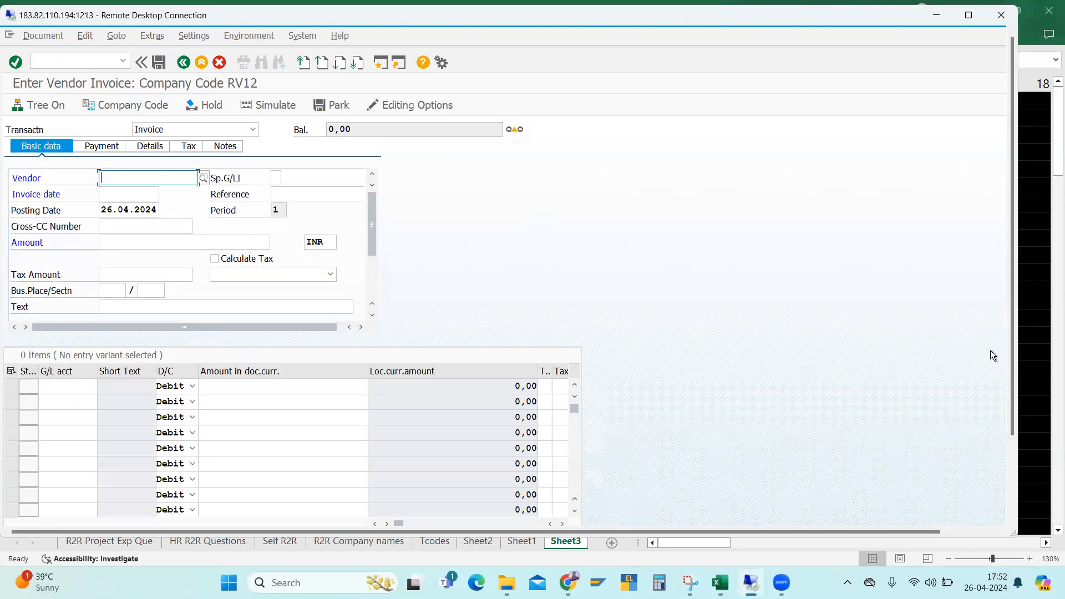
pyautogui.moveTo(1010, 373); pyautogui.dragTo(1015, 436)
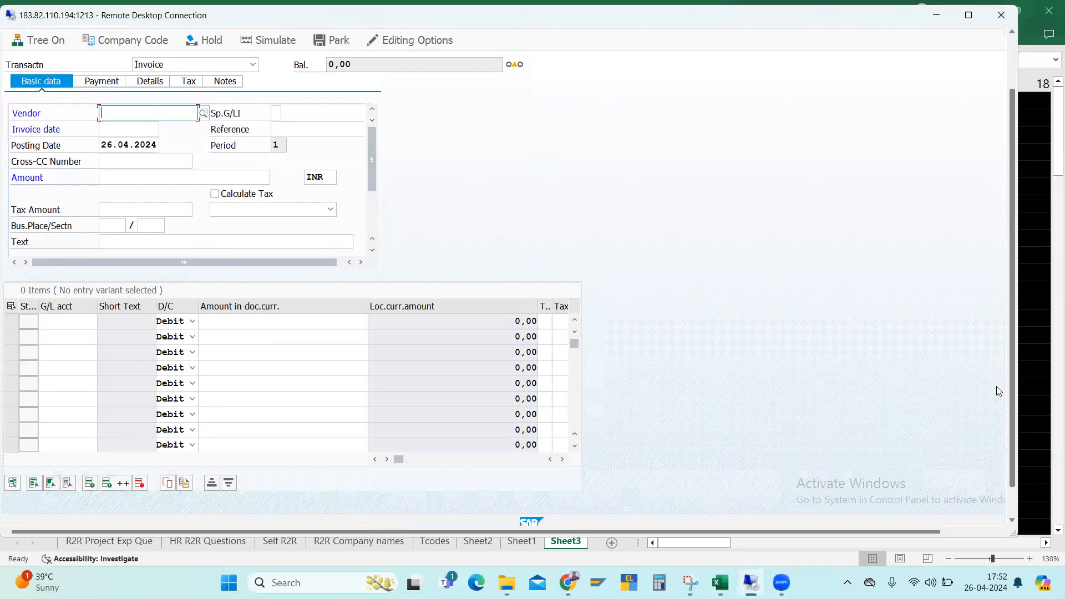
pyautogui.moveTo(999, 391); pyautogui.dragTo(993, 366)
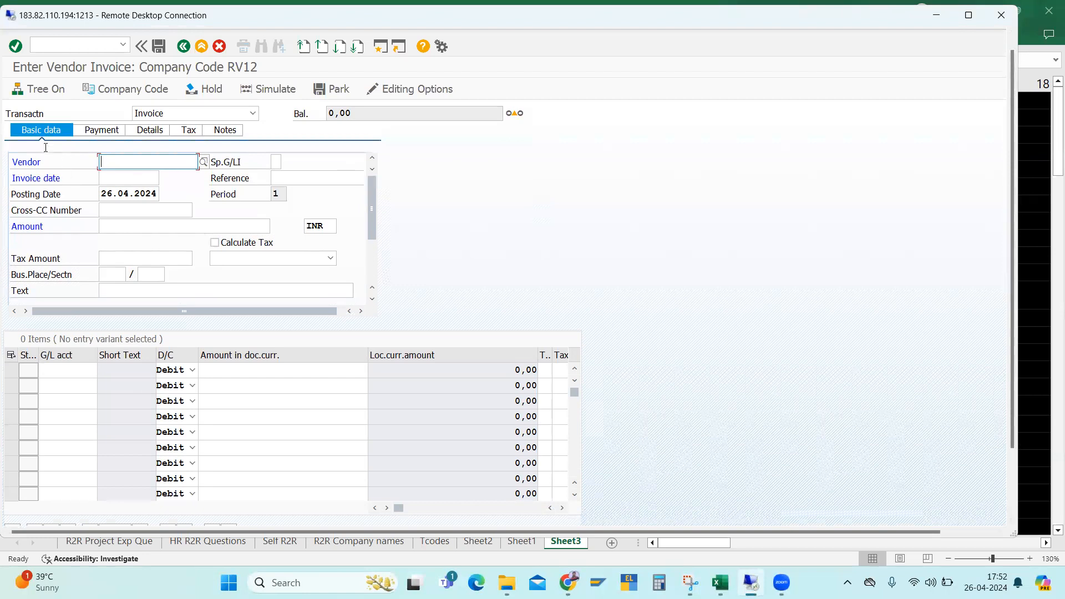
pyautogui.click(203, 164)
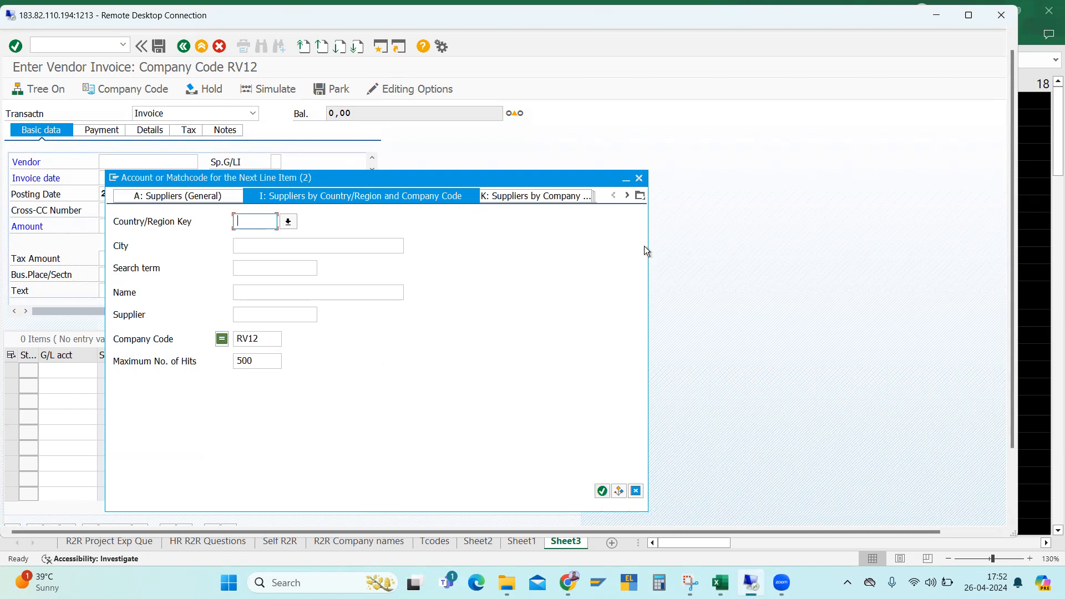
pyautogui.click(639, 178)
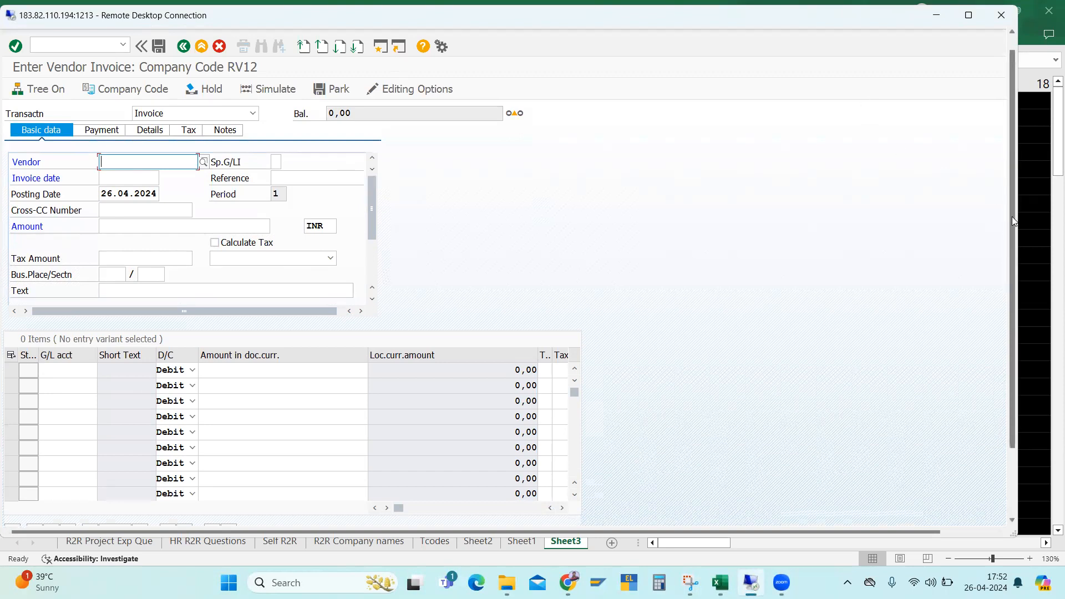
pyautogui.moveTo(1012, 218); pyautogui.dragTo(1005, 191)
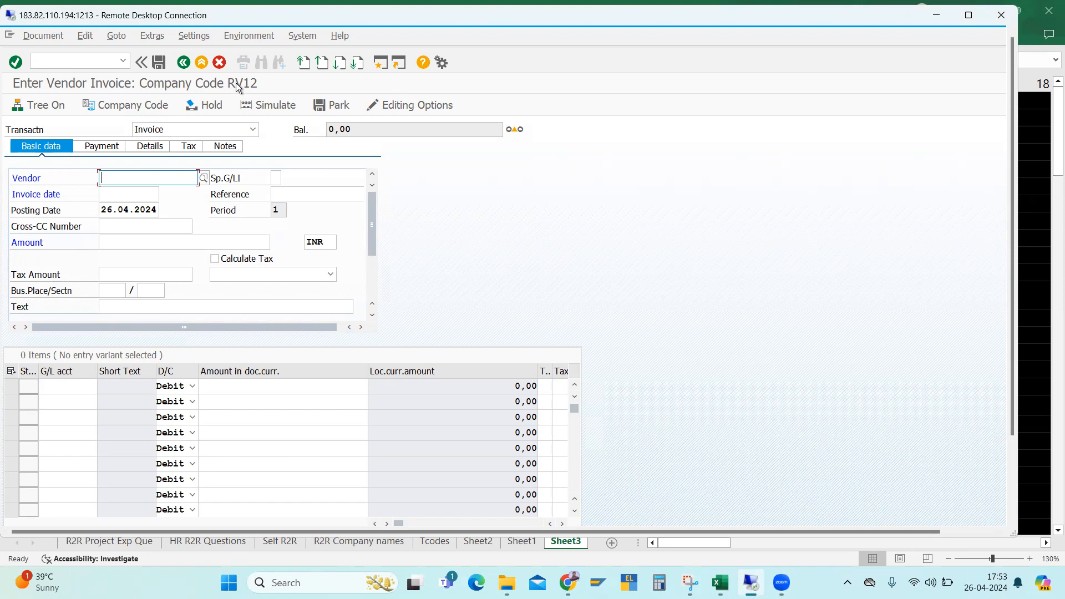
pyautogui.click(128, 107)
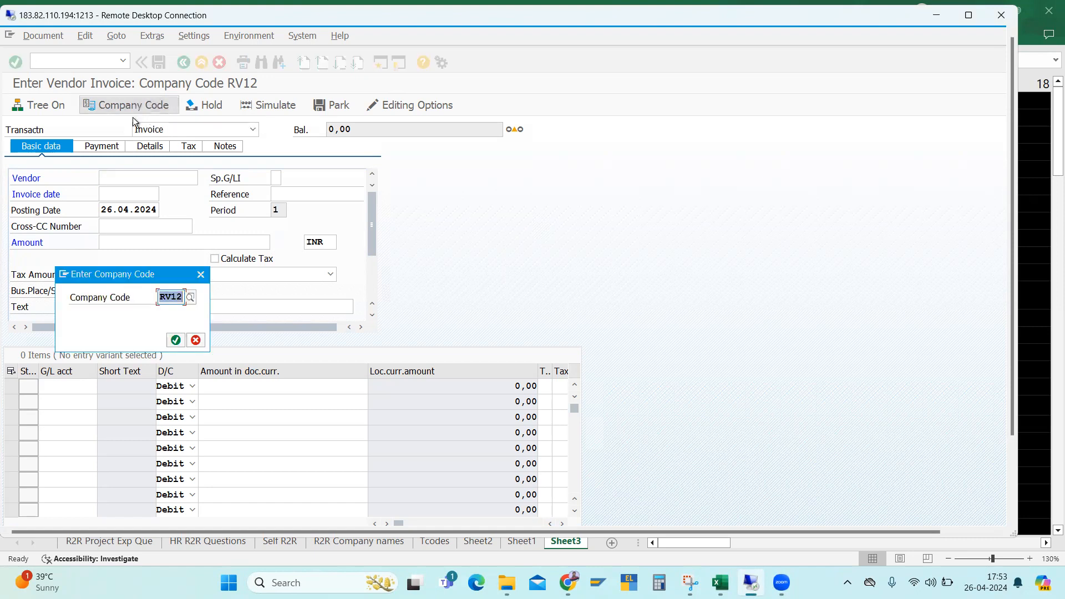
pyautogui.click(201, 275)
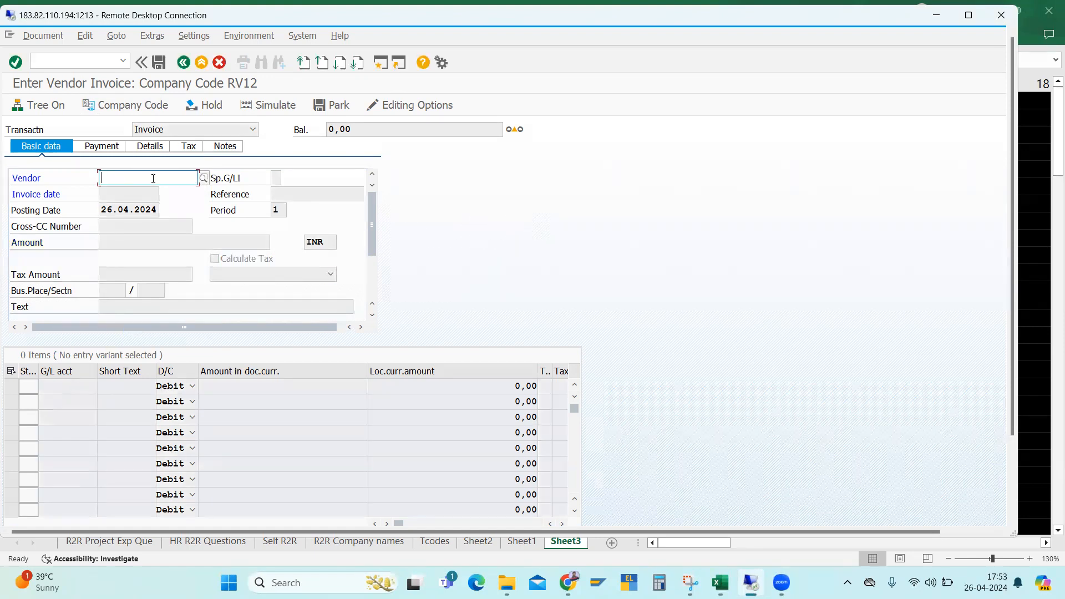
# Find the suppliers of company code RV12 and select Ravi Pvt Ltd in Hyderabad as the invoice's vendor.
pyautogui.click(202, 179)
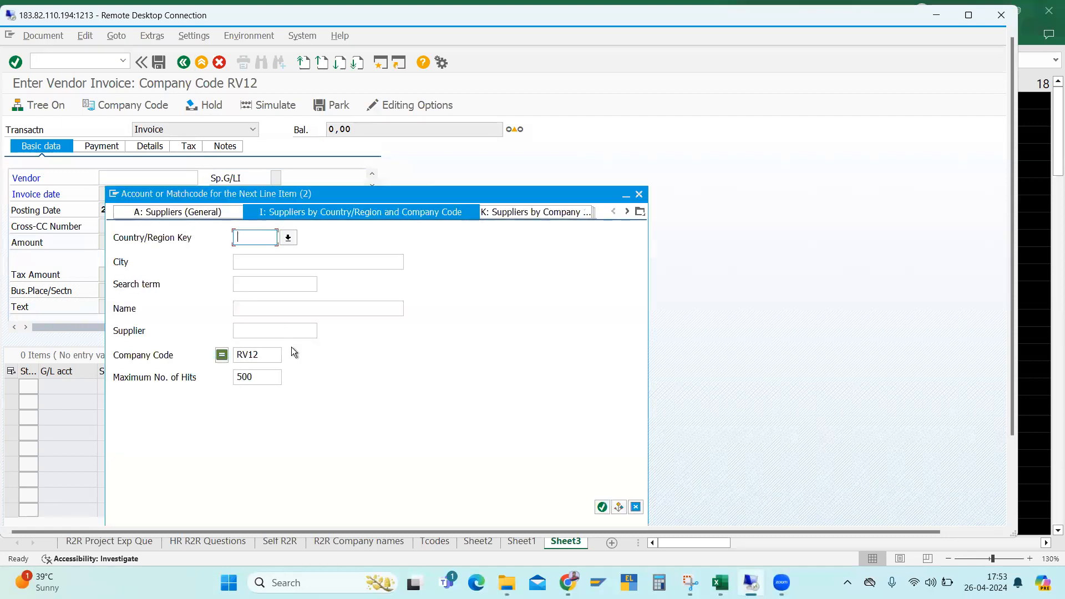
pyautogui.click(601, 507)
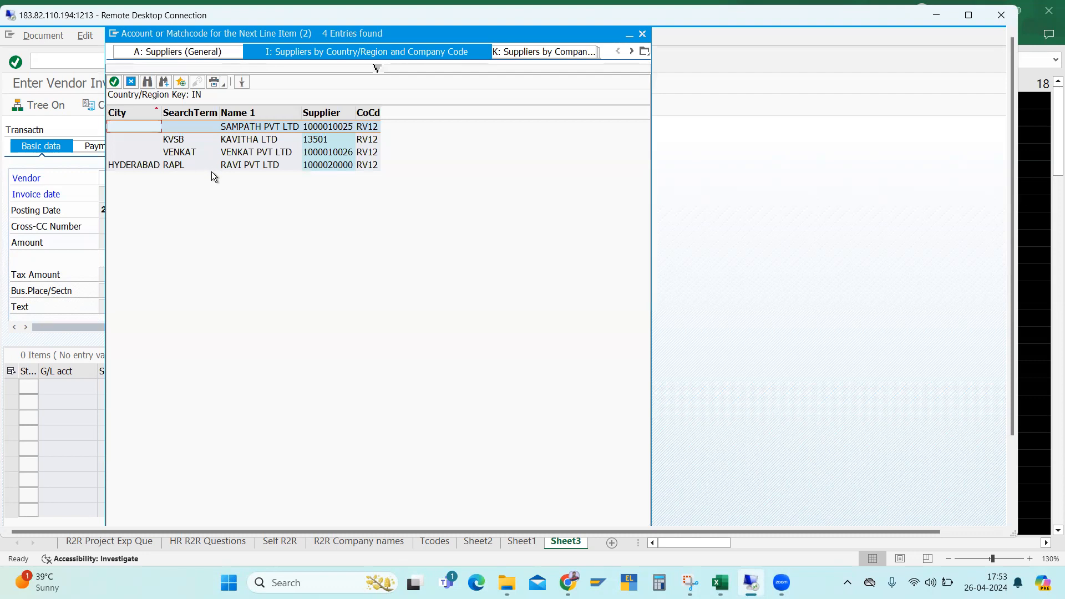
pyautogui.doubleClick(240, 165)
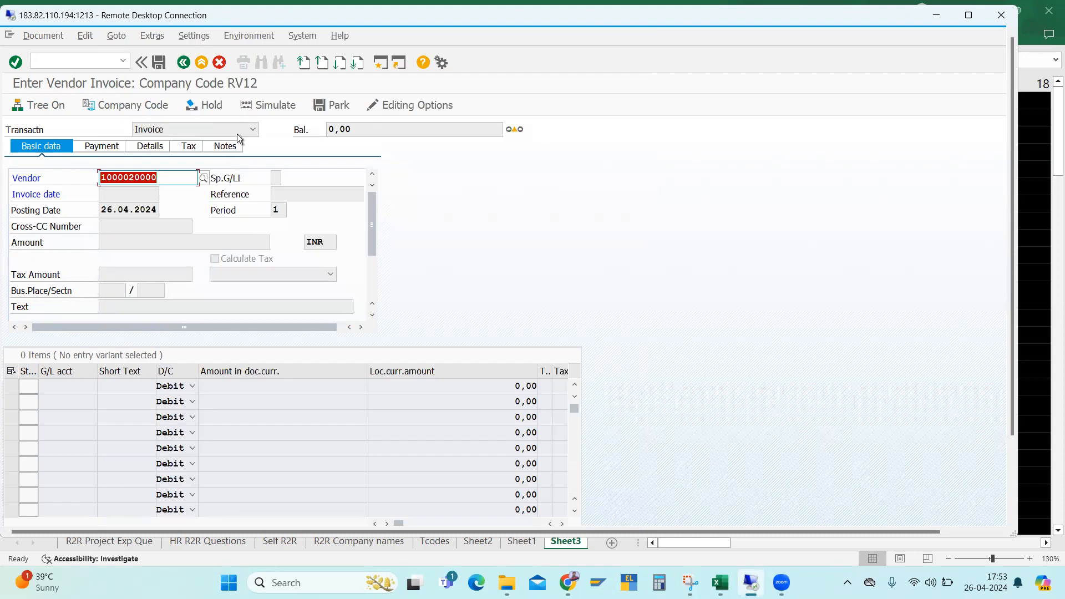
pyautogui.click(169, 177)
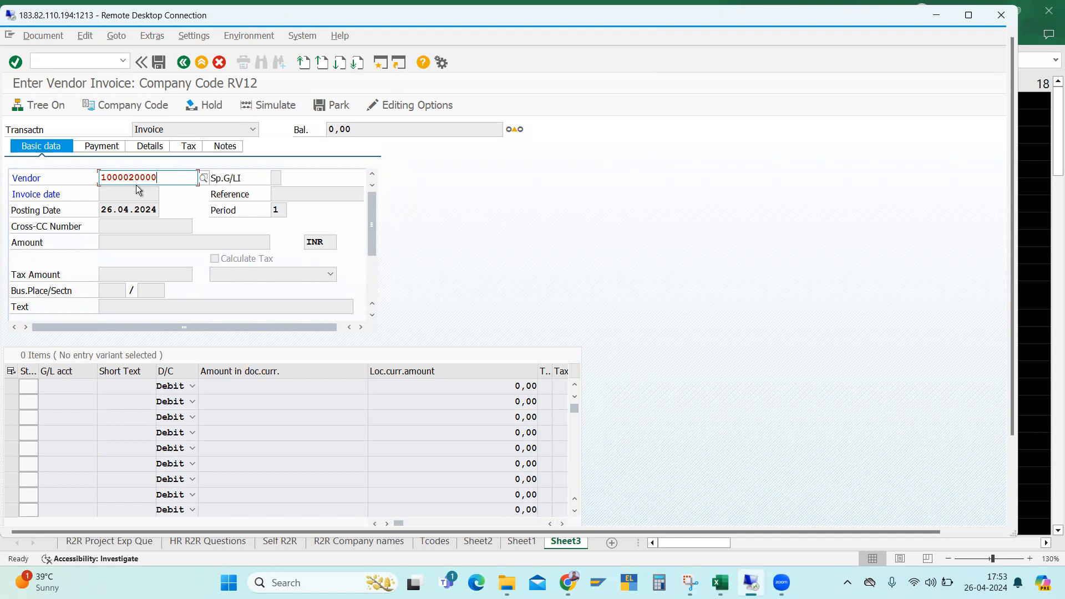
pyautogui.press('Return')
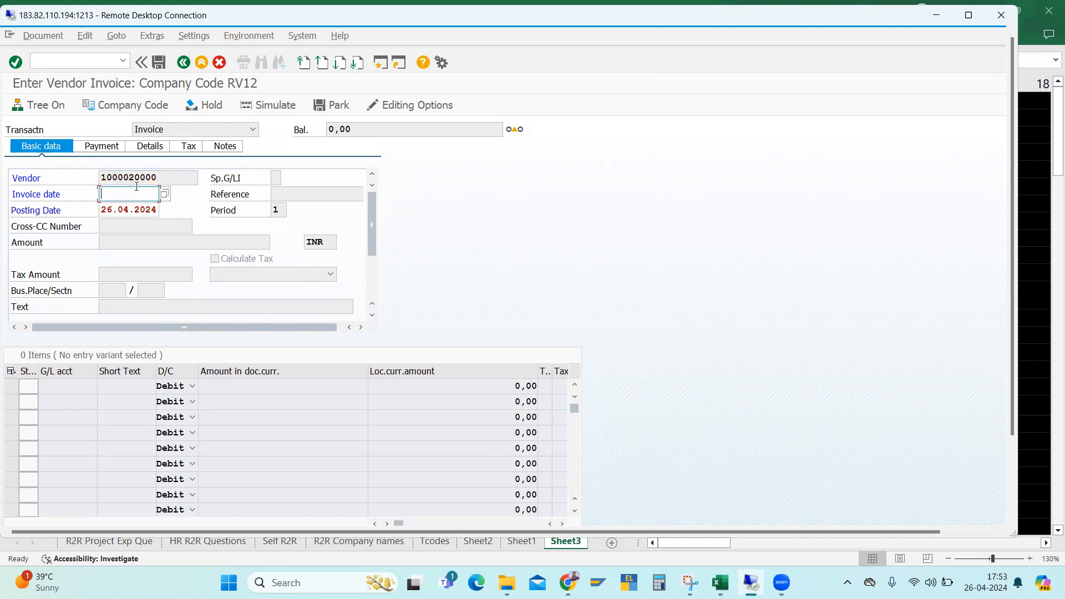
# Set the invoice date to 26.04.2024 and confirm the vendor invoice's header dates.
pyautogui.click(136, 188)
pyautogui.click(125, 209)
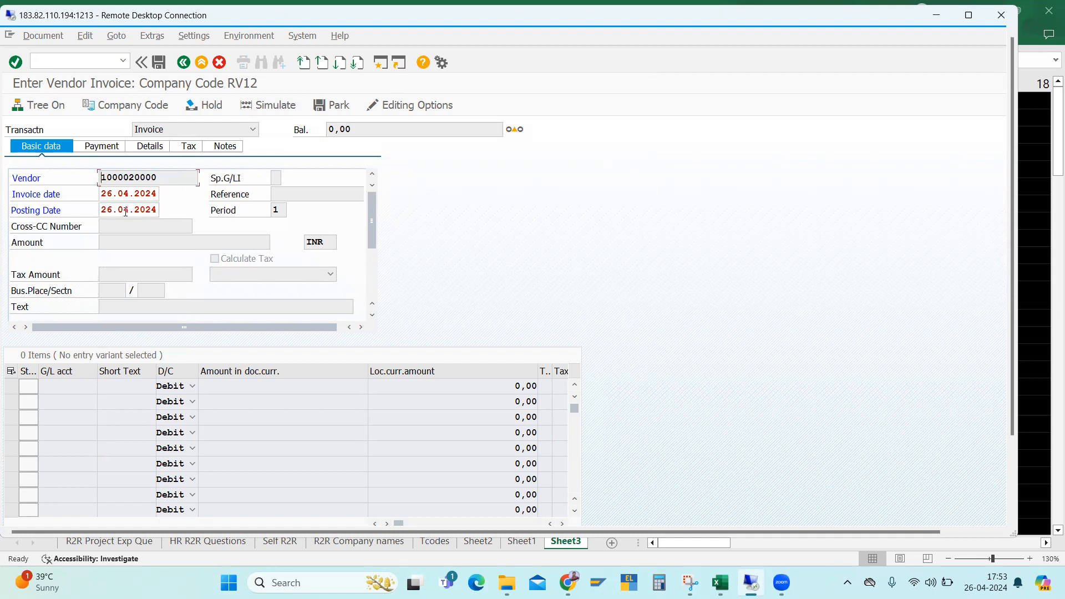
pyautogui.press('Return')
# Look up the G/L accounts of company code RV12 and assign Purchase Account to the first line item.
pyautogui.click(70, 387)
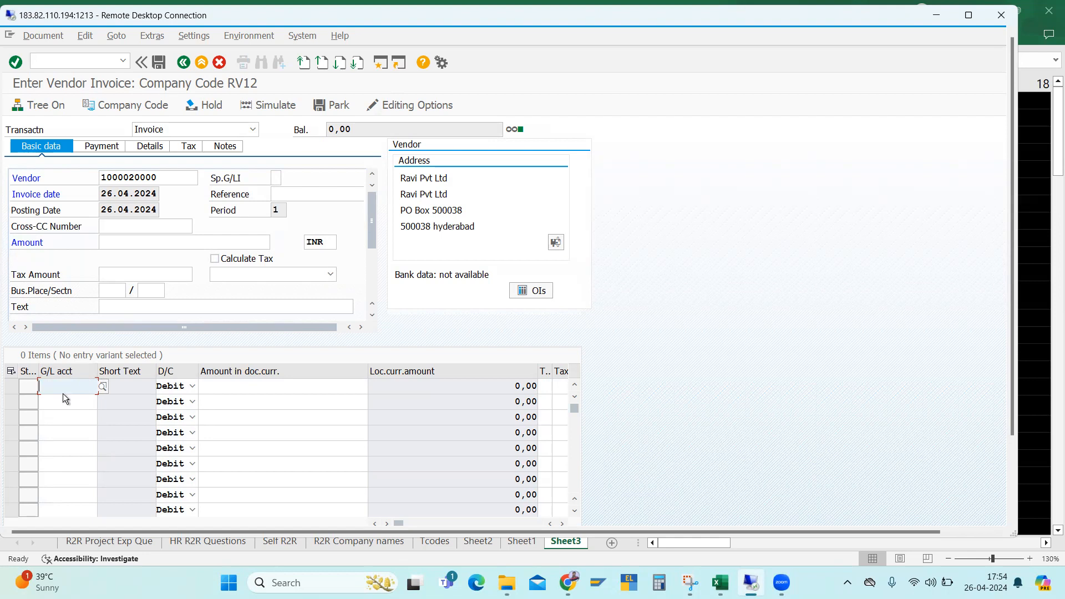
pyautogui.click(103, 387)
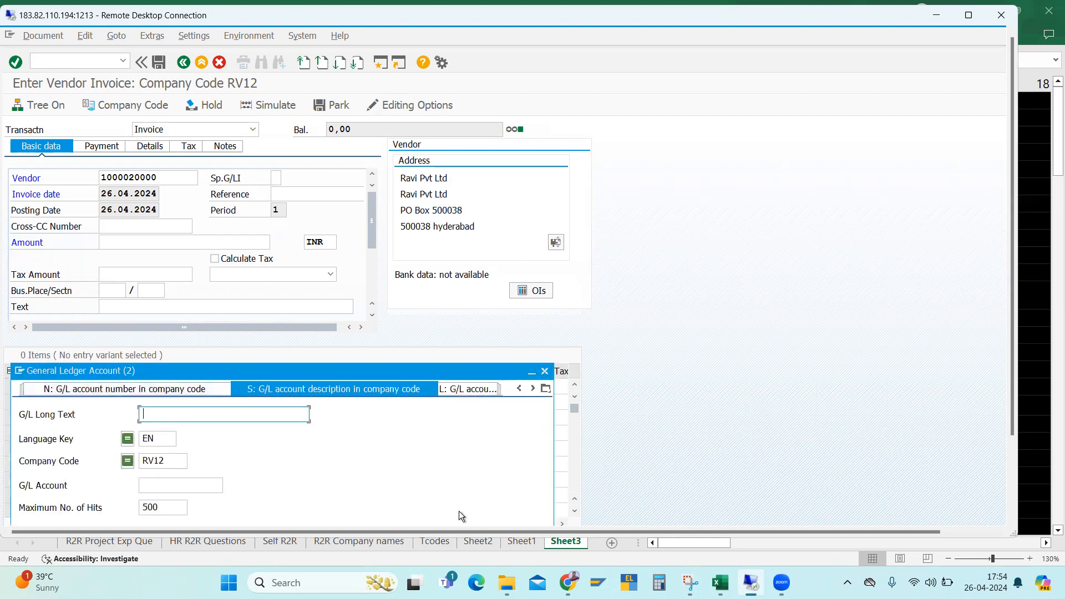
pyautogui.moveTo(424, 371); pyautogui.dragTo(518, 218)
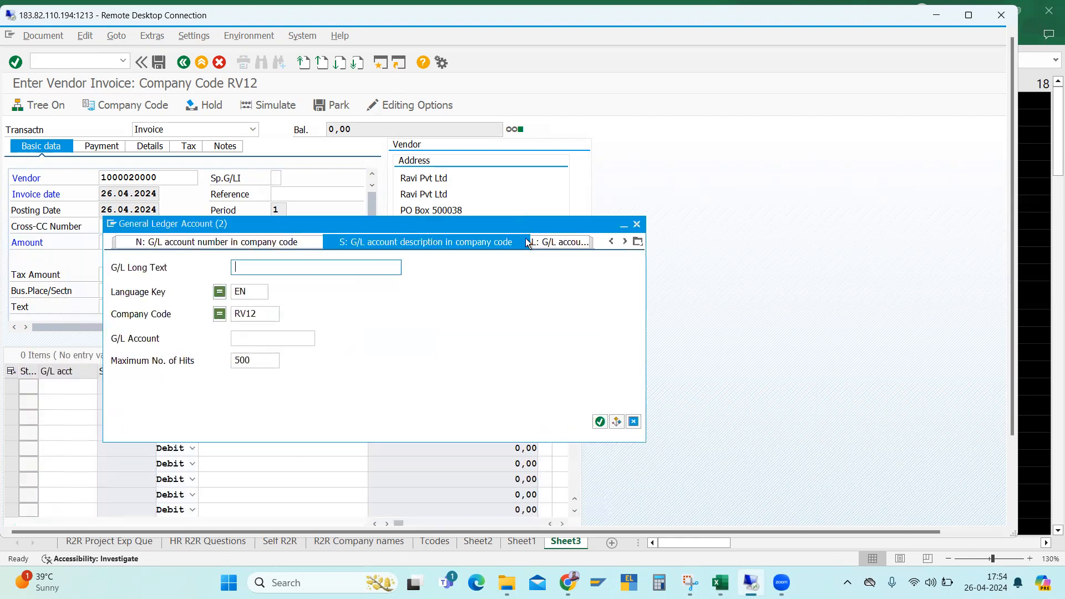
pyautogui.click(600, 416)
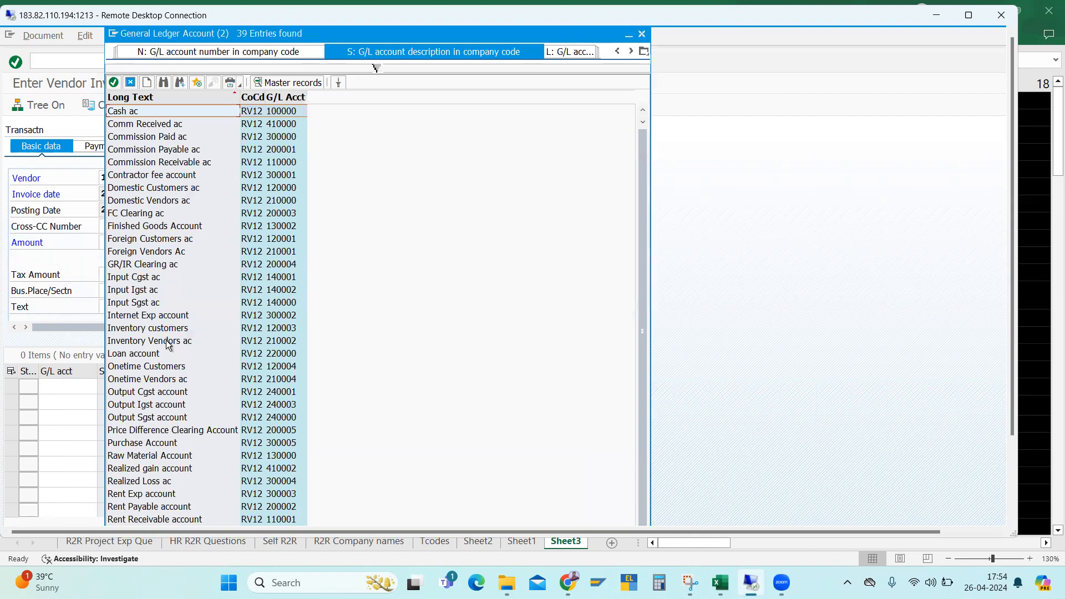
pyautogui.scroll(-1, 166, 314)
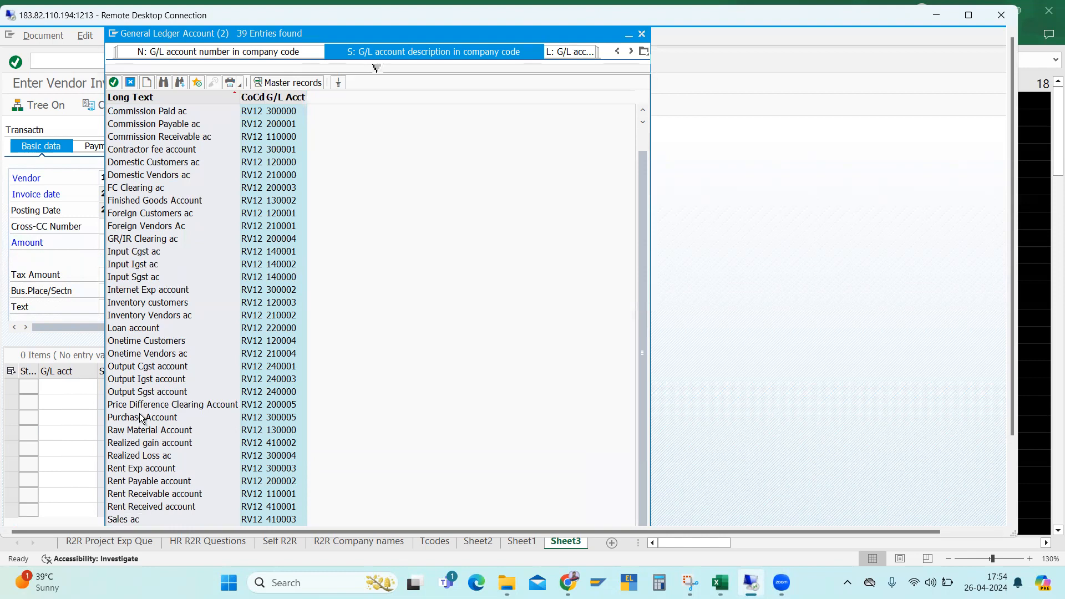
pyautogui.scroll(1, 142, 417)
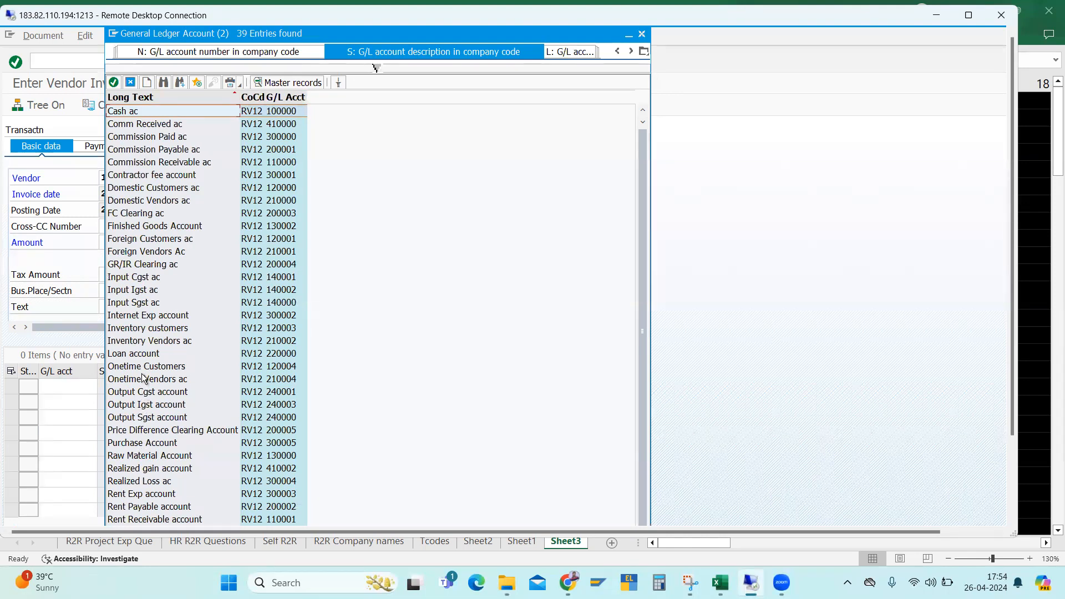
pyautogui.scroll(-1, 143, 379)
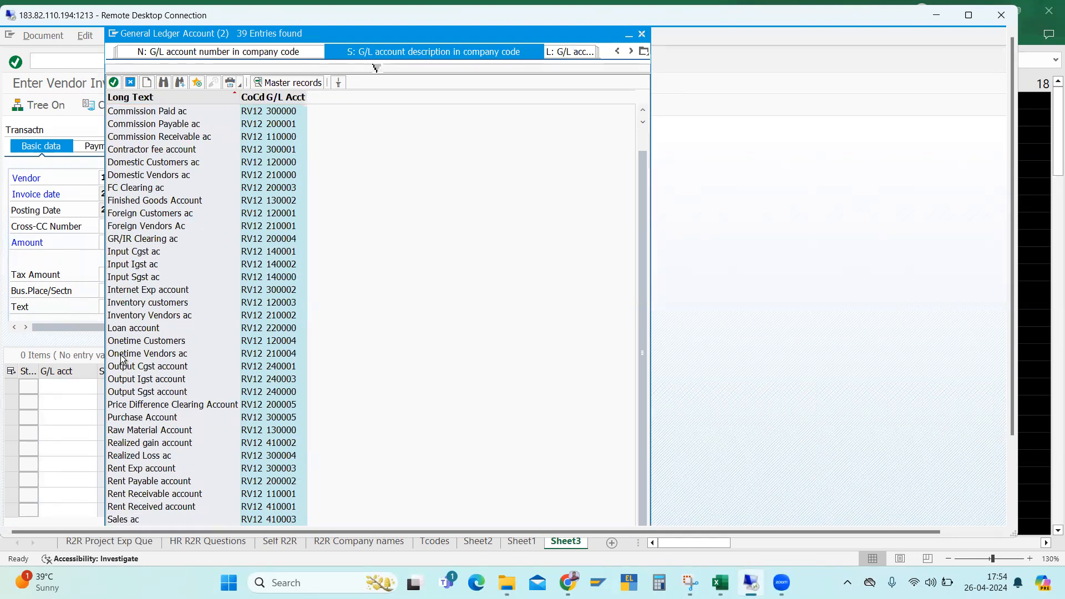
pyautogui.click(127, 419)
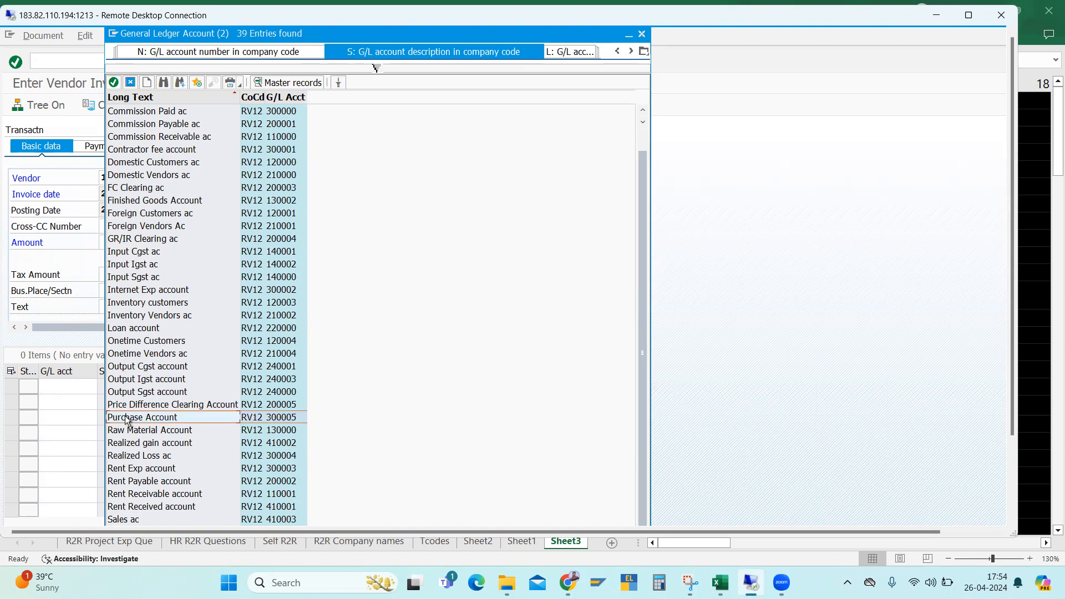
pyautogui.doubleClick(127, 420)
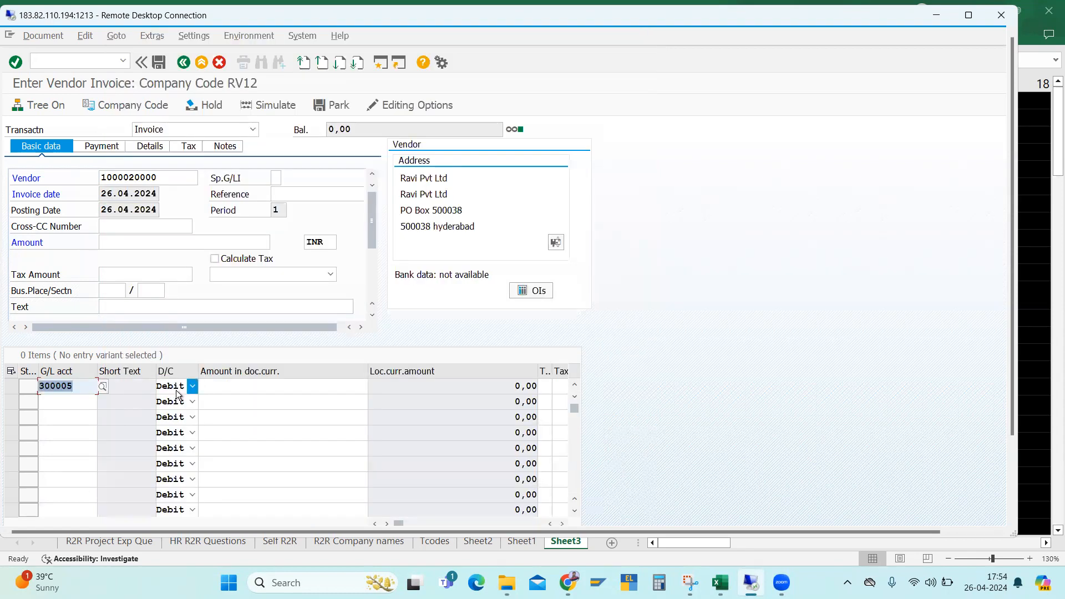
# Enter a debit amount of 100000 for the first line item of the vendor invoice.
pyautogui.click(226, 389)
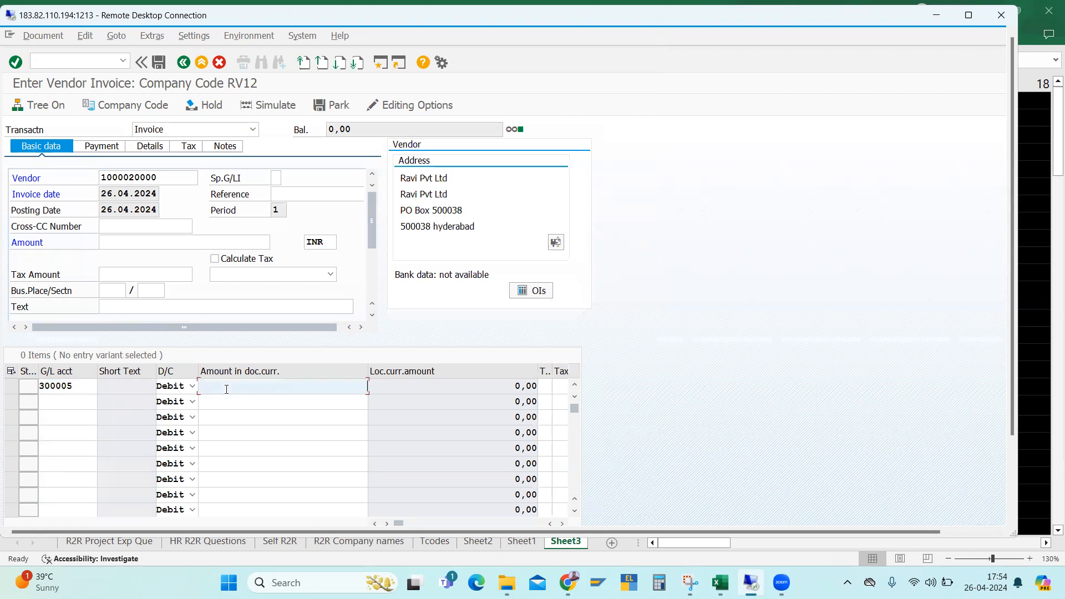
pyautogui.click(226, 389)
pyautogui.click(317, 402)
pyautogui.click(546, 386)
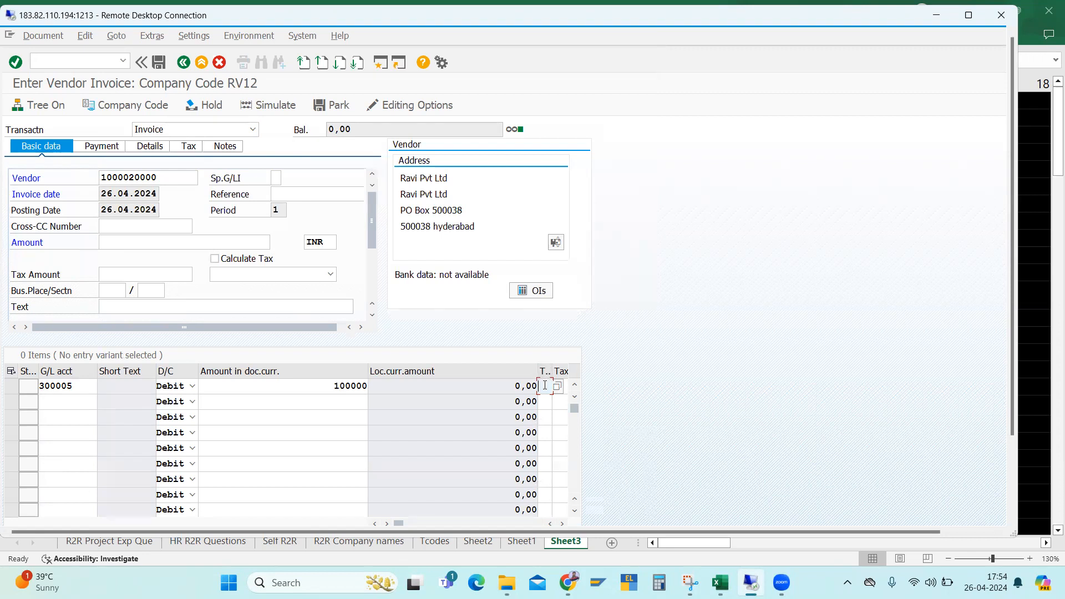
pyautogui.click(55, 387)
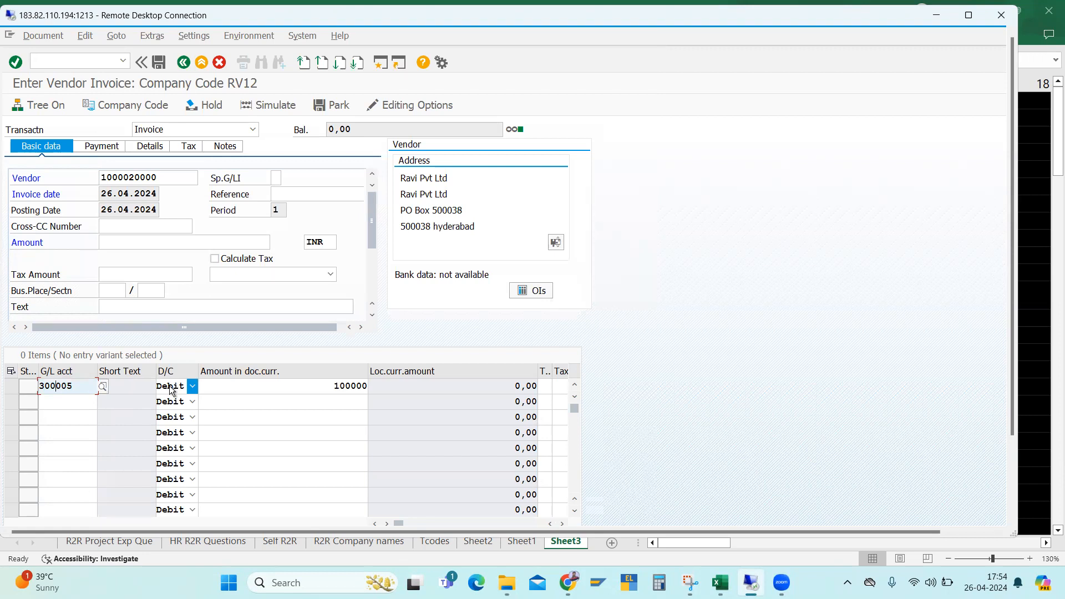
# Check the local purchase tax code in the Excel notes and set the first line item's tax code to I1.
pyautogui.click(546, 388)
pyautogui.hotkey('alt', 'Tab')
pyautogui.click(284, 238)
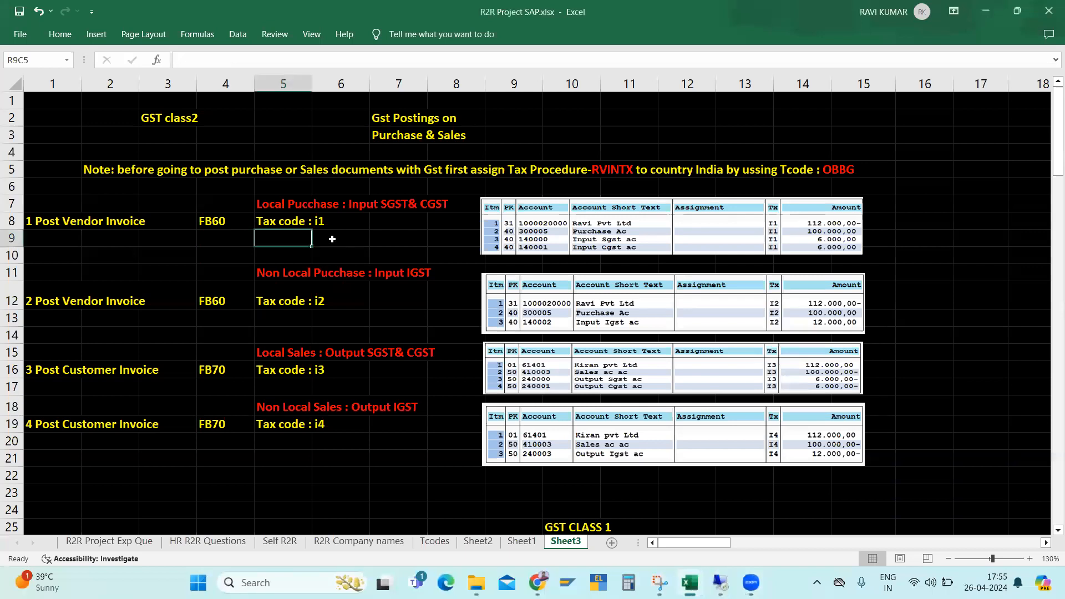
pyautogui.click(333, 238)
pyautogui.click(345, 222)
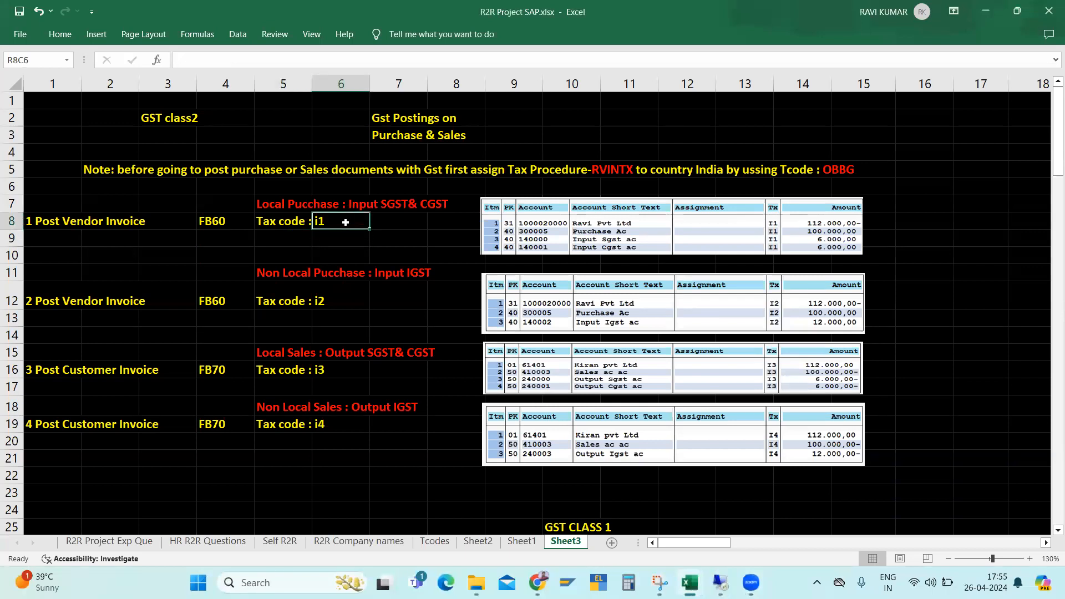
pyautogui.hotkey('alt', 'Tab')
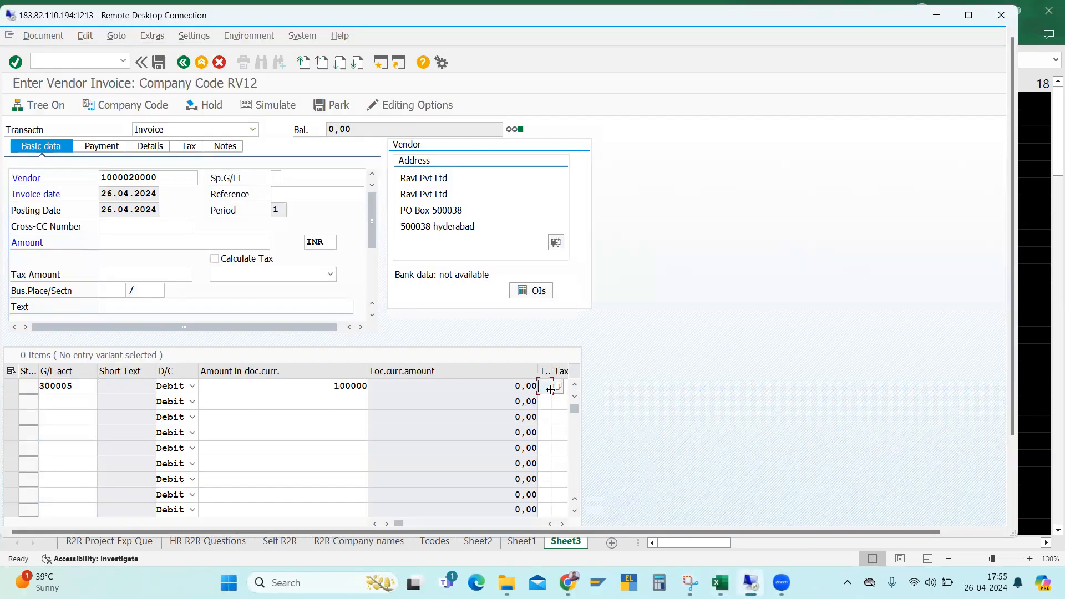
pyautogui.write('I1')
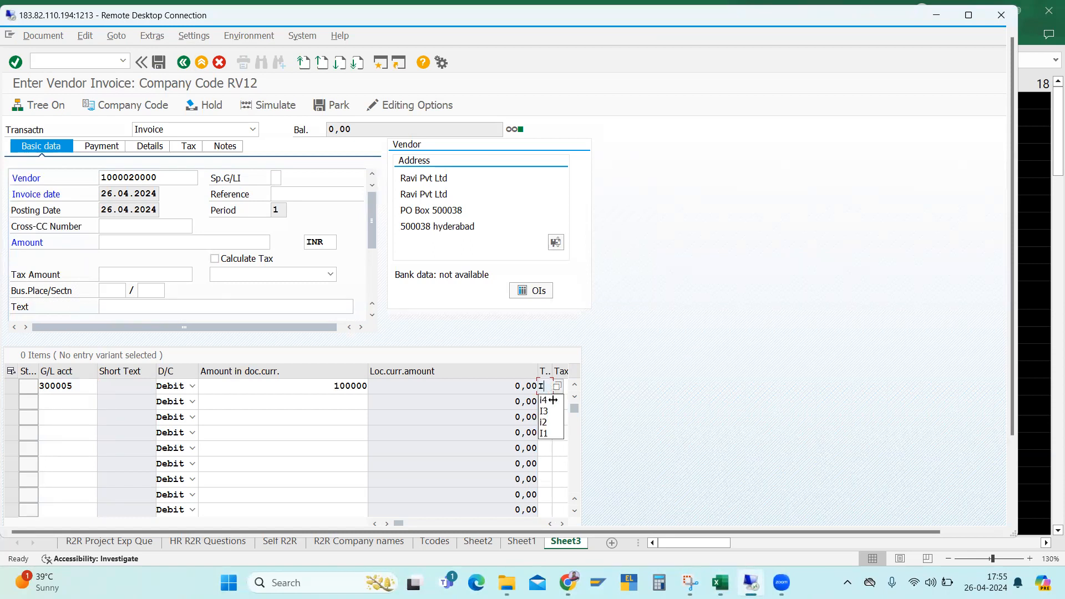
# Set the first line item's cost center to RVFC with the remote desktop window maximized, and confirm the entry.
pyautogui.click(564, 523)
pyautogui.click(563, 523)
pyautogui.click(564, 524)
pyautogui.click(563, 524)
pyautogui.click(563, 523)
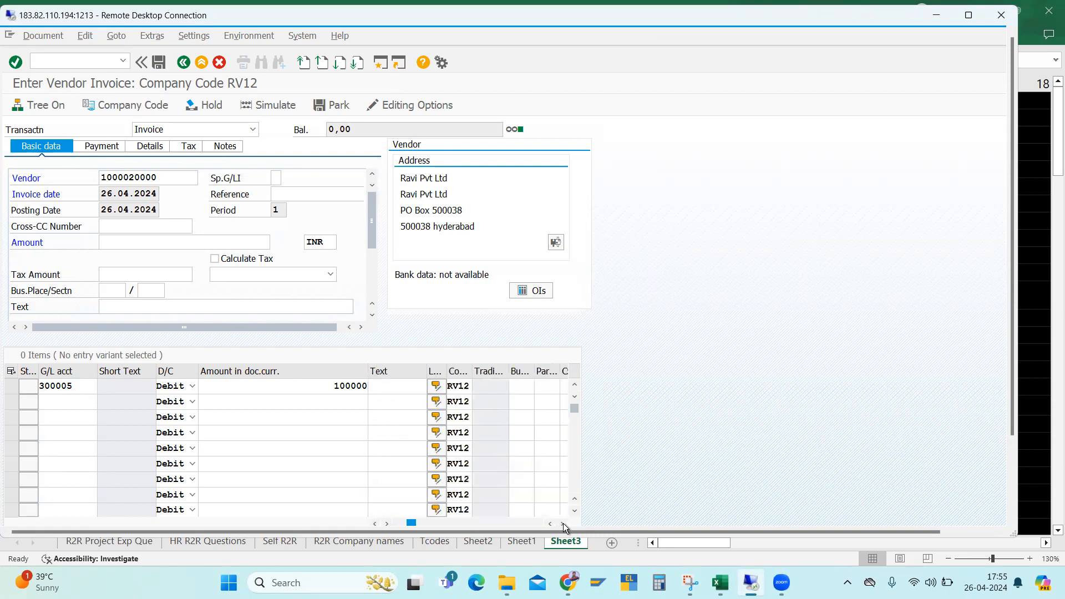
pyautogui.click(564, 523)
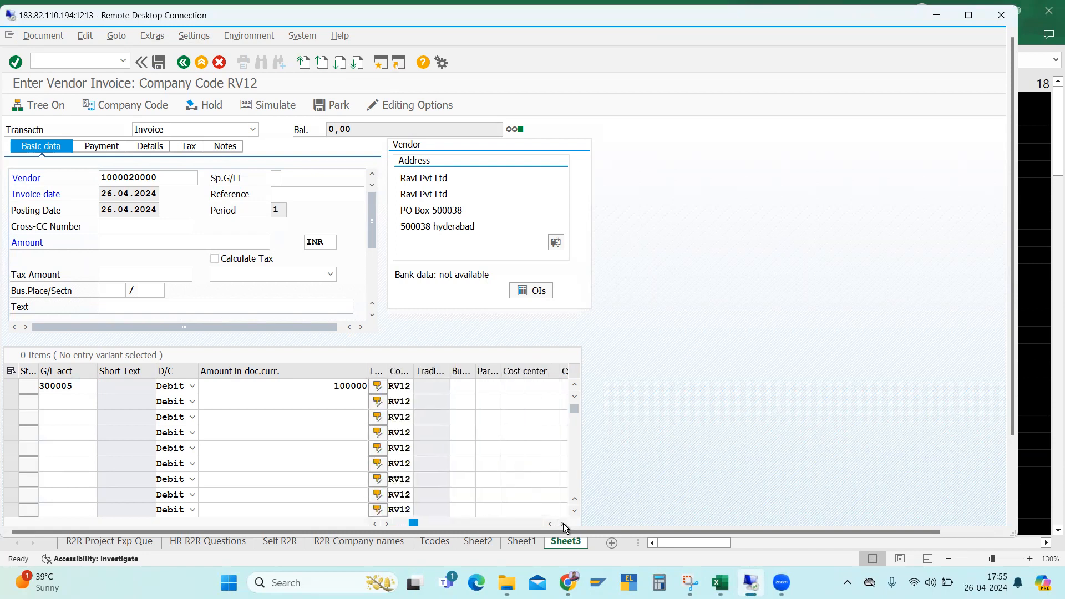
pyautogui.click(506, 386)
pyautogui.write('RVFC')
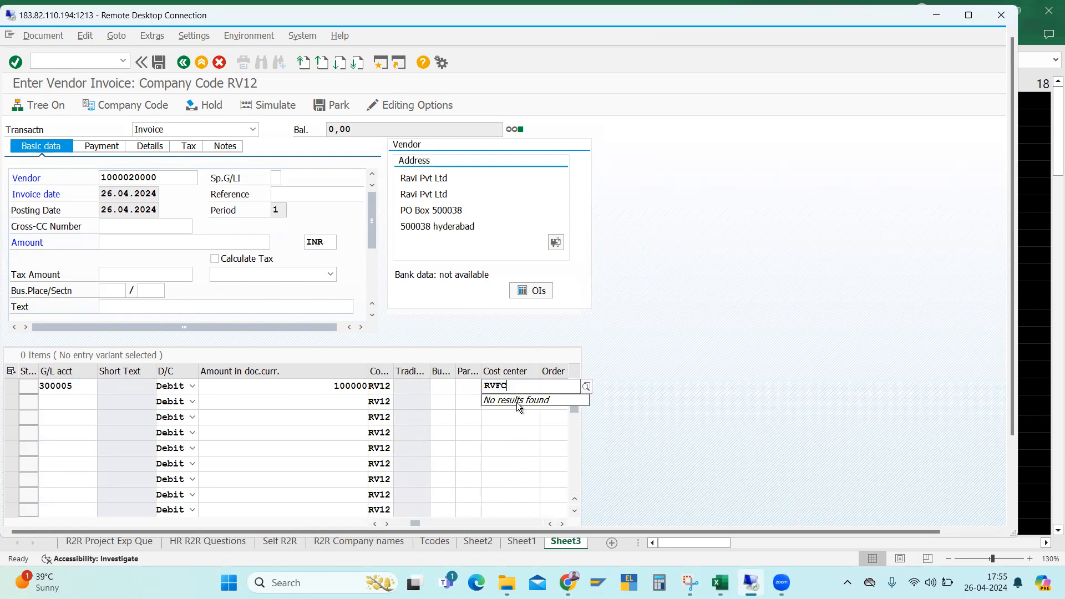
pyautogui.press('BackSpace')
pyautogui.press('BackSpace')
pyautogui.press('BackSpace')
pyautogui.press('BackSpace')
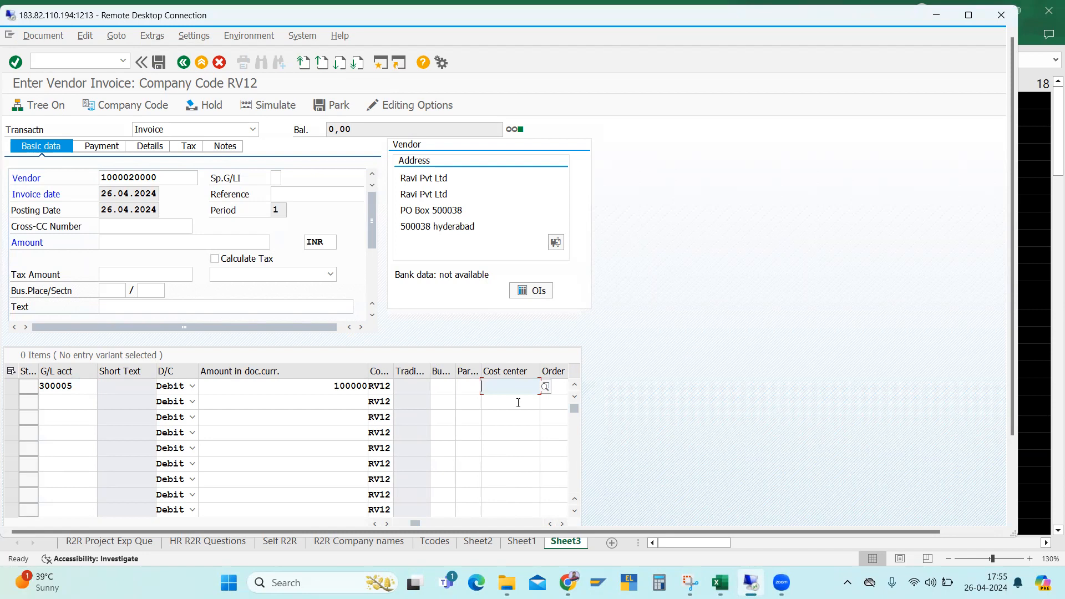
pyautogui.click(968, 15)
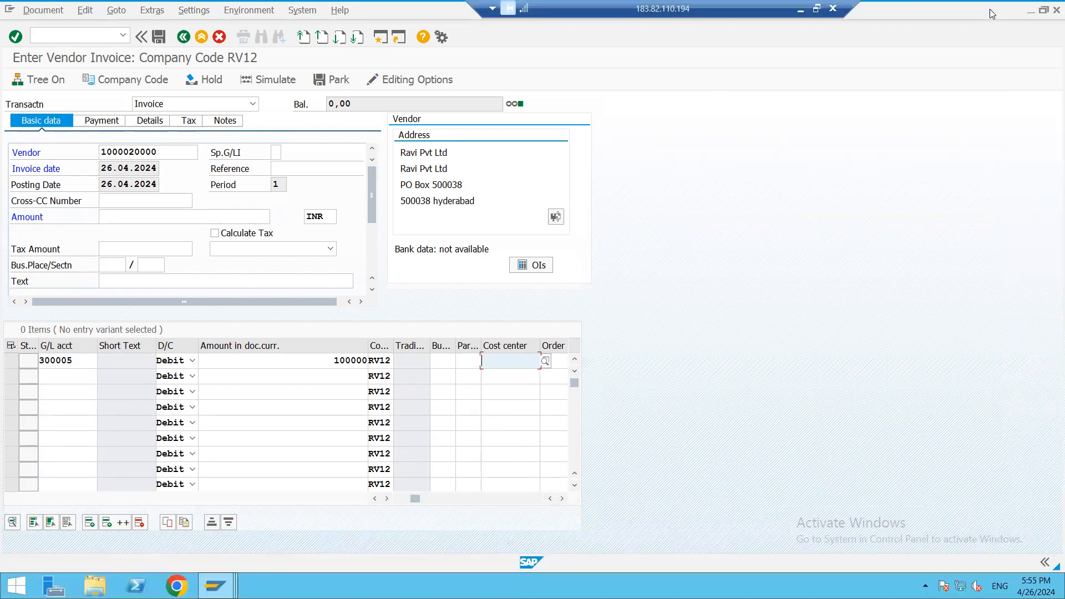
pyautogui.write('r')
pyautogui.write('v')
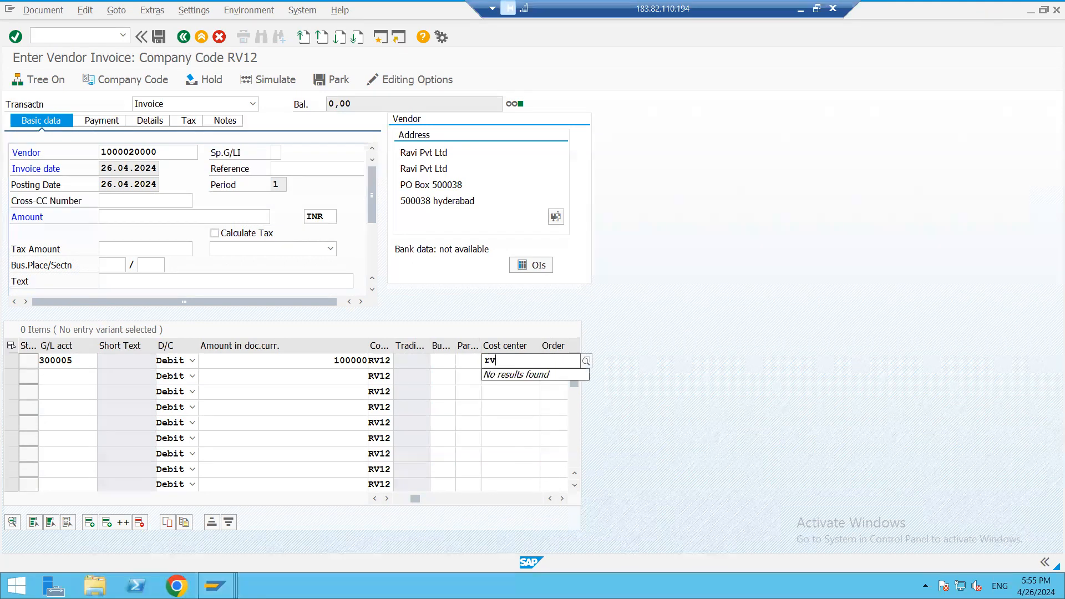
pyautogui.write('fc')
pyautogui.press('Return')
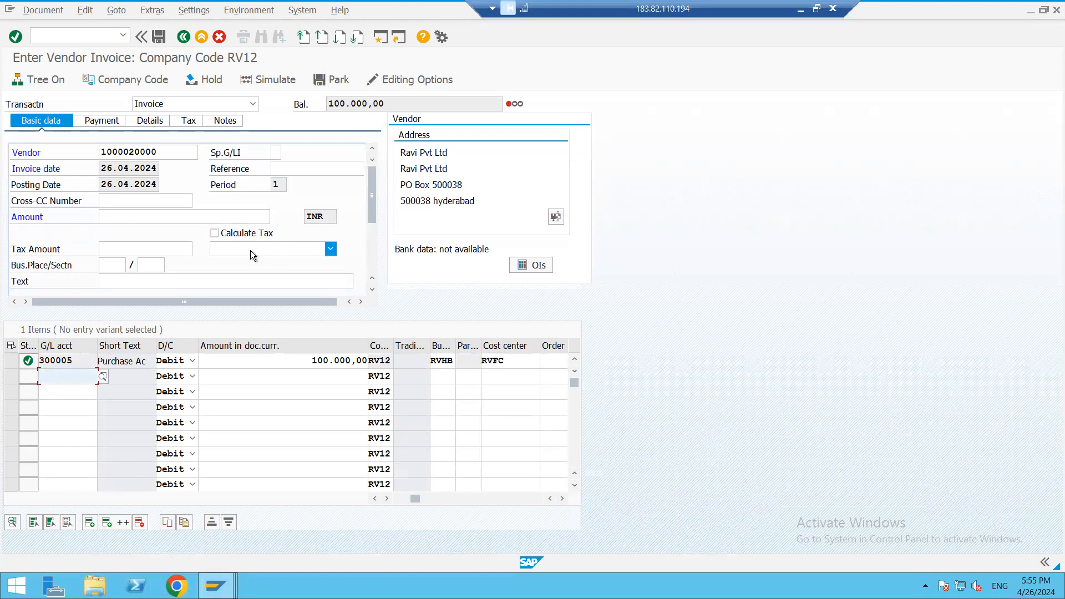
# Choose tax code I1 (RV12 Input SGST+CGST) in the invoice header and enable automatic tax calculation.
pyautogui.click(224, 252)
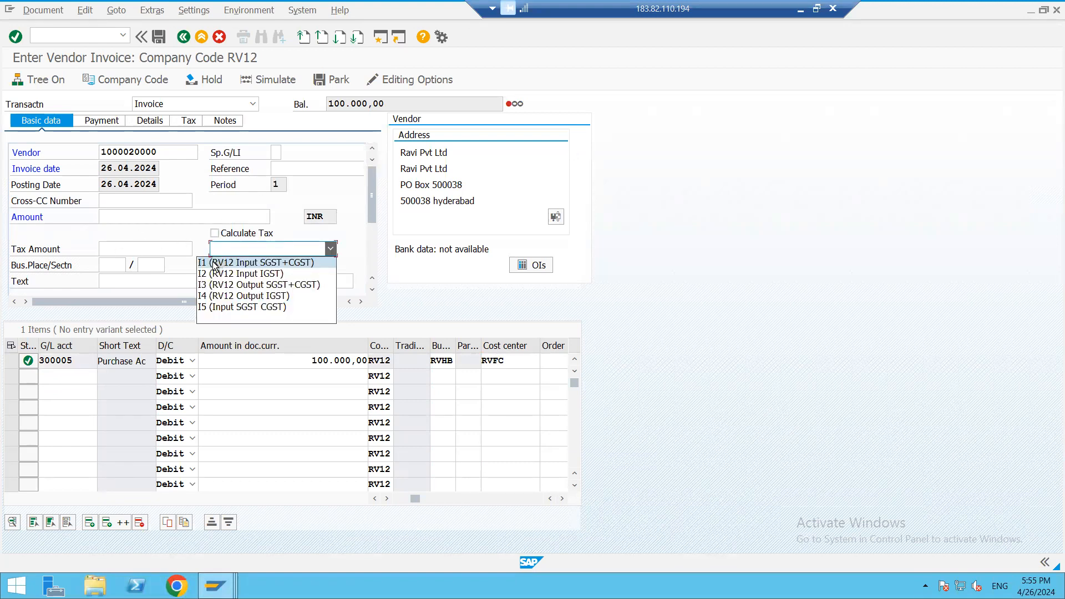
pyautogui.click(216, 265)
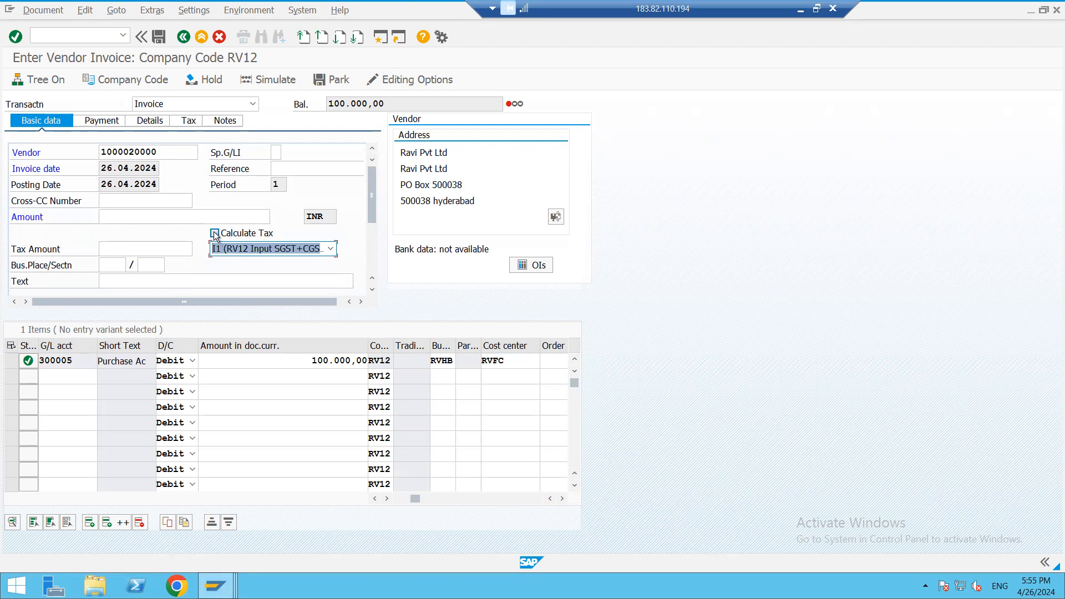
pyautogui.click(215, 234)
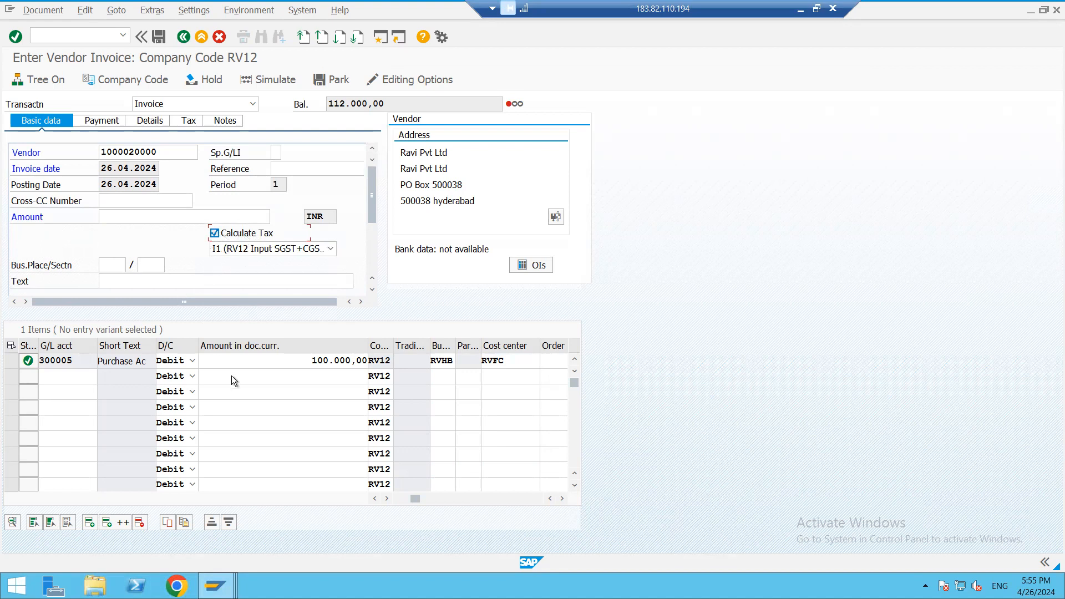
# Compare the line item amount with the document balance and set the invoice amount to 112.000,00 INR.
pyautogui.moveTo(308, 360); pyautogui.dragTo(353, 360)
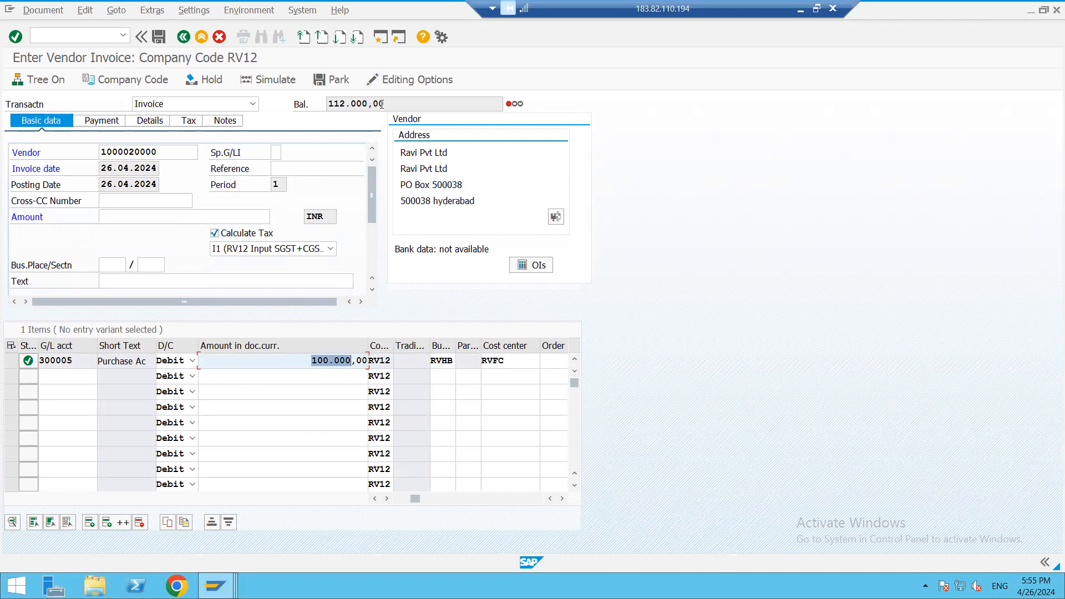
pyautogui.click(328, 102)
pyautogui.moveTo(379, 102); pyautogui.dragTo(324, 100)
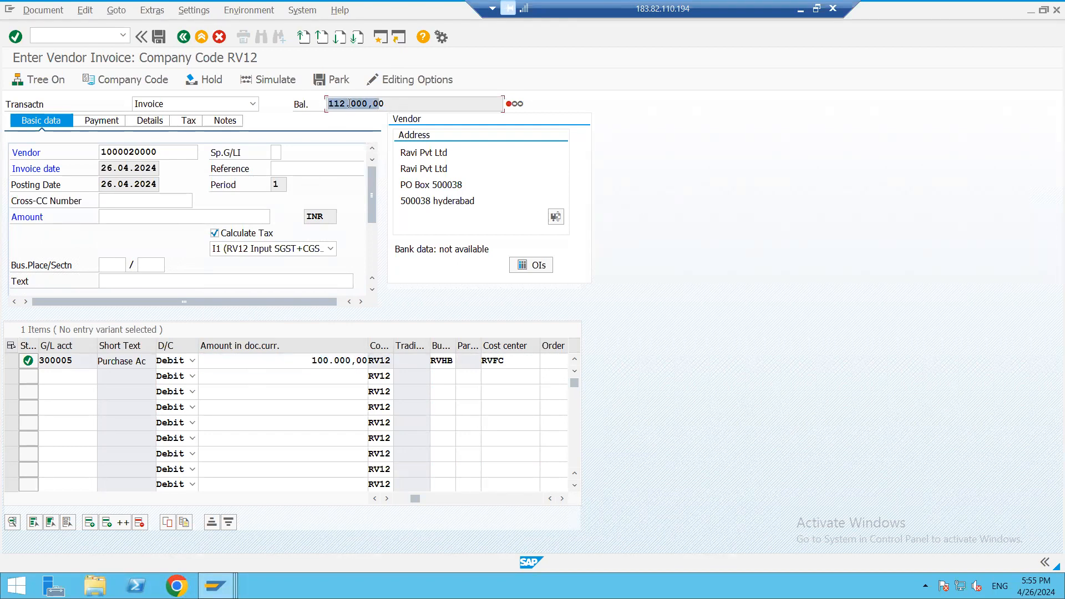
pyautogui.click(209, 217)
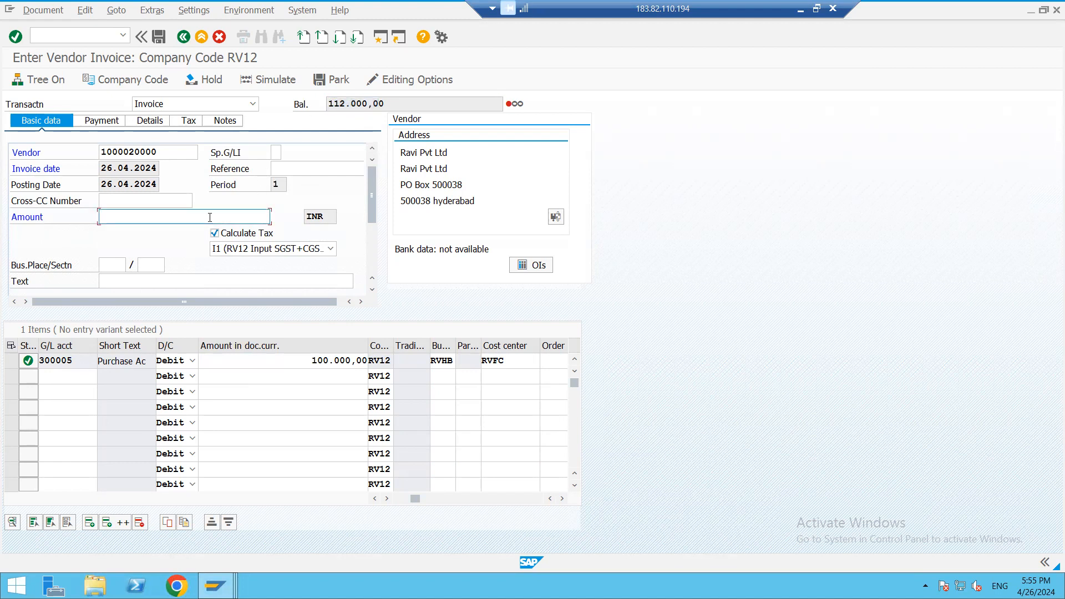
pyautogui.write('1')
pyautogui.click(162, 231)
pyautogui.press('Return')
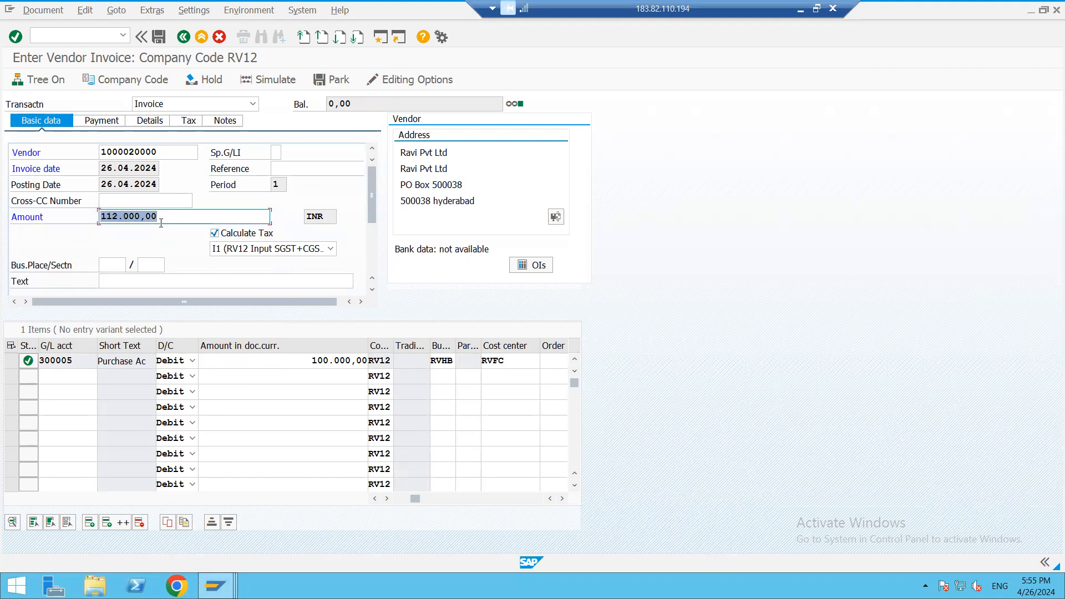
# Simulate the vendor invoice to review its document overview, and post it.
pyautogui.click(270, 81)
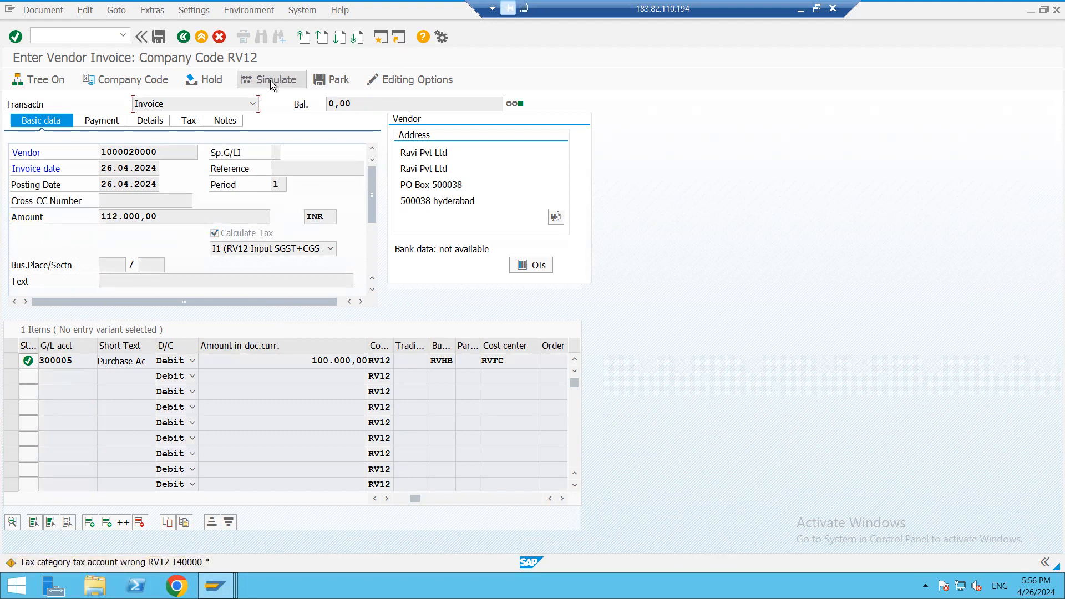
pyautogui.click(271, 81)
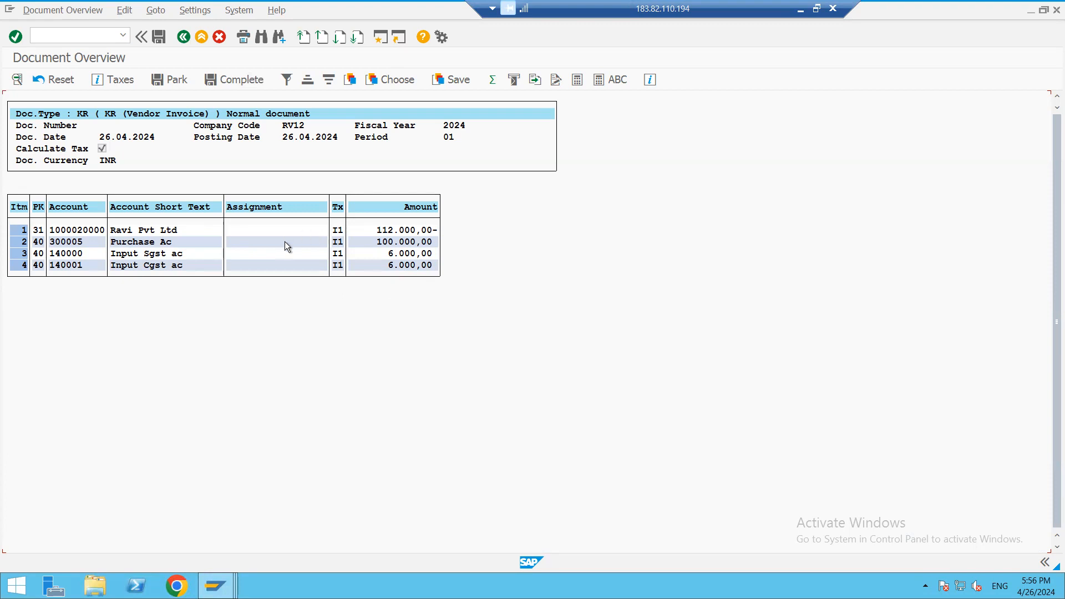
pyautogui.click(159, 36)
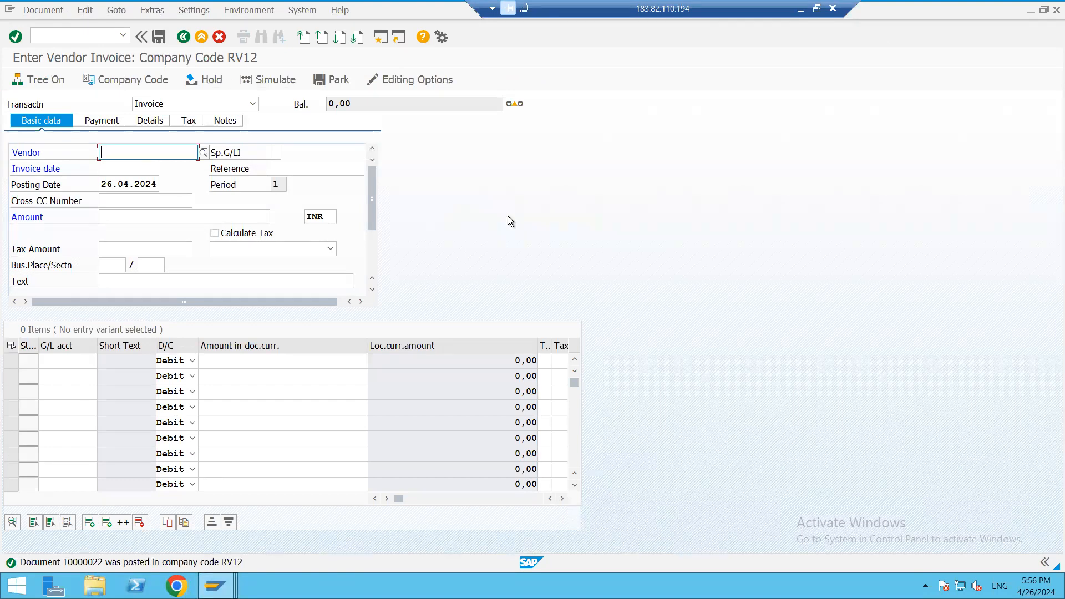
# Restore the invoice and remote desktop windows to their smaller size and switch to the Excel notes.
pyautogui.click(1043, 14)
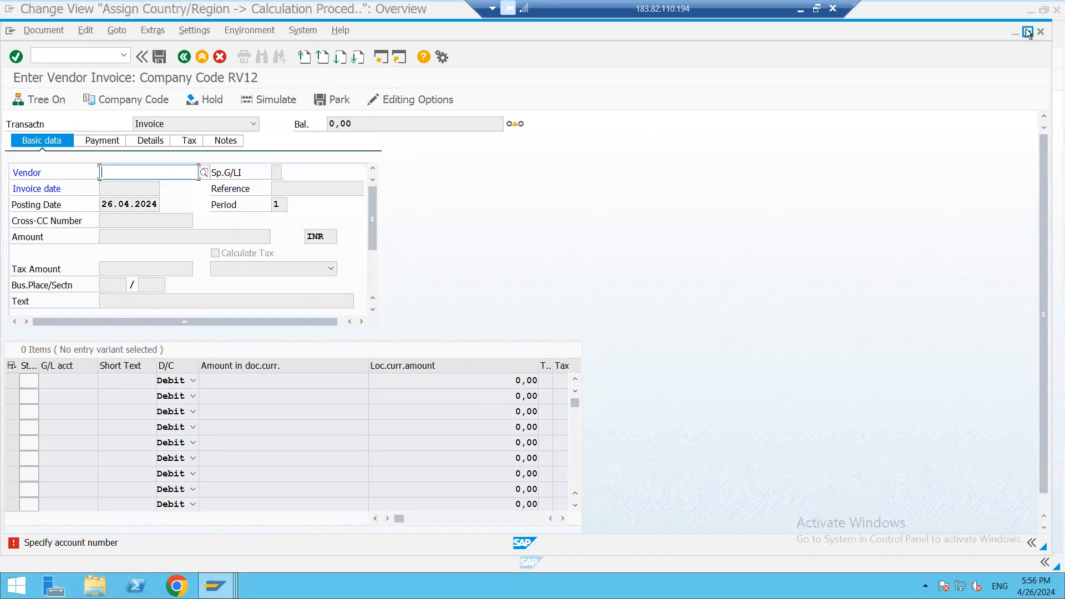
pyautogui.click(817, 8)
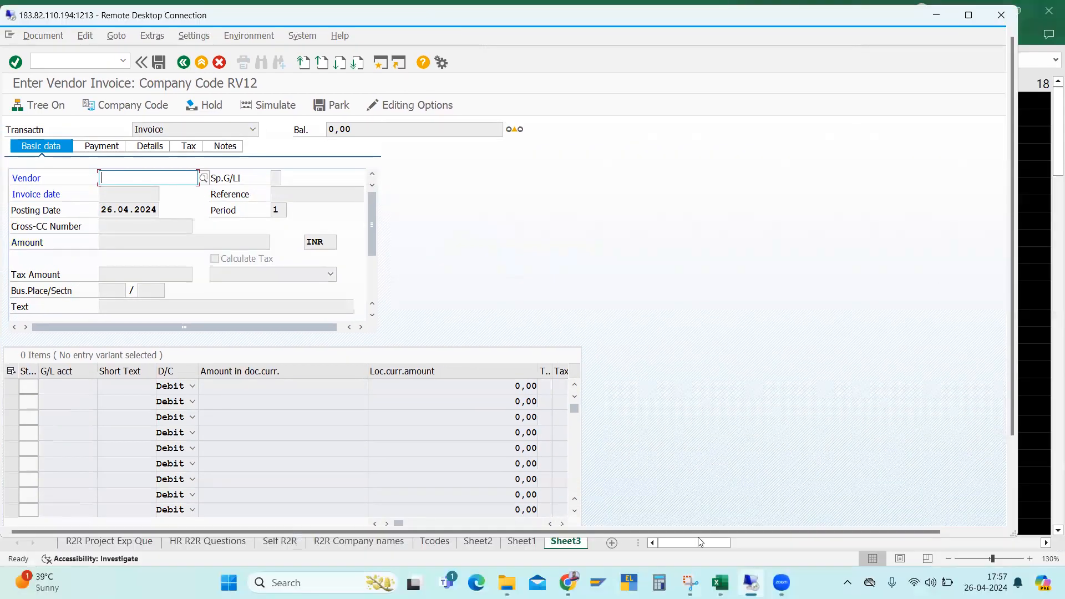
pyautogui.click(618, 512)
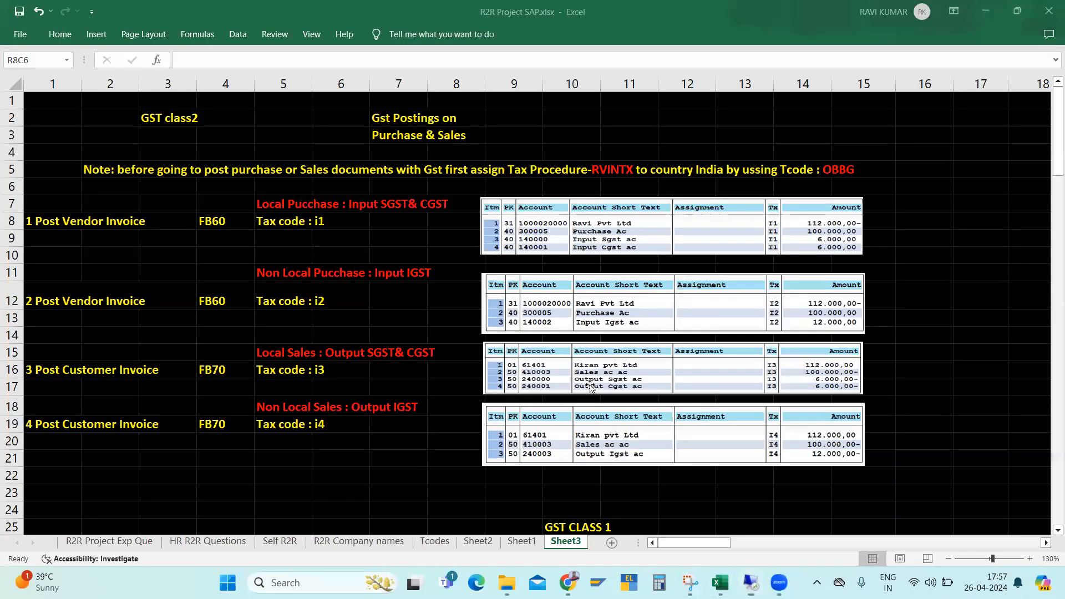
# Compare the notes on local purchase (Input SGST & CGST, tax code i1) with non-local purchase (Input IGST, tax code i2).
pyautogui.click(38, 242)
pyautogui.click(48, 275)
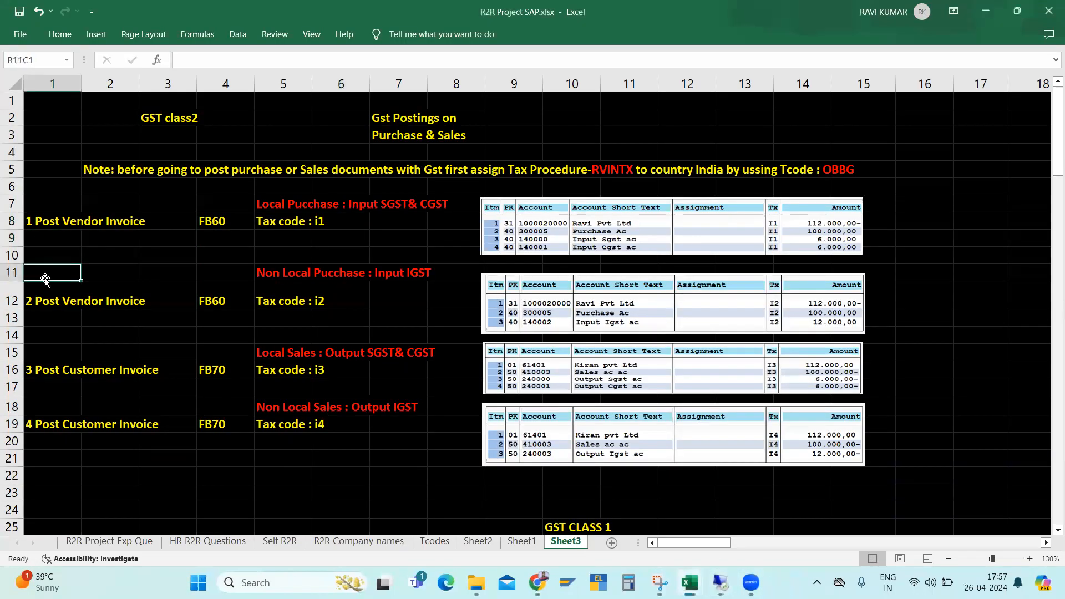
pyautogui.click(281, 276)
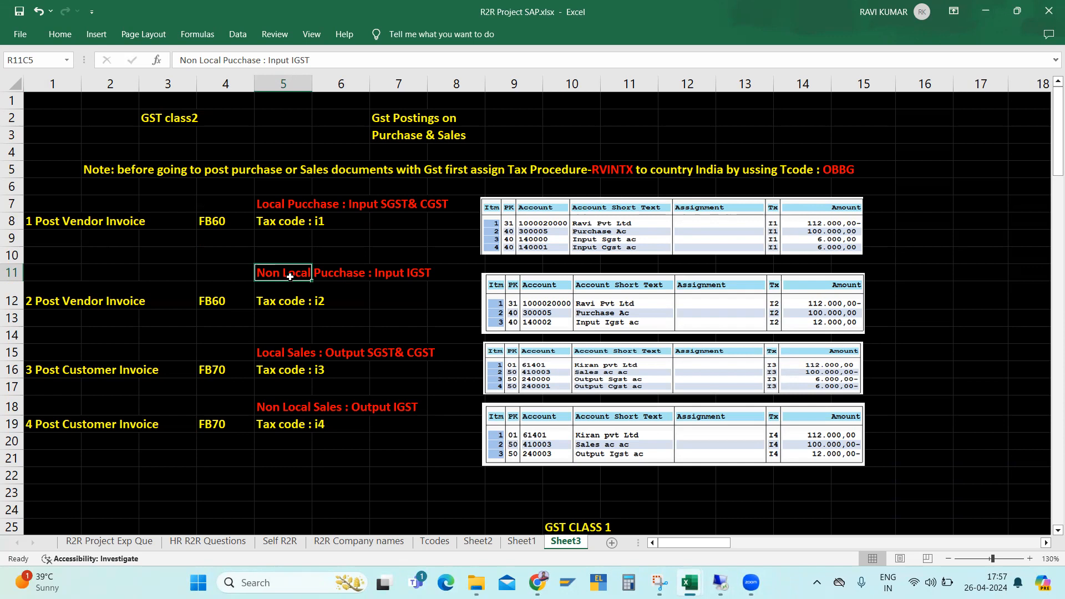
pyautogui.click(299, 204)
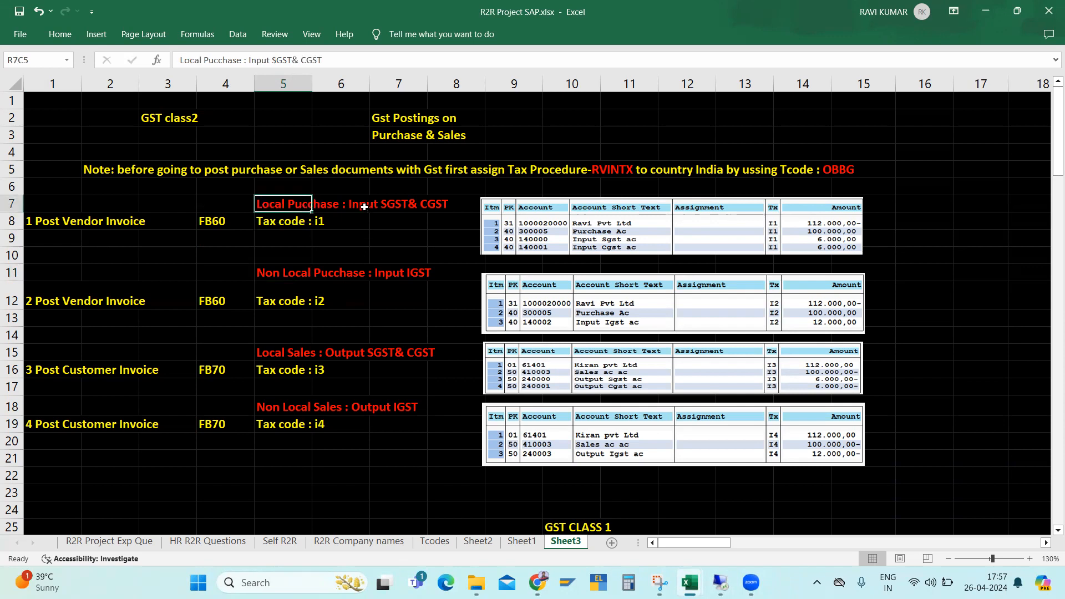
pyautogui.click(558, 229)
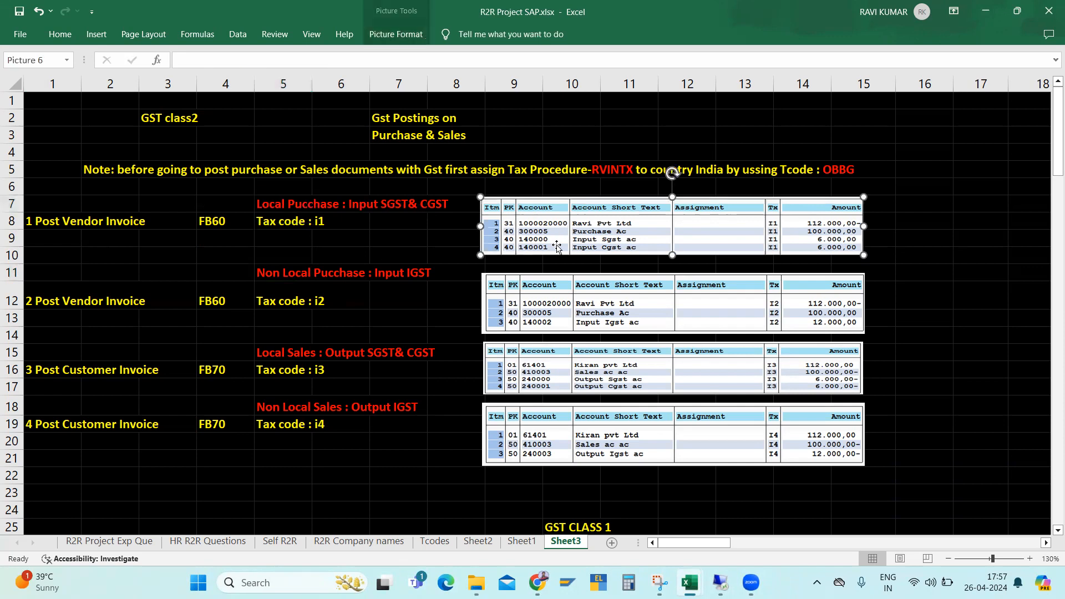
pyautogui.click(634, 302)
pyautogui.click(376, 219)
pyautogui.moveTo(53, 204); pyautogui.dragTo(639, 257)
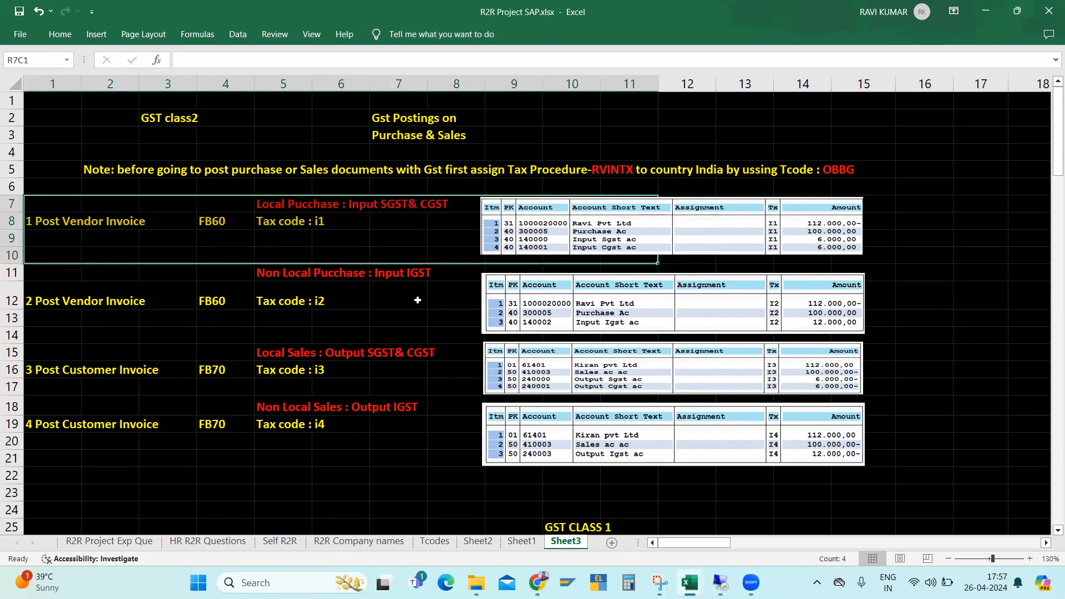
pyautogui.click(603, 279)
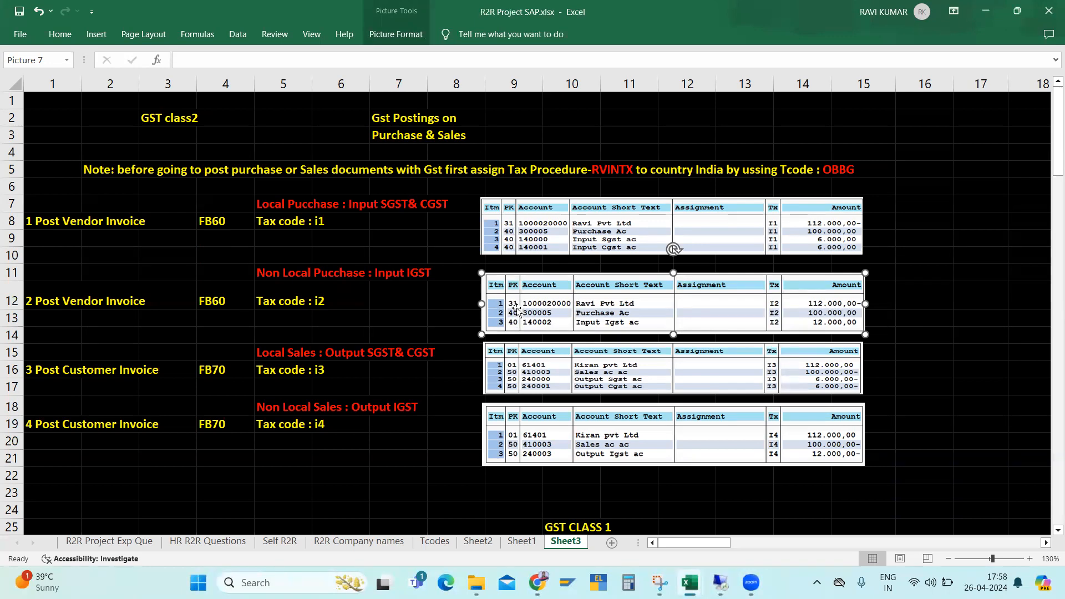
pyautogui.click(96, 316)
pyautogui.click(53, 323)
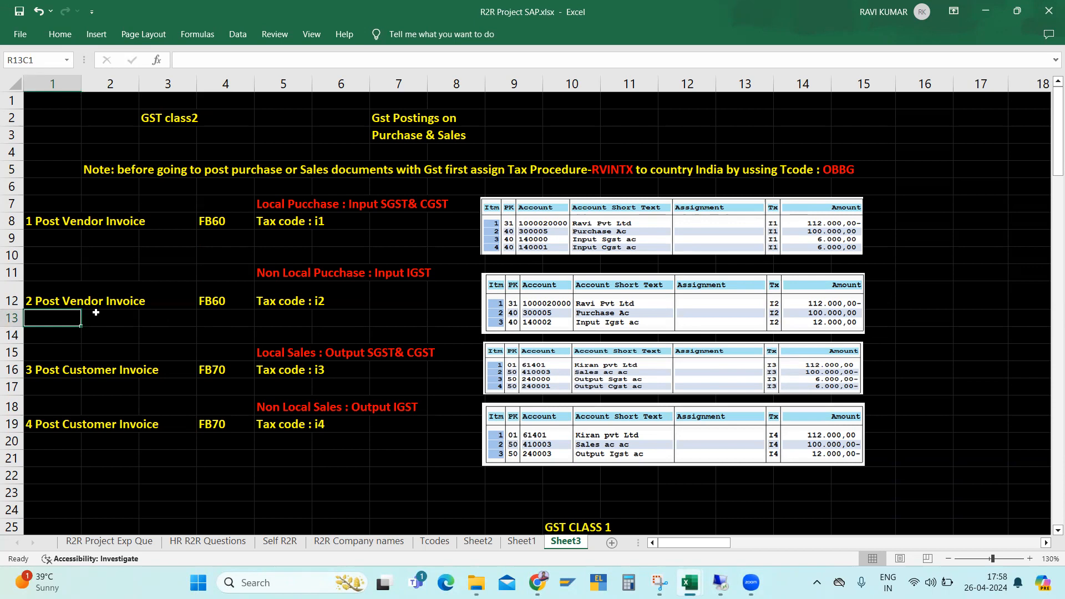
# Switch back to the SAP remote desktop session with the vendor invoice entry.
pyautogui.hotkey('alt', 'Tab')
pyautogui.hotkey('alt', 'Tab')
pyautogui.hotkey('alt', 'Tab')
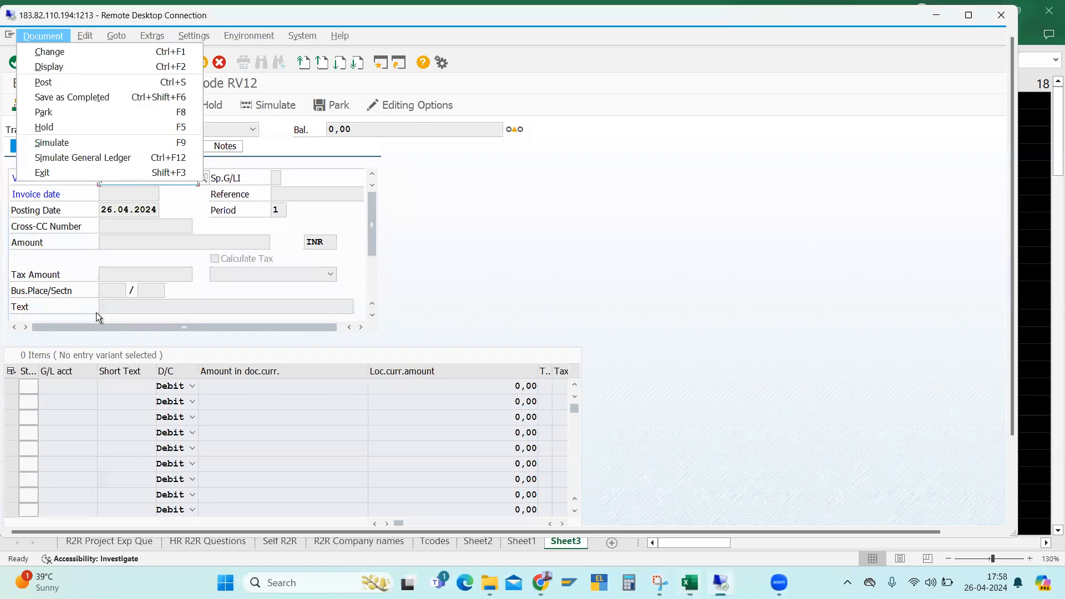
# Enter the vendor number for Ravi Pvt Ltd and set the invoice date to 26.04.2024.
pyautogui.click(458, 243)
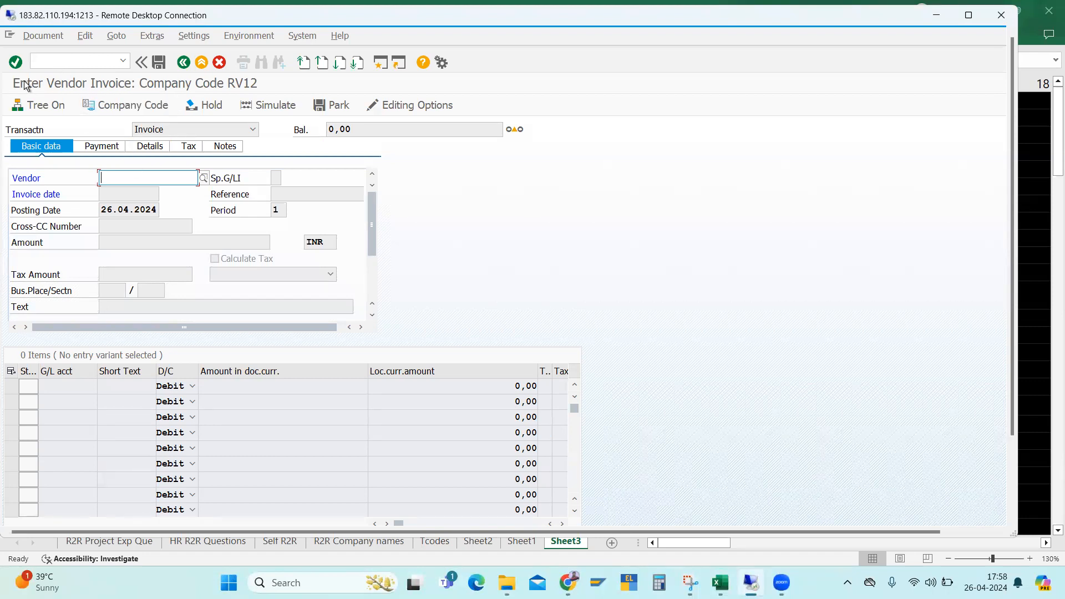
pyautogui.click(78, 62)
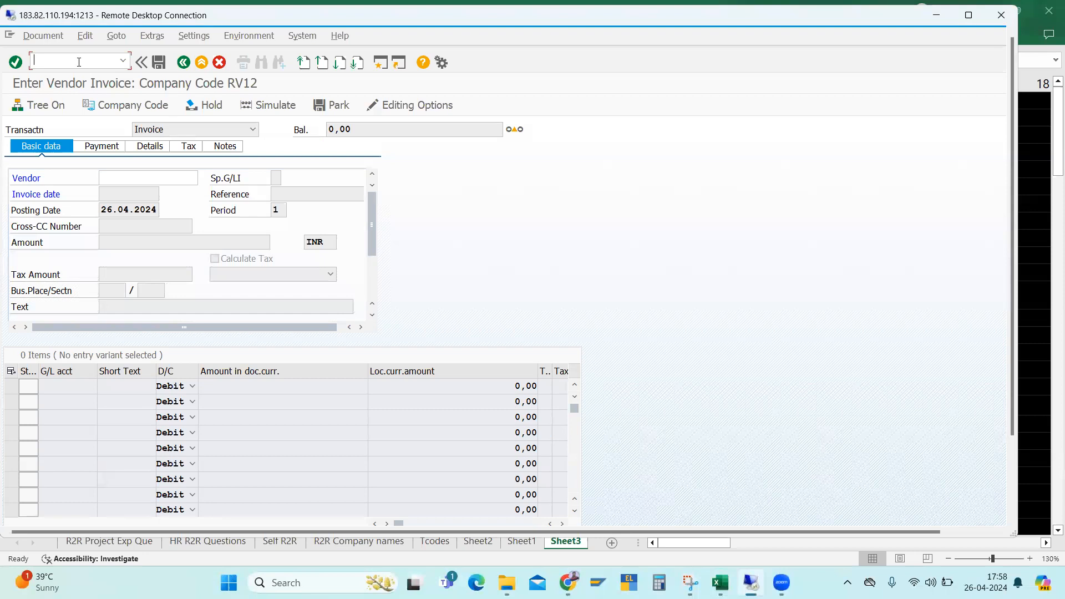
pyautogui.click(126, 180)
pyautogui.click(130, 191)
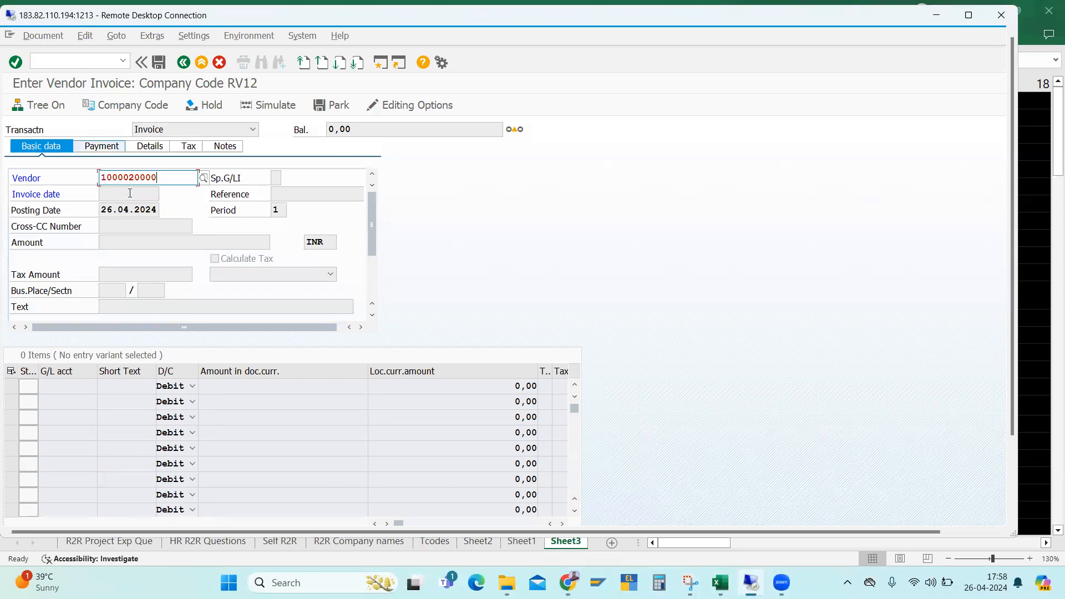
pyautogui.click(129, 192)
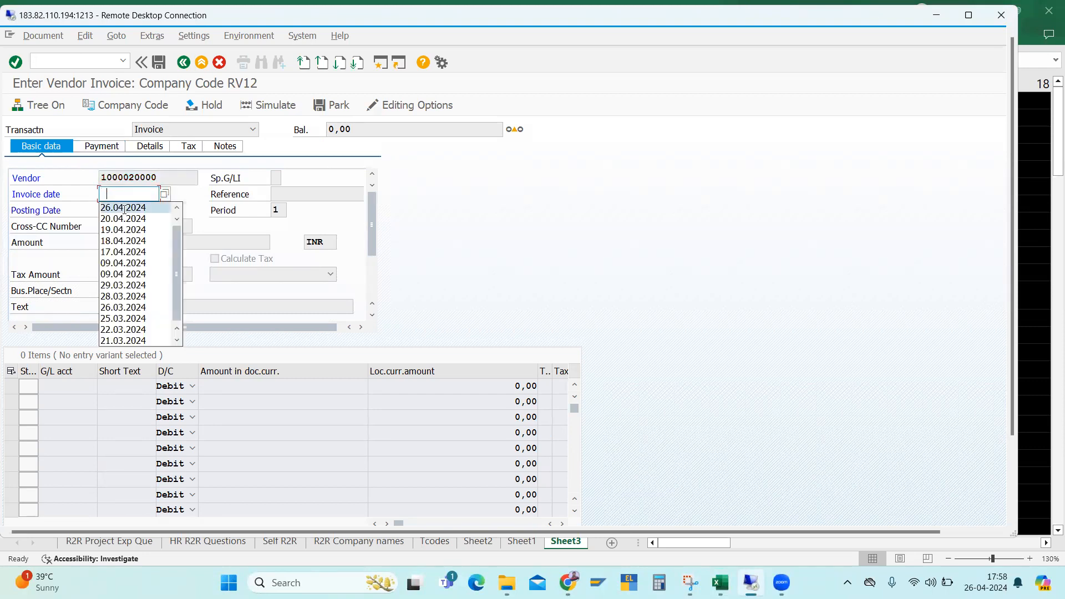
pyautogui.click(125, 209)
pyautogui.press('Return')
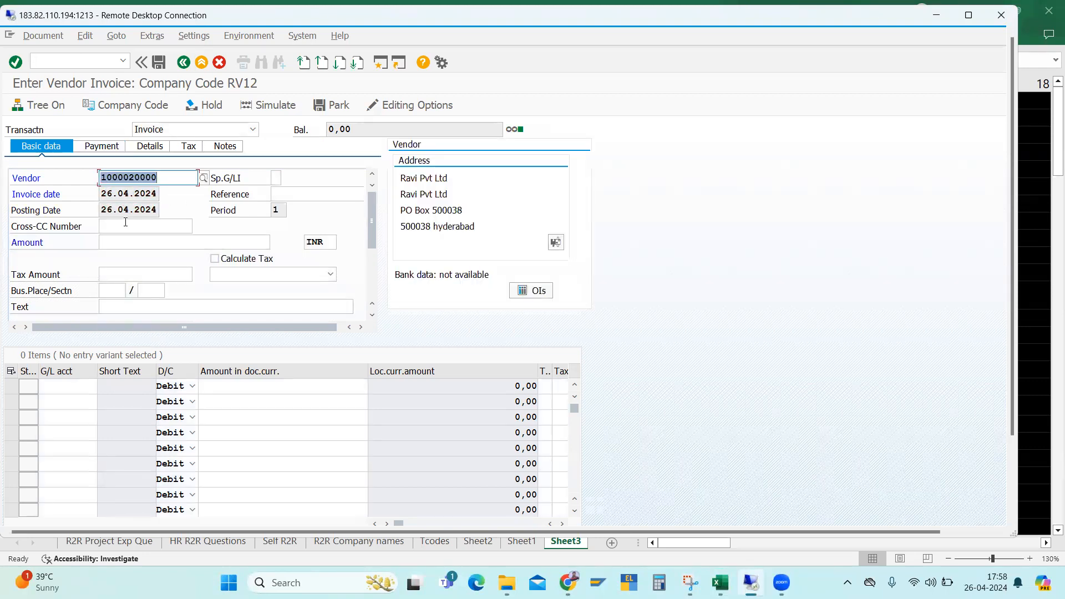
# Fill the first line item with G/L account 300005 as a debit of 100000.
pyautogui.click(66, 387)
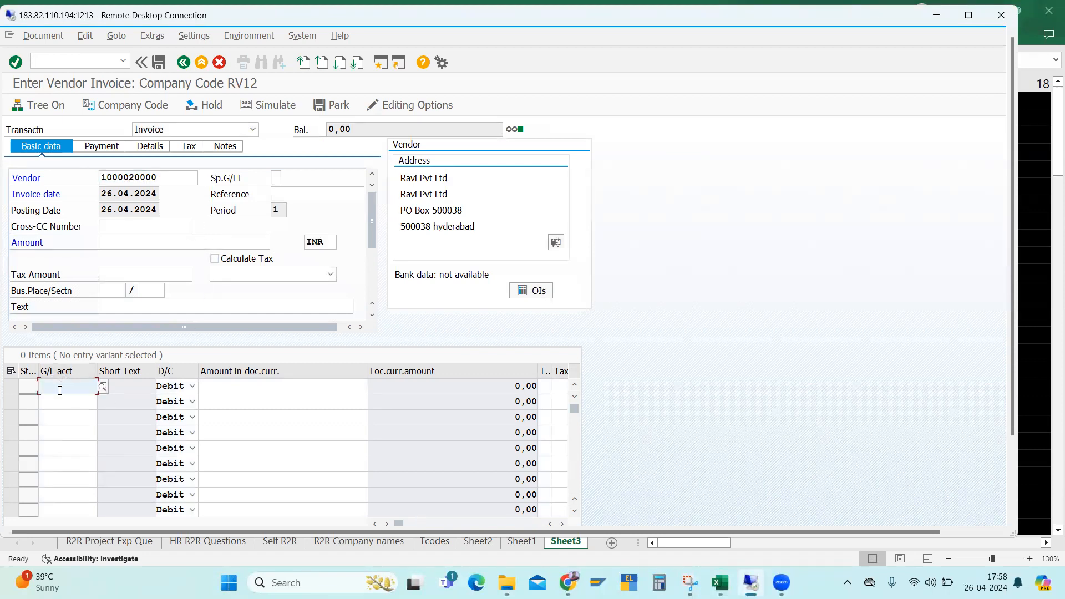
pyautogui.click(61, 391)
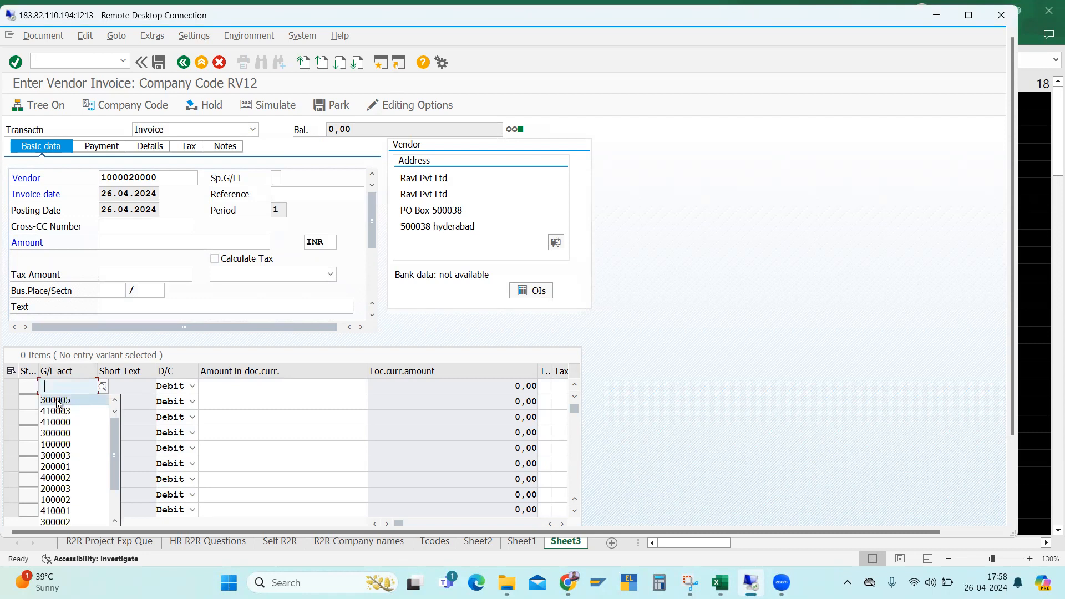
pyautogui.click(55, 401)
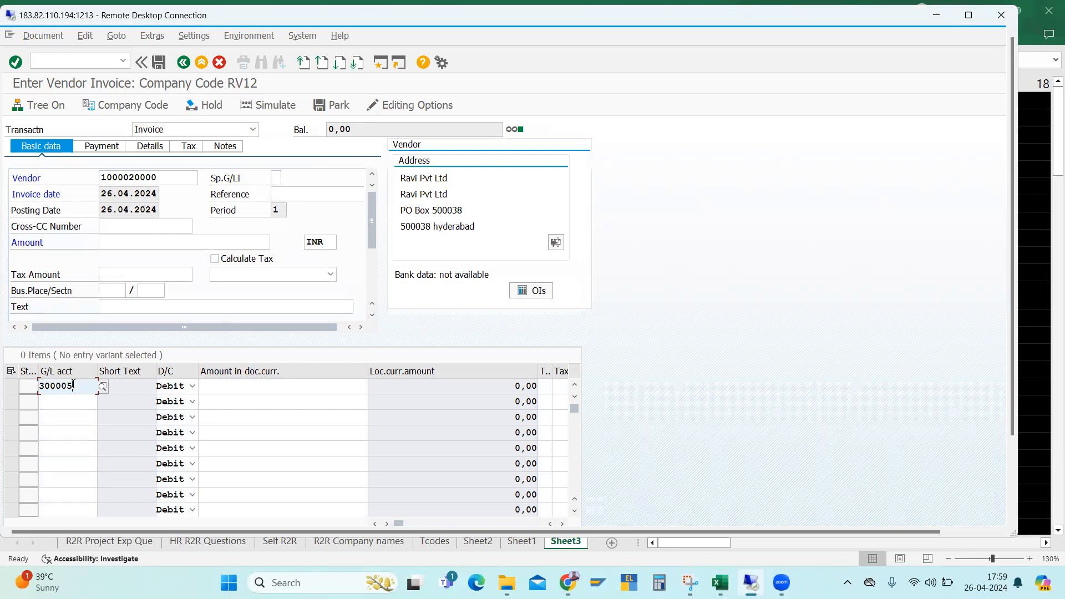
pyautogui.click(174, 386)
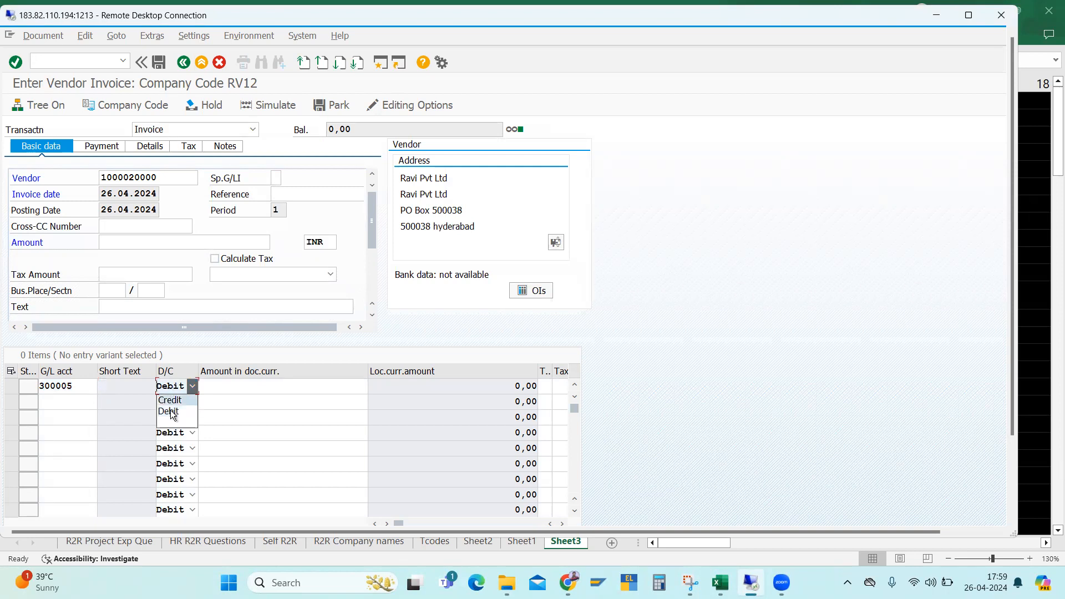
pyautogui.click(174, 412)
pyautogui.click(240, 387)
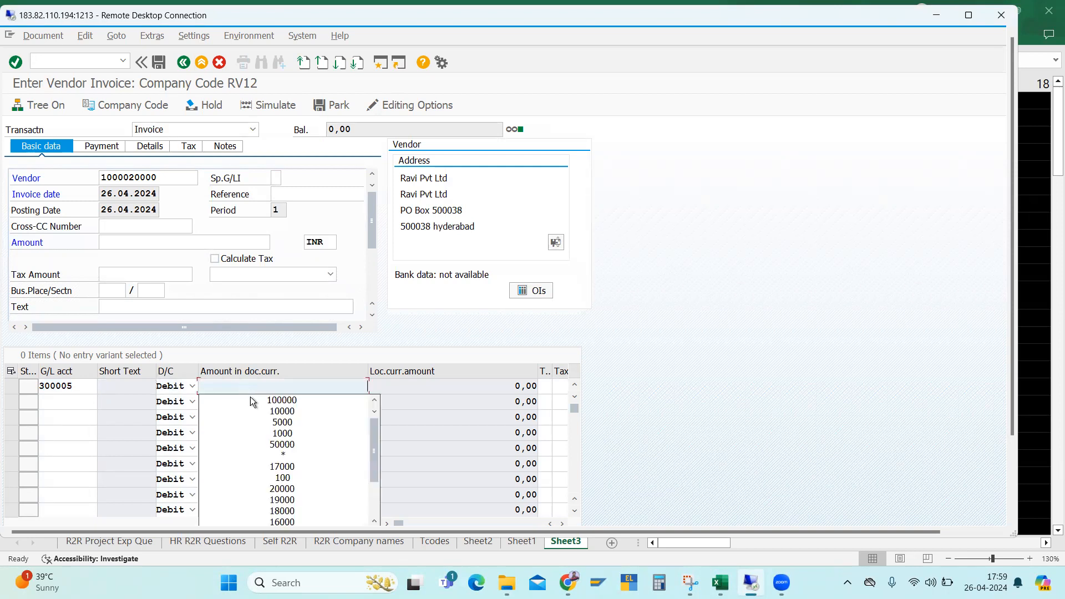
pyautogui.click(251, 401)
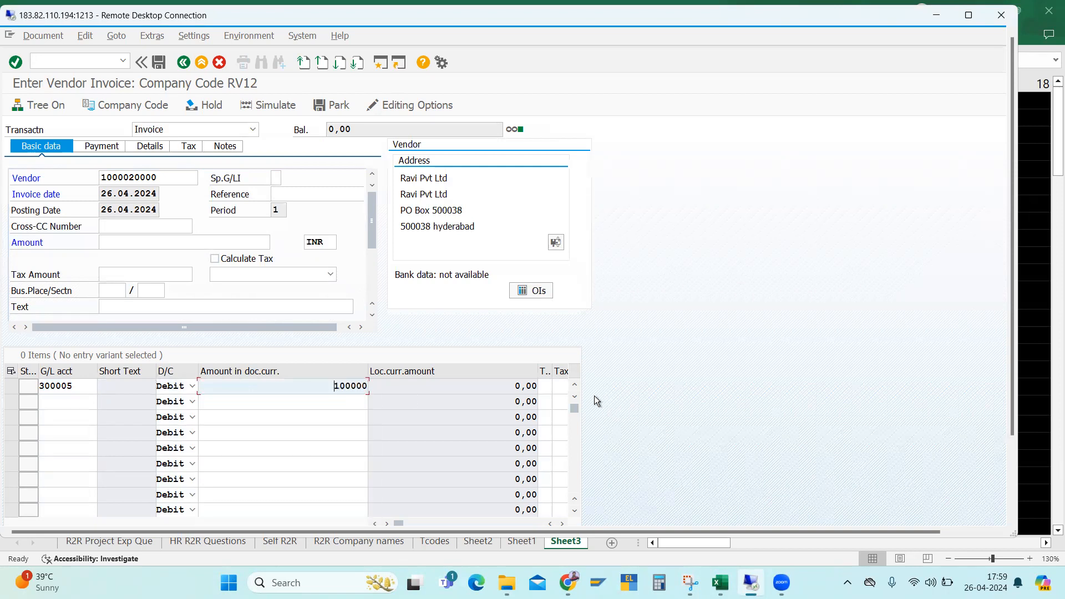
# Assign tax code I2 (RV12 Input IGST) to the purchase line item from the list of tax codes.
pyautogui.click(548, 387)
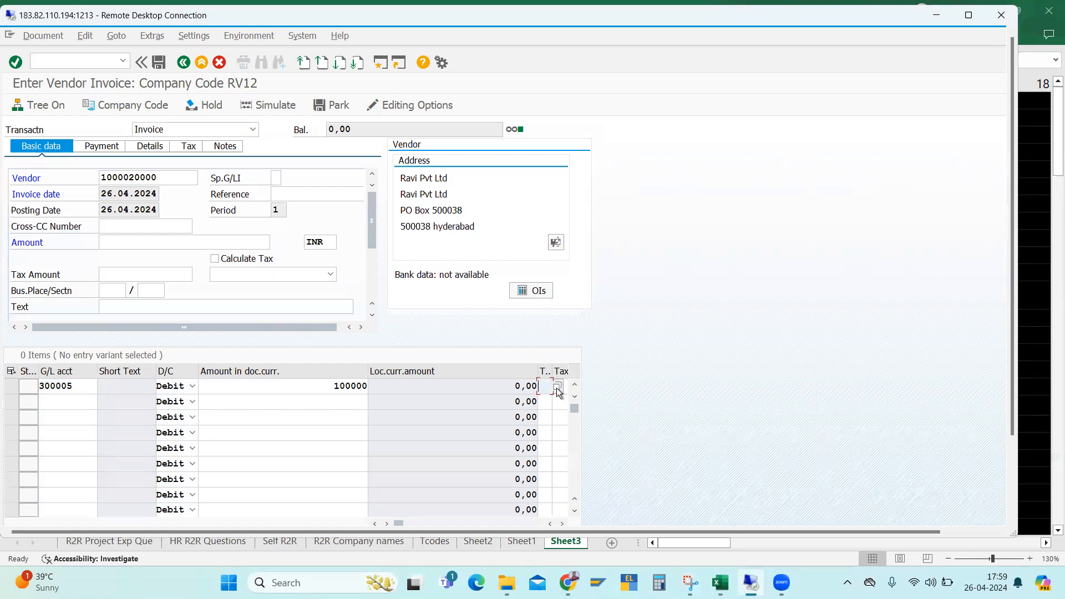
pyautogui.click(558, 388)
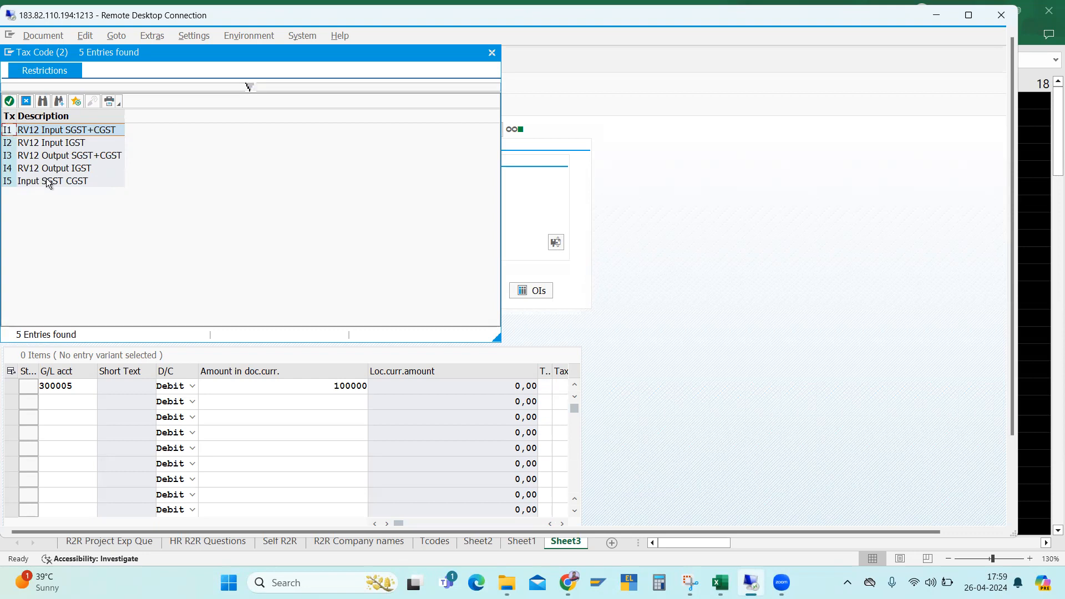
pyautogui.click(8, 145)
pyautogui.doubleClick(8, 145)
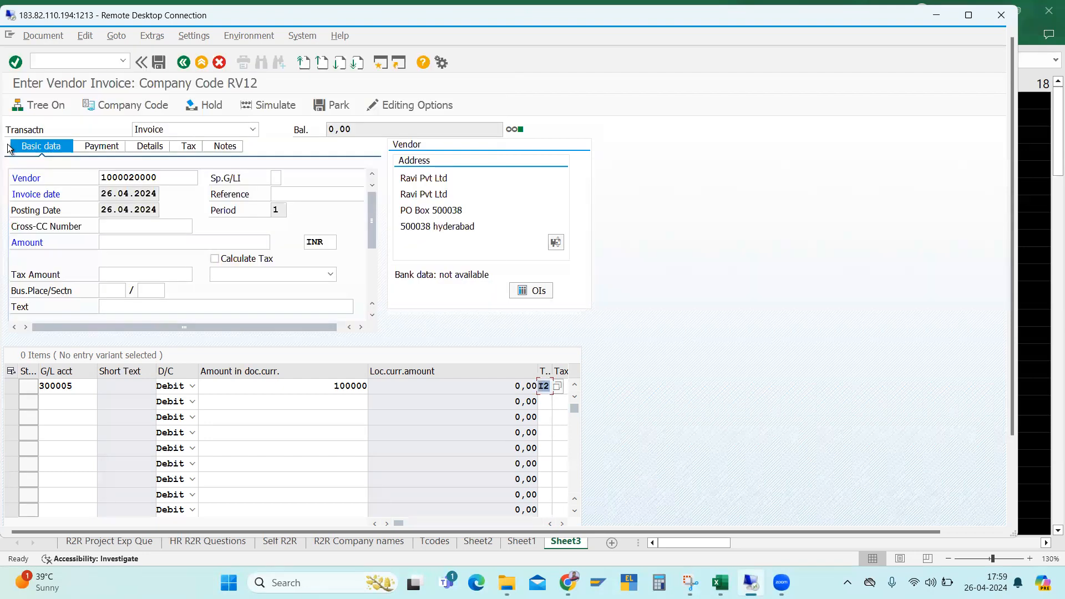
# Assign cost center RVFC to the purchase line item and confirm the entry.
pyautogui.click(563, 523)
pyautogui.click(564, 524)
pyautogui.click(564, 524)
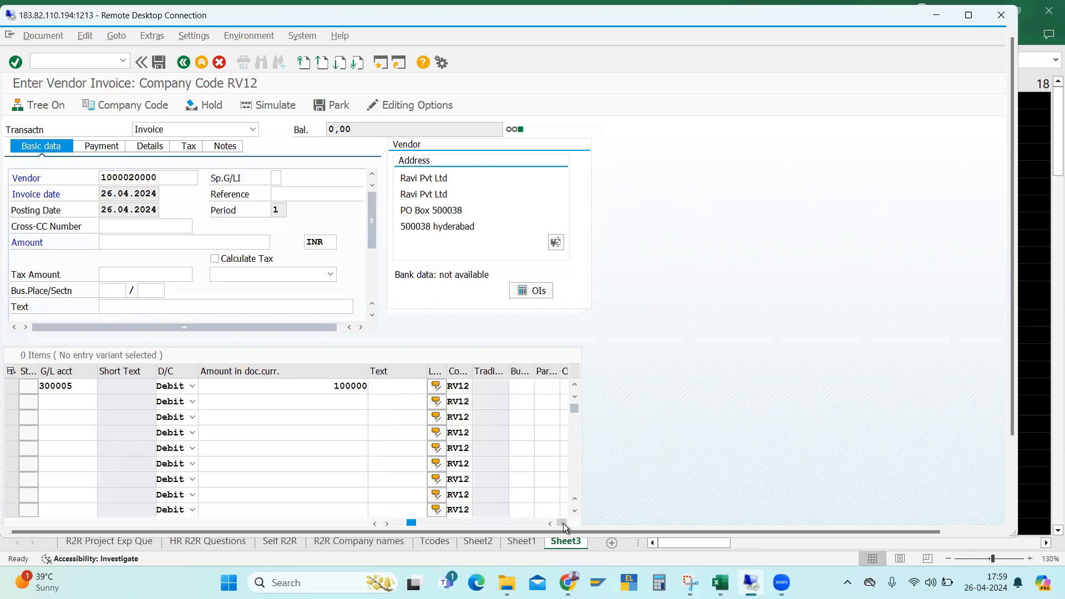
pyautogui.click(564, 524)
pyautogui.click(499, 390)
pyautogui.click(498, 399)
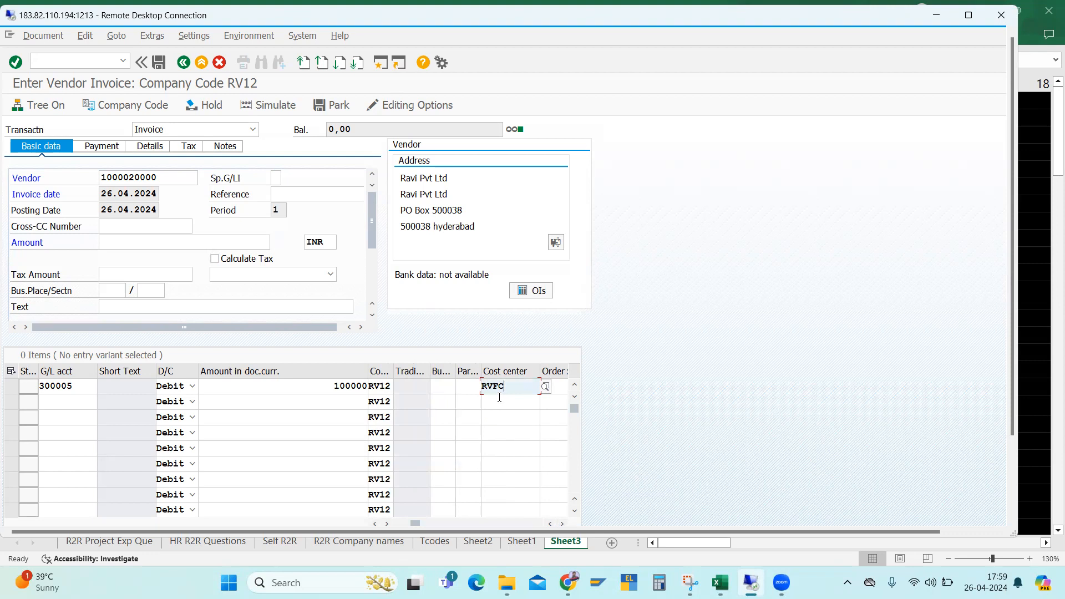
pyautogui.press('Return')
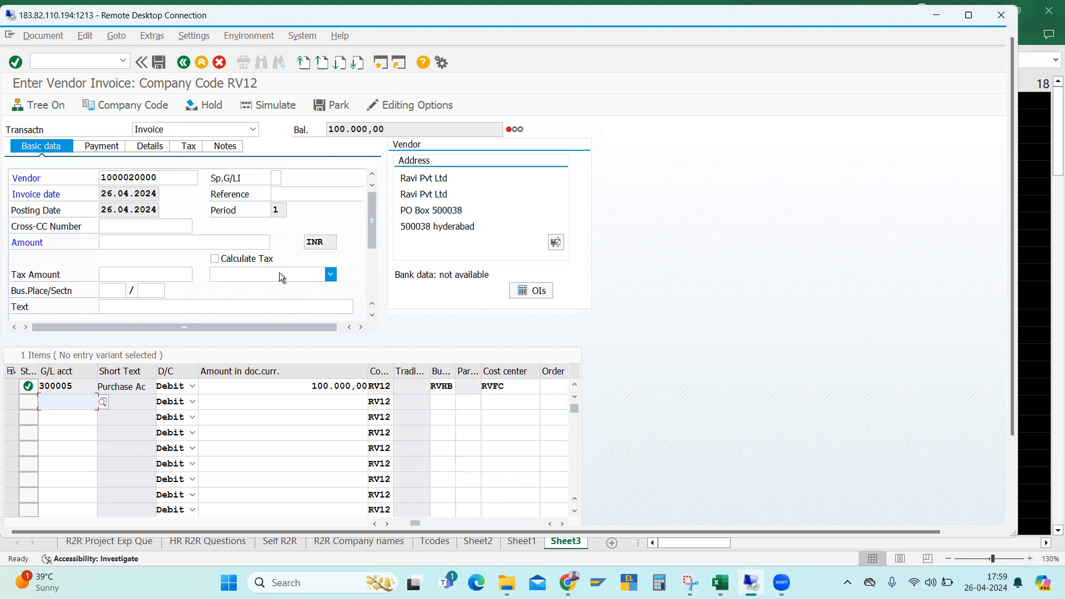
# Set the invoice header's tax code to I2 (RV12 Input IGST) and turn on Calculate Tax.
pyautogui.click(244, 278)
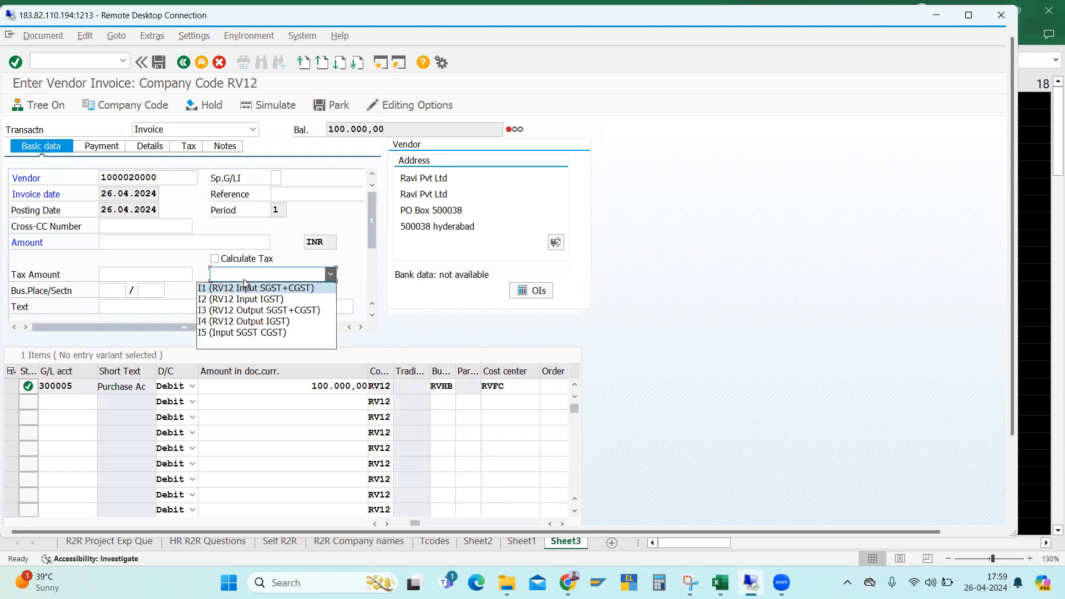
pyautogui.click(215, 301)
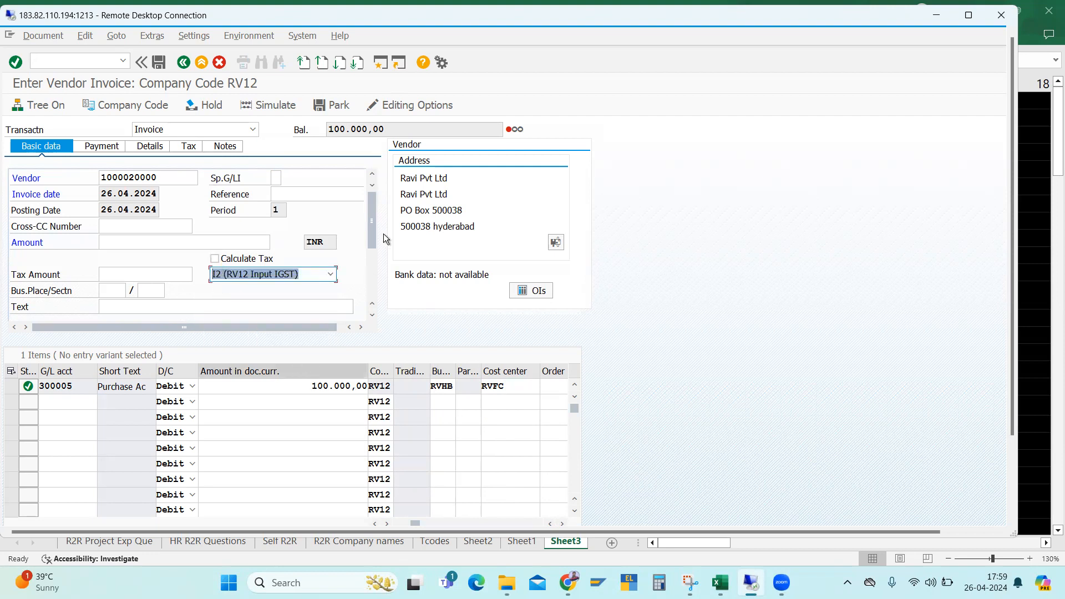
pyautogui.moveTo(313, 385); pyautogui.dragTo(363, 386)
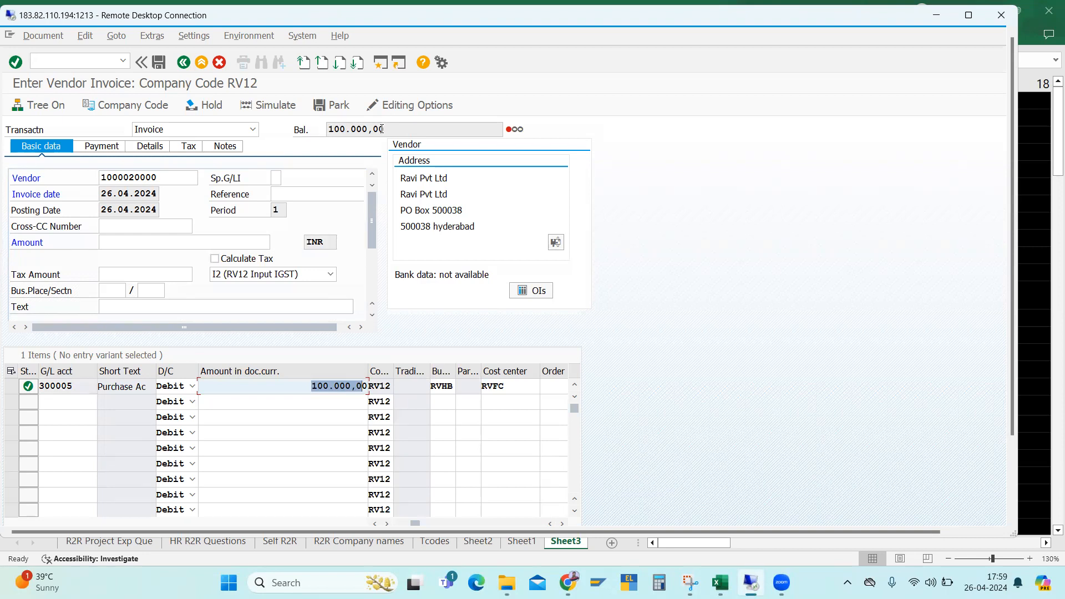
pyautogui.click(146, 244)
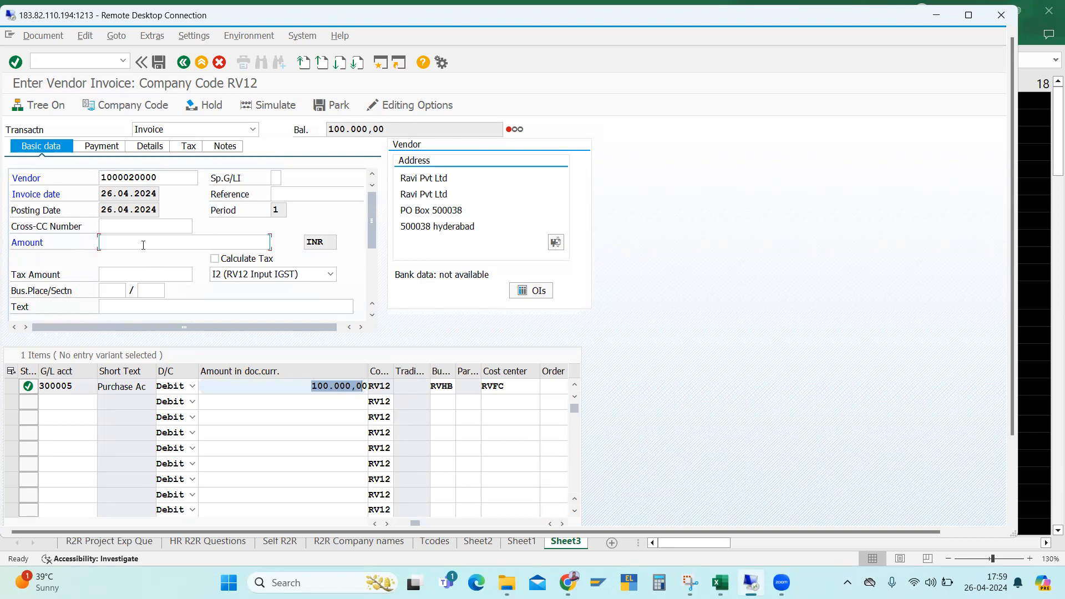
pyautogui.click(213, 260)
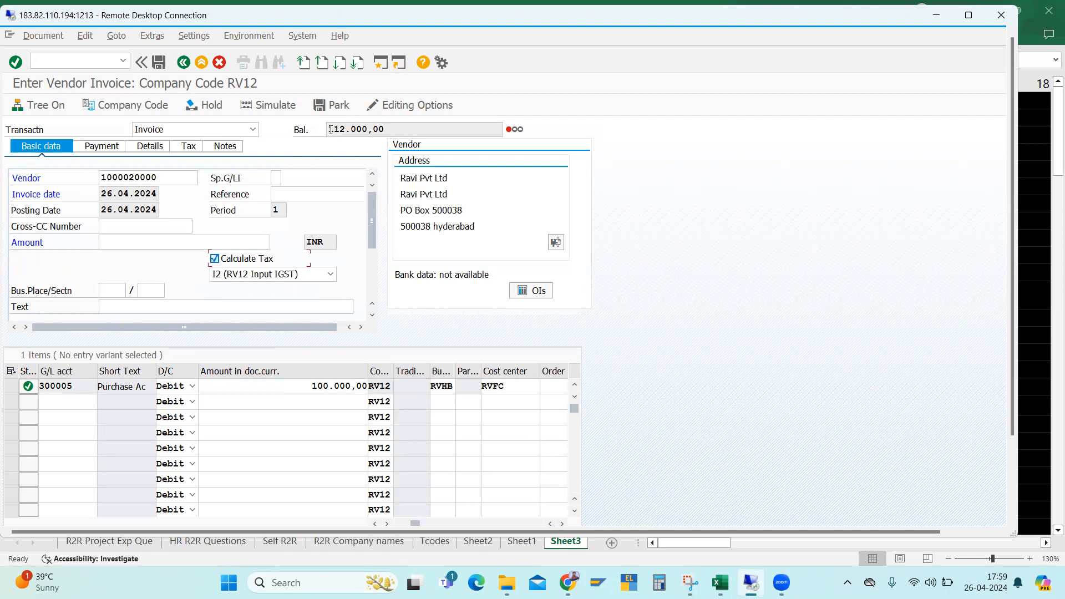
# Enter 112.000,00 INR as the vendor invoice's total amount.
pyautogui.click(181, 243)
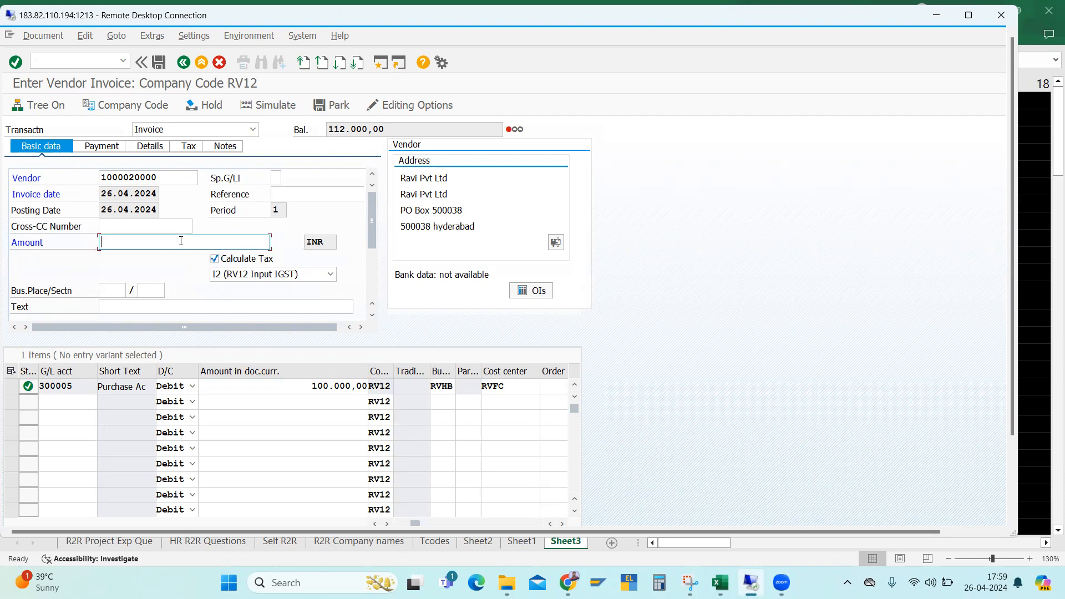
pyautogui.click(142, 255)
pyautogui.press('Return')
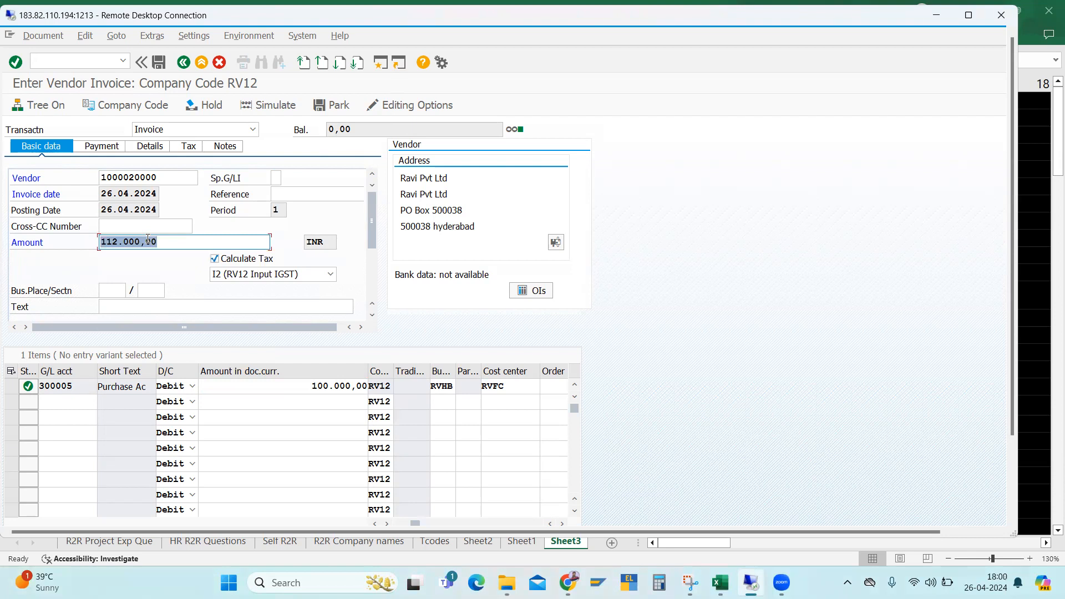
# Simulate the vendor invoice in the maximized remote desktop window to open its document overview.
pyautogui.click(274, 105)
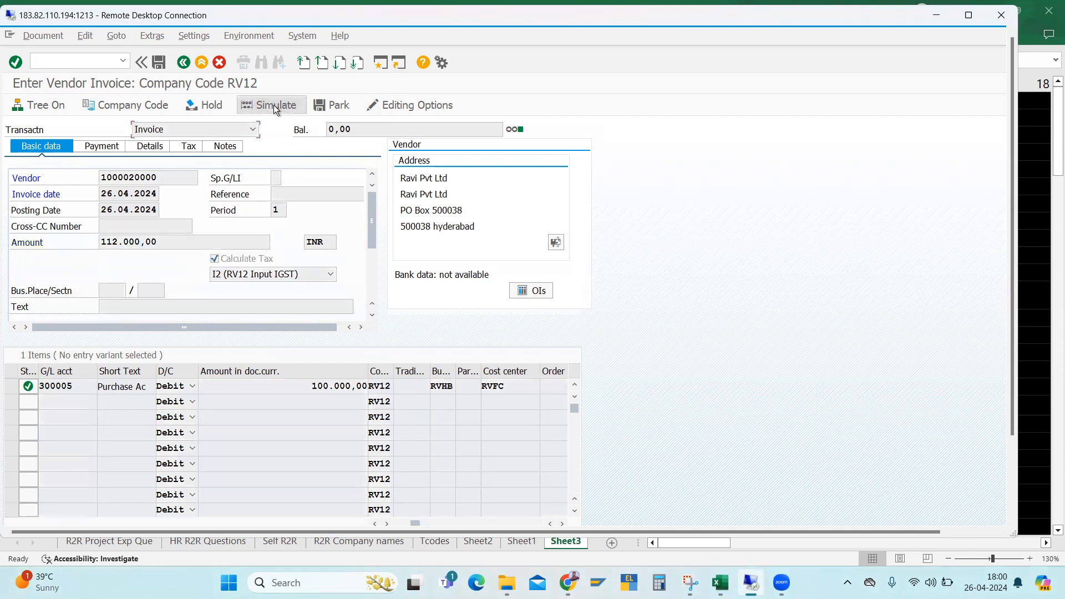
pyautogui.click(968, 17)
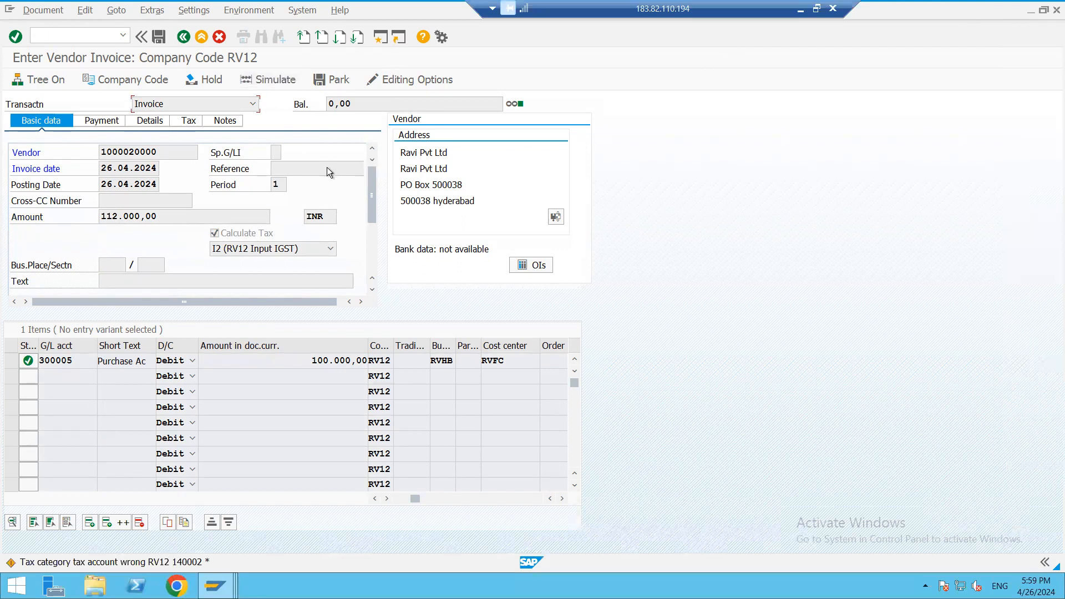
pyautogui.press('Return')
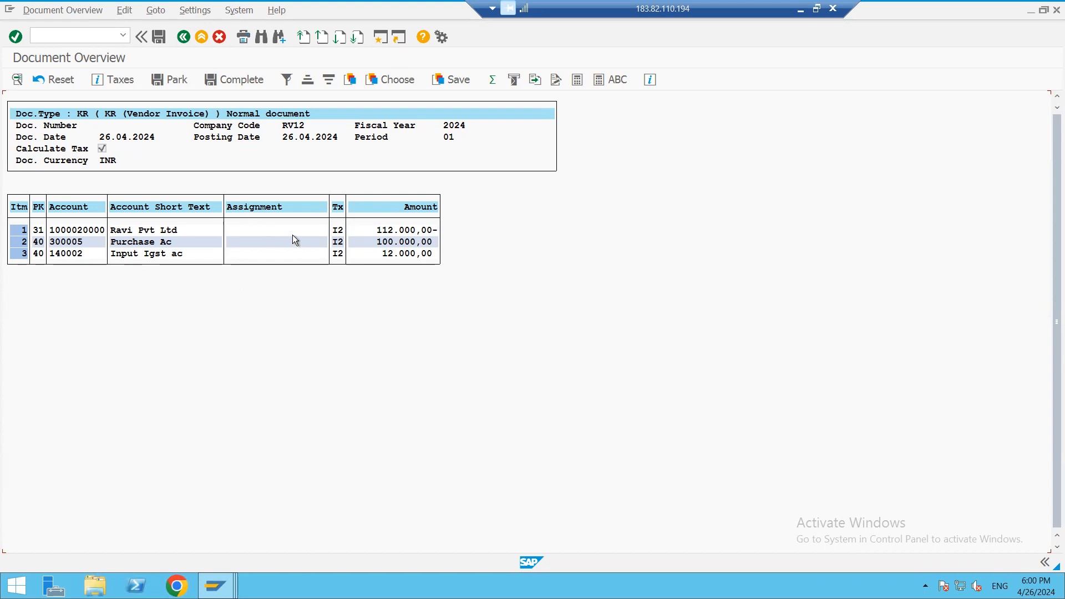
# Review the Purchase and Input IGST lines in the document overview and post the vendor invoice.
pyautogui.click(129, 243)
pyautogui.click(339, 243)
pyautogui.click(142, 255)
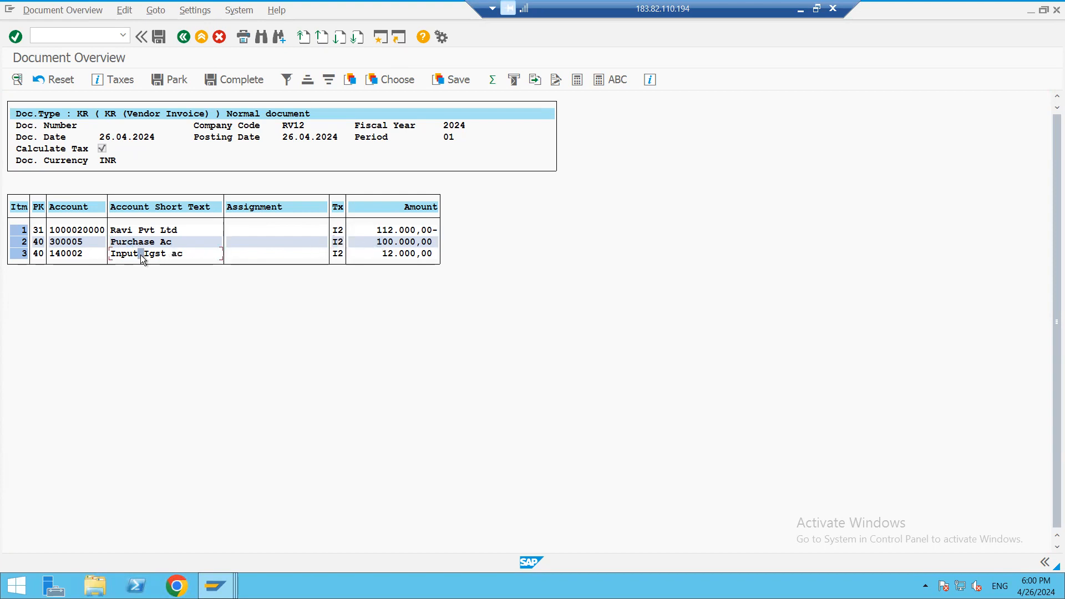
pyautogui.click(382, 255)
pyautogui.click(161, 36)
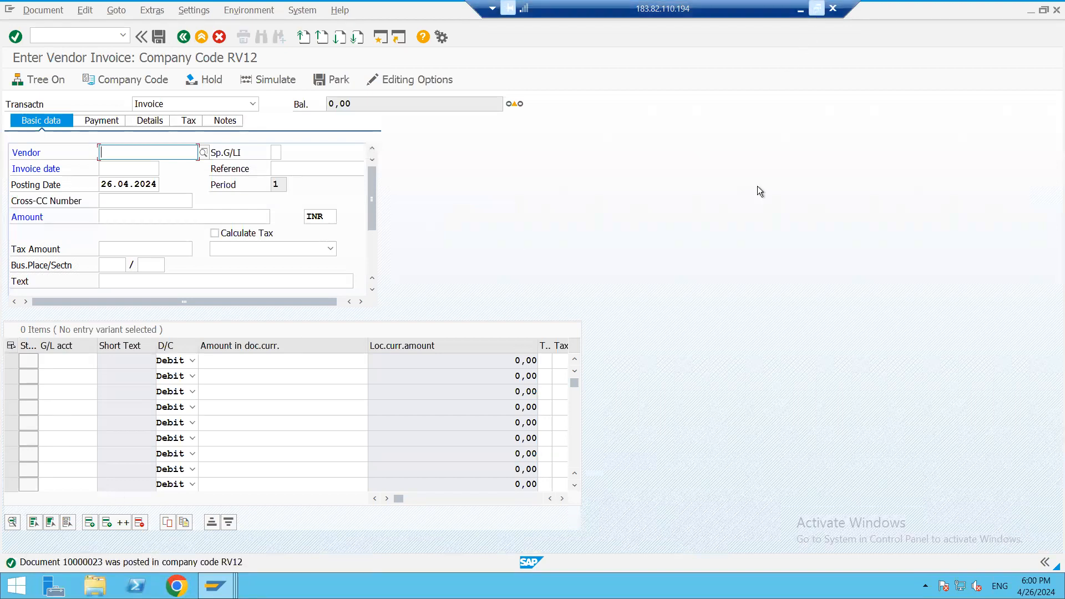
# Restore the remote desktop window to its smaller size and switch to the R2R Project SAP.xlsx notes in Excel.
pyautogui.click(816, 9)
pyautogui.moveTo(721, 582)
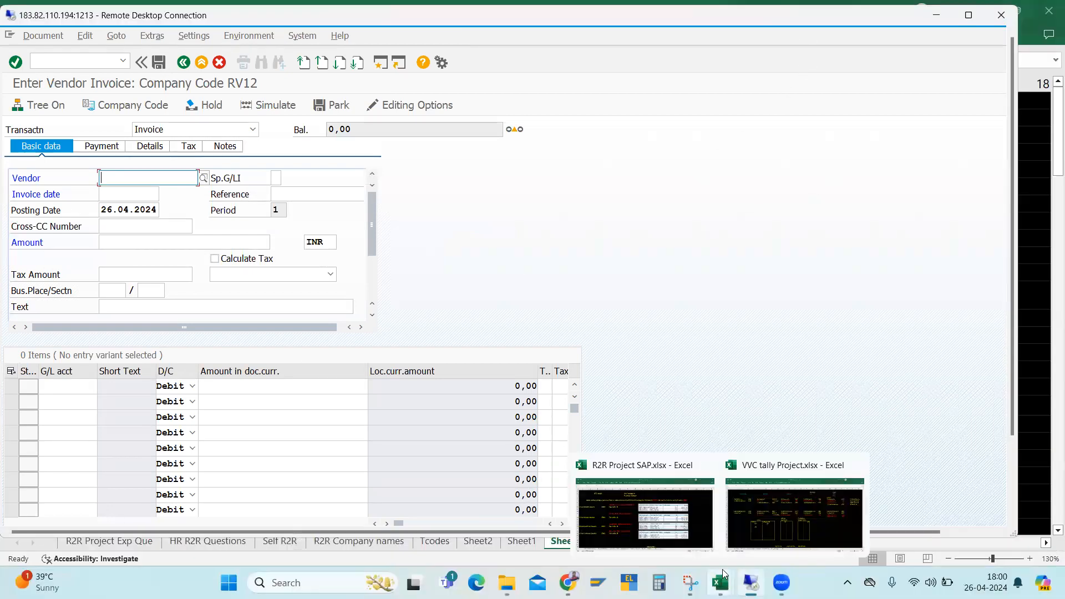
pyautogui.click(631, 516)
# Read the notes on posting the local sales customer invoice with FB70 and tax code i3.
pyautogui.click(43, 387)
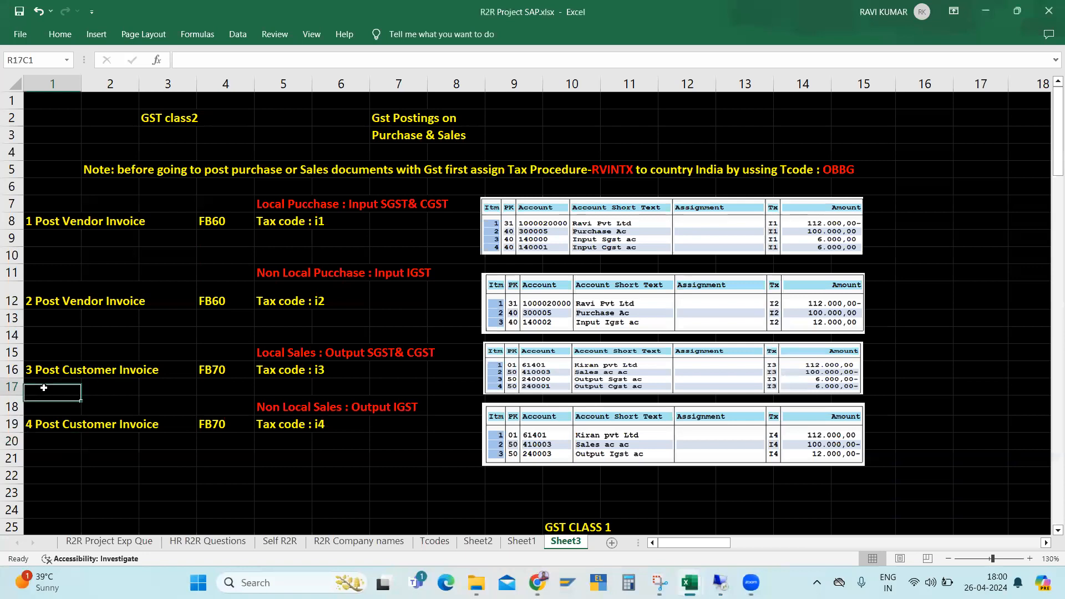
pyautogui.click(161, 337)
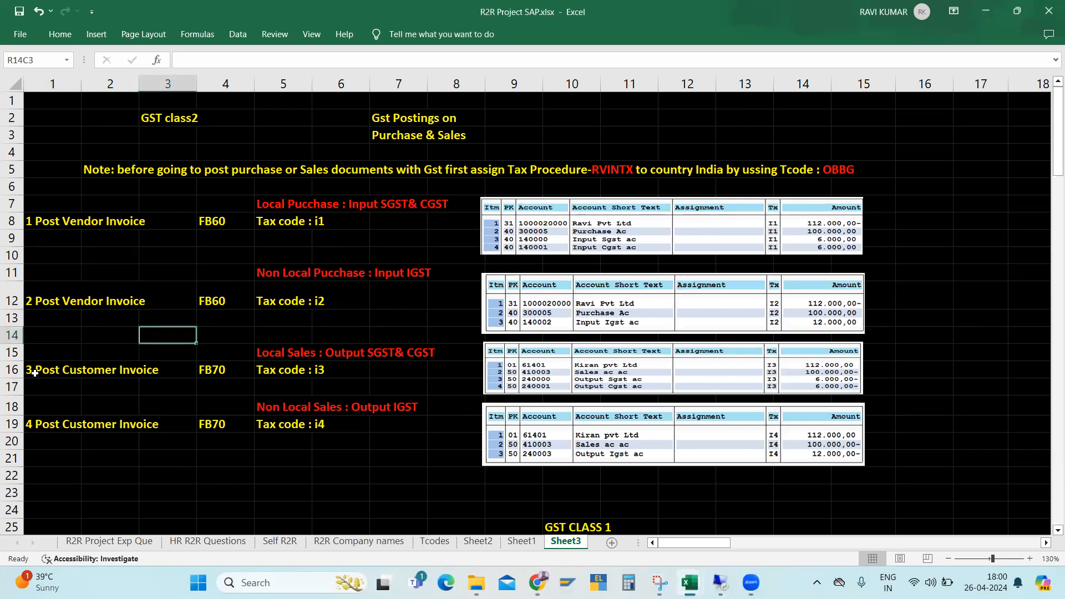
pyautogui.click(35, 373)
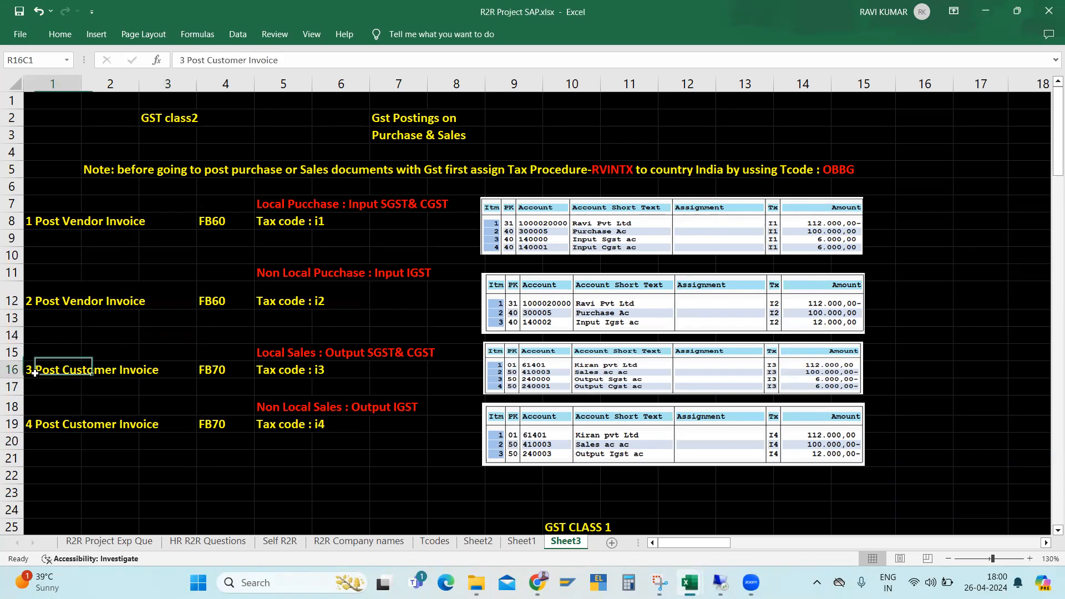
pyautogui.click(212, 371)
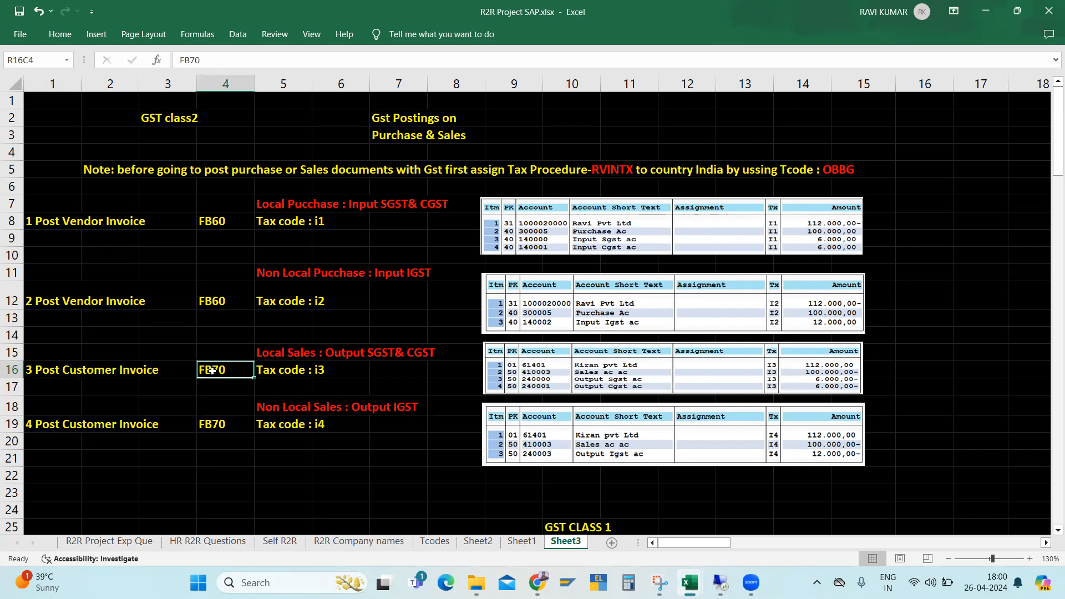
pyautogui.click(265, 374)
pyautogui.click(351, 371)
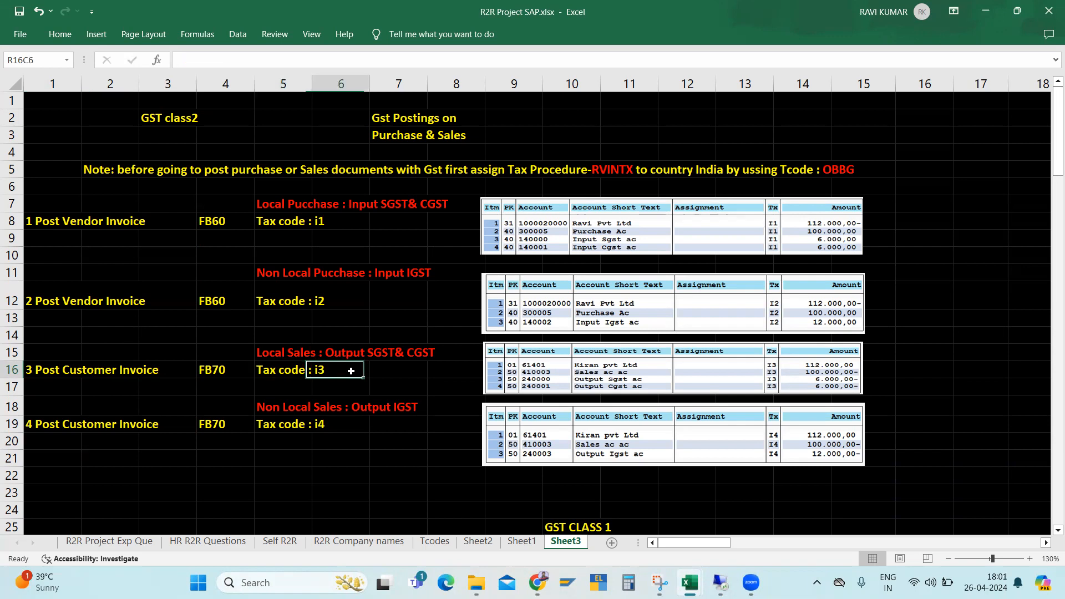
# Switch from the Excel notes to the SAP remote desktop session and open the customer invoice transaction FB70.
pyautogui.click(383, 371)
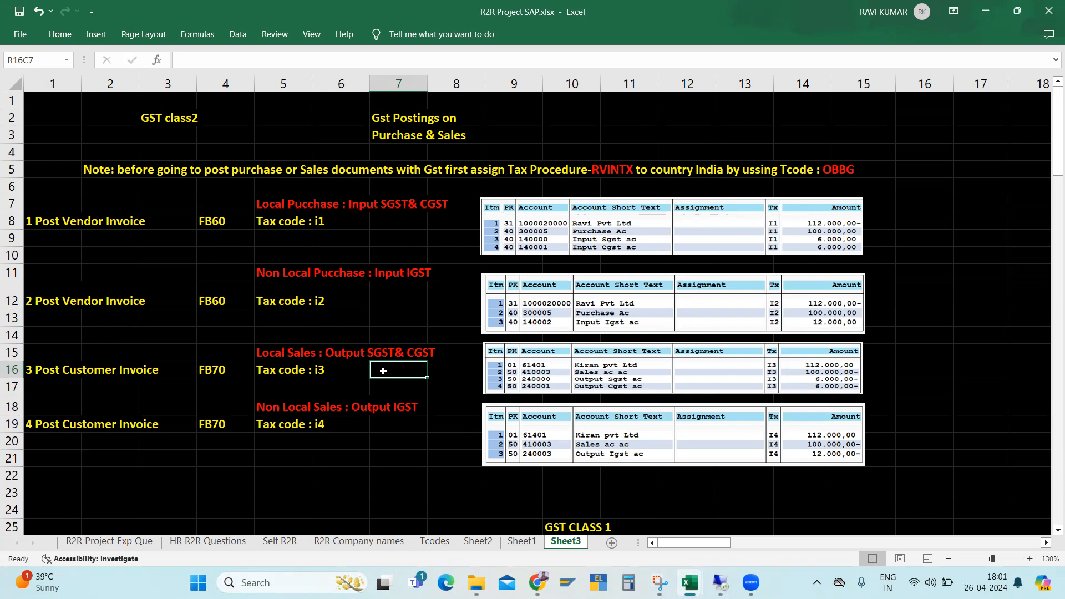
pyautogui.click(284, 443)
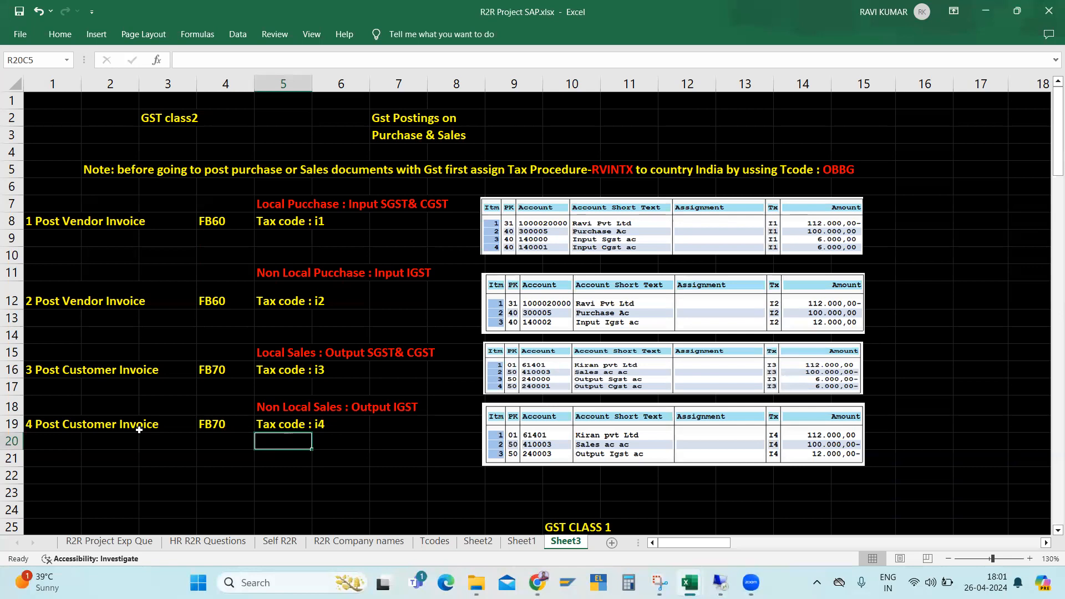
pyautogui.hotkey('alt', 'Tab')
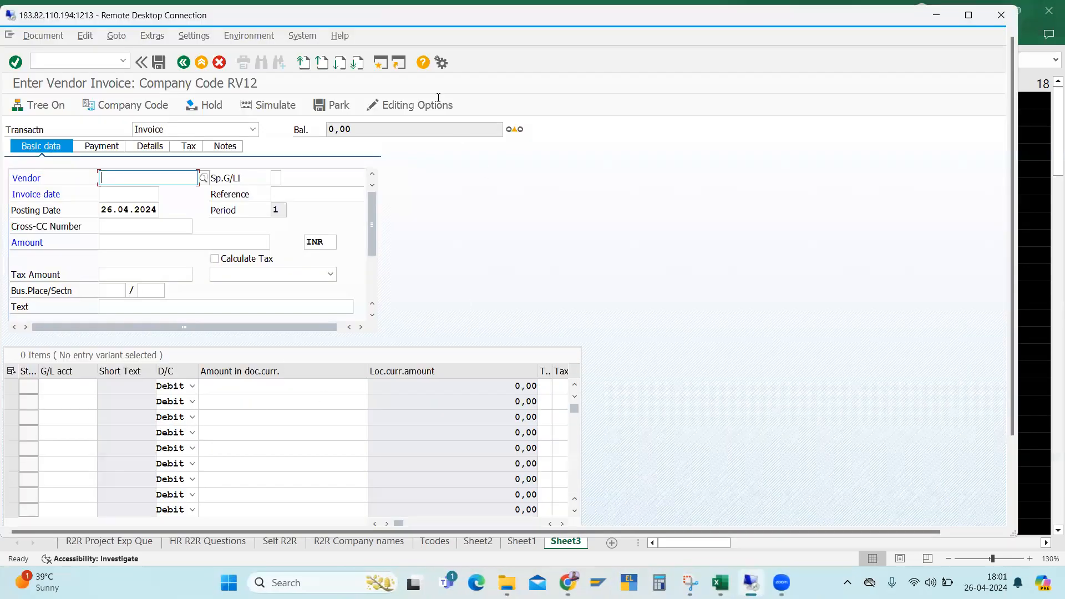
pyautogui.click(380, 64)
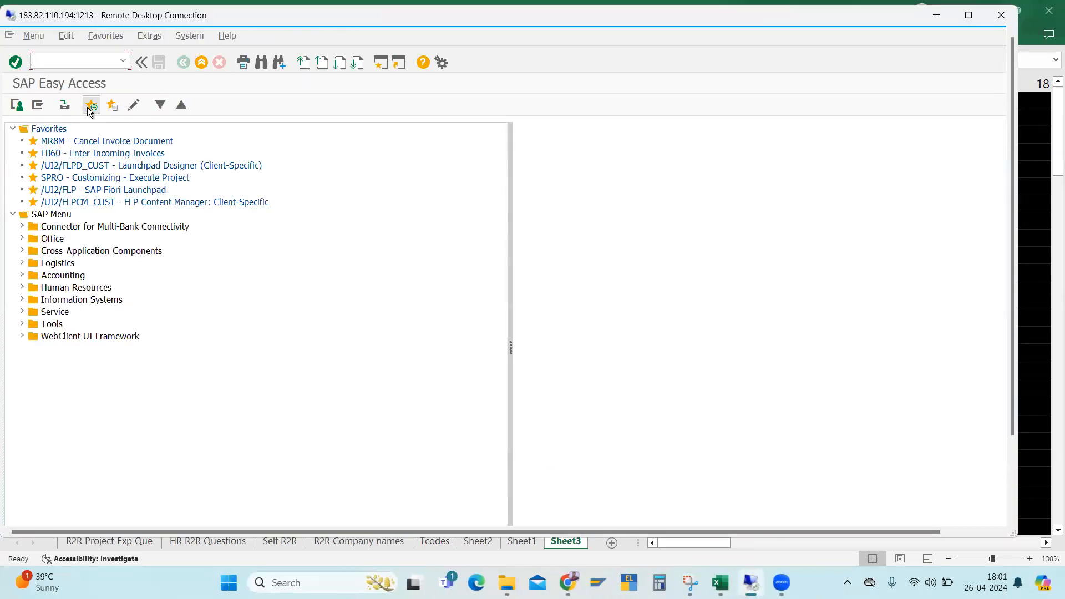
pyautogui.write('fb70')
pyautogui.press('Return')
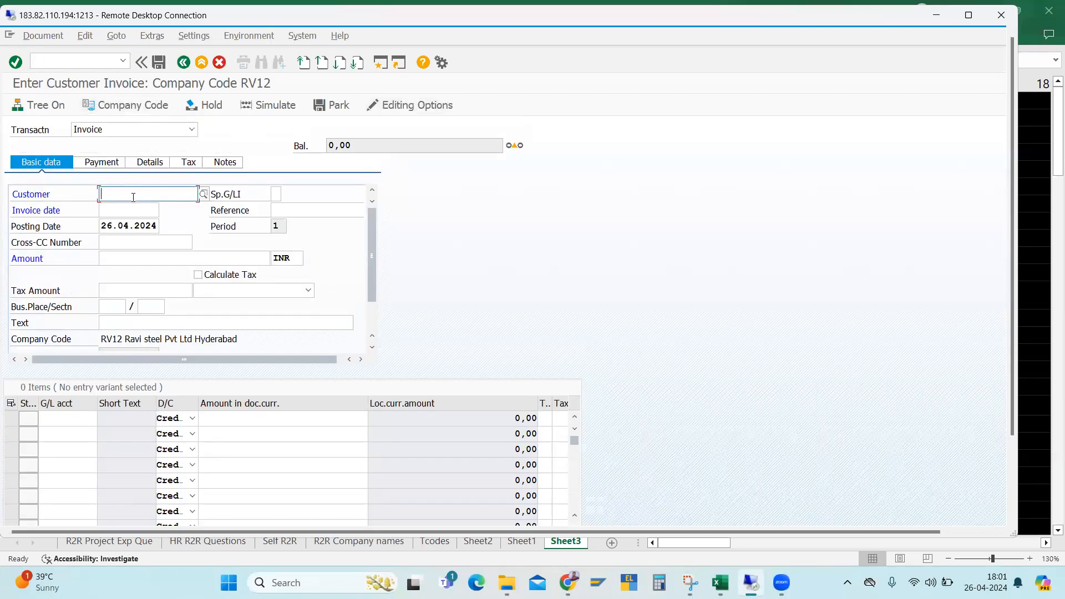
# Search the customers of company code RV12 and choose Kiran Pvt Ltd as the invoice customer.
pyautogui.click(203, 194)
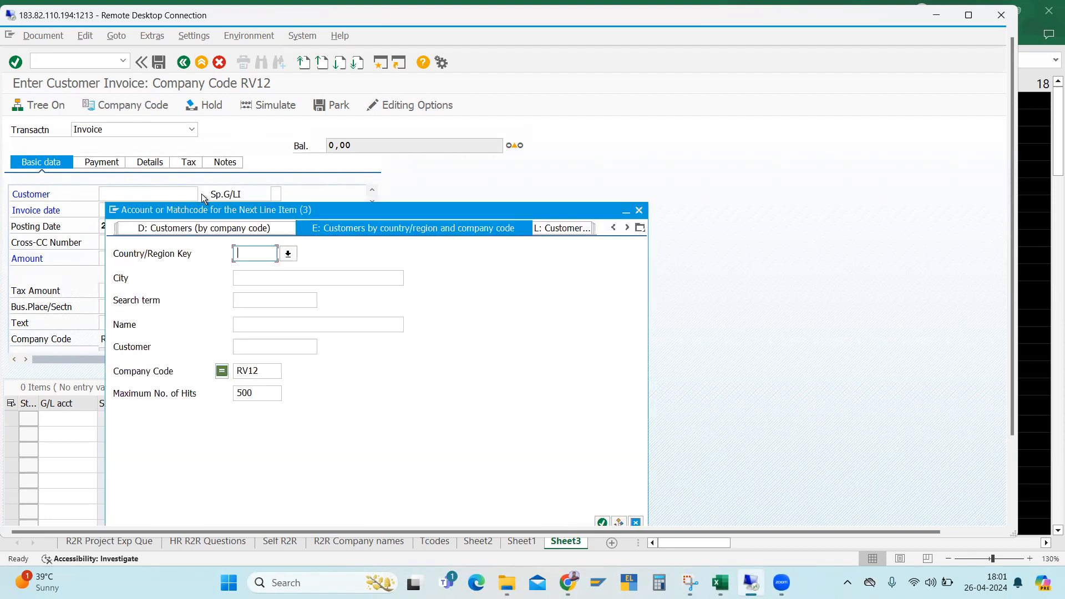
pyautogui.click(639, 210)
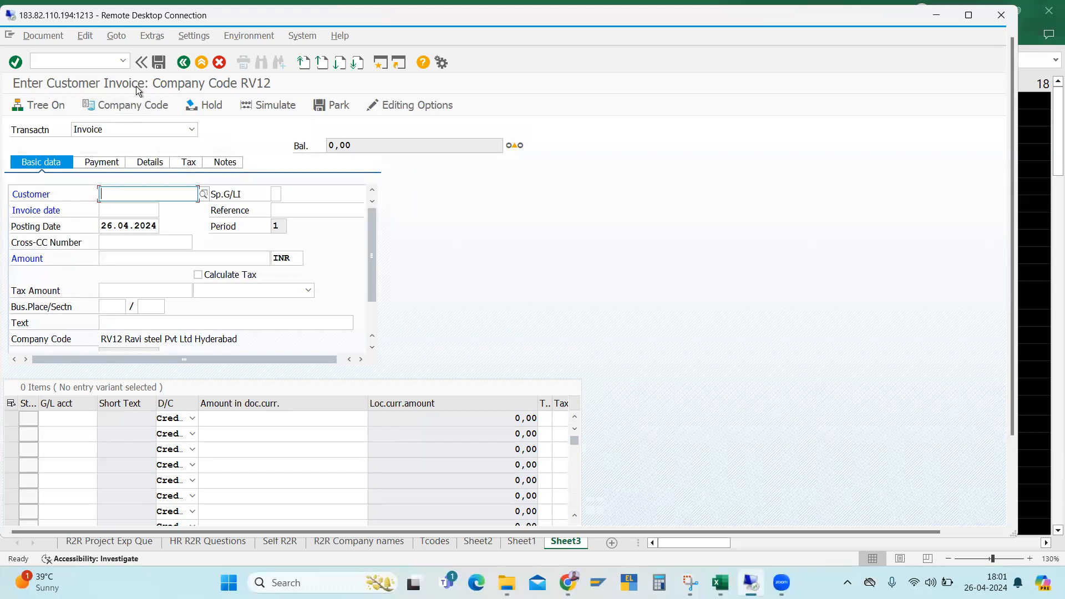
pyautogui.click(204, 196)
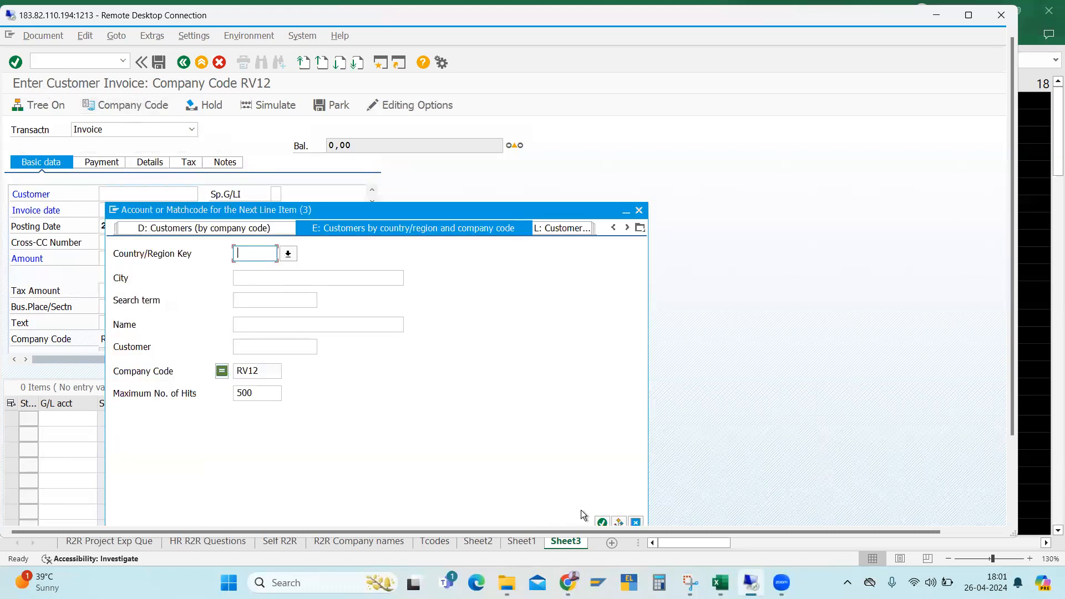
pyautogui.click(602, 521)
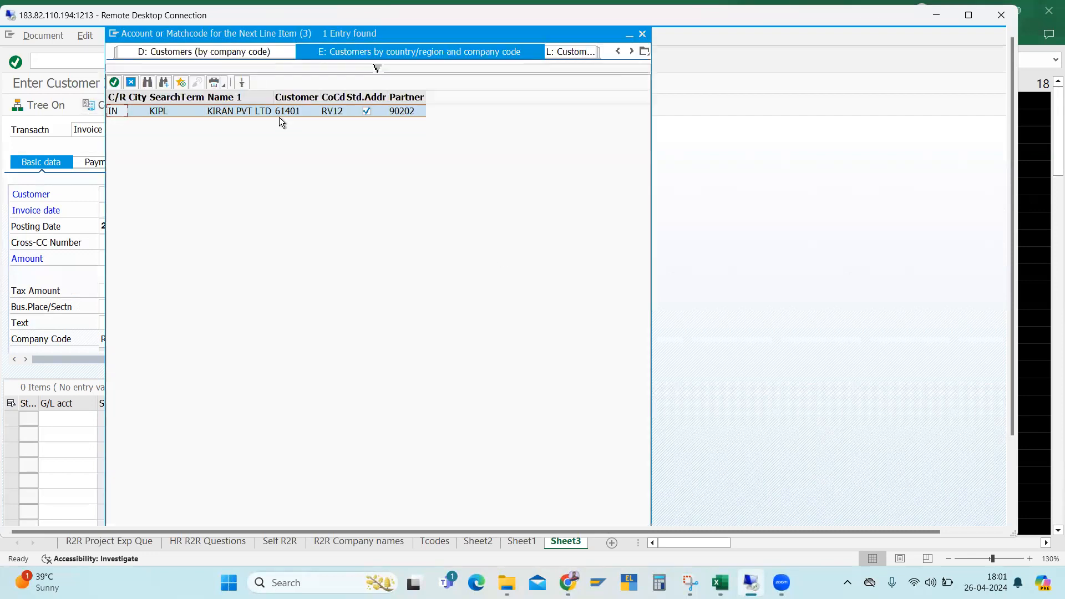
pyautogui.click(113, 82)
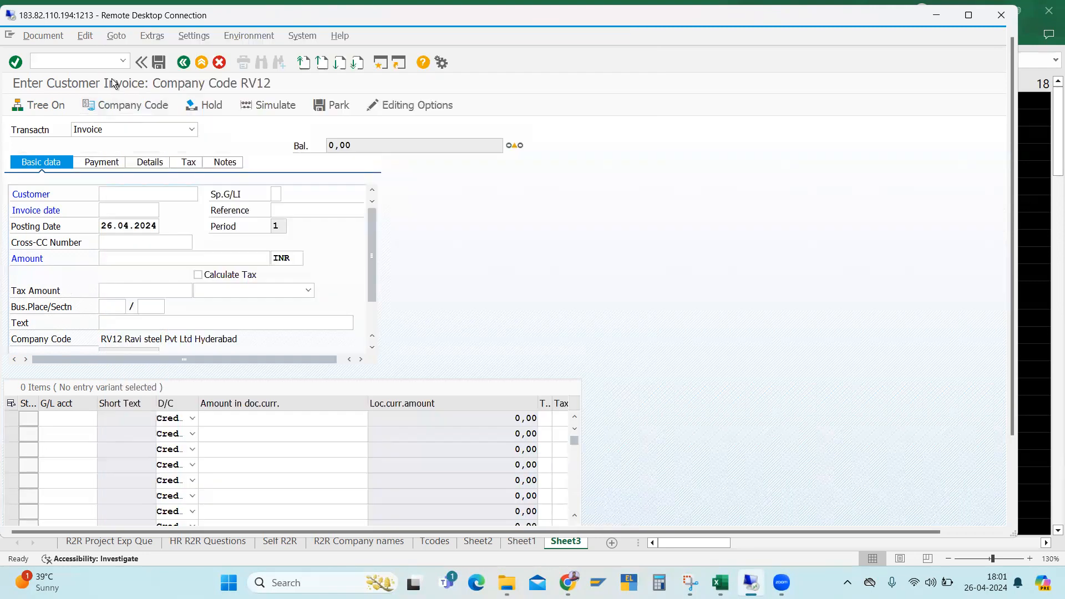
# Set the invoice date of the customer invoice to 26.04.2024.
pyautogui.click(134, 213)
pyautogui.click(126, 224)
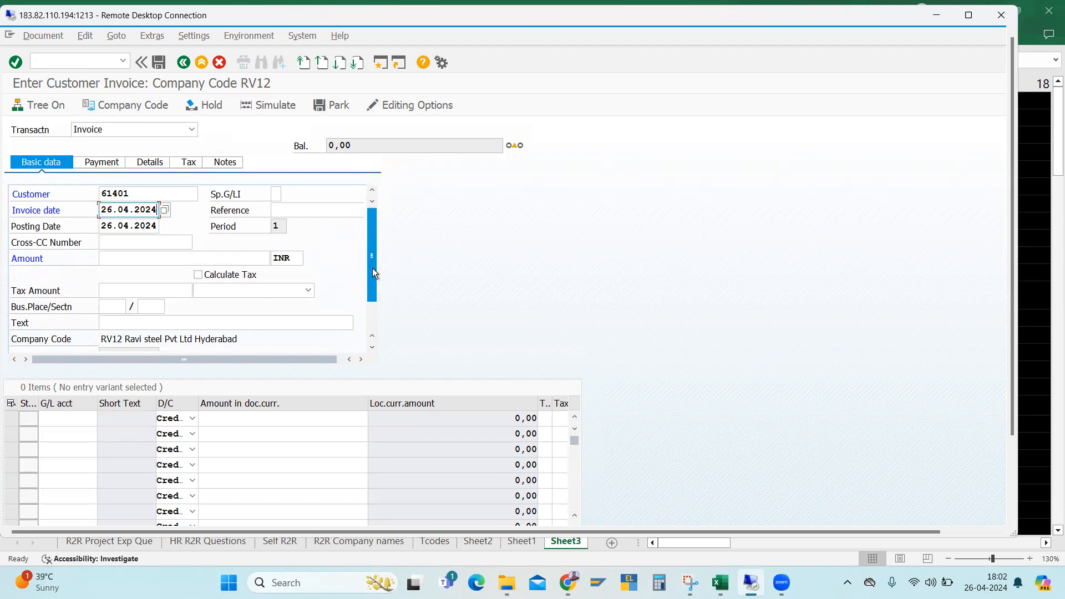
pyautogui.moveTo(371, 271); pyautogui.dragTo(371, 225)
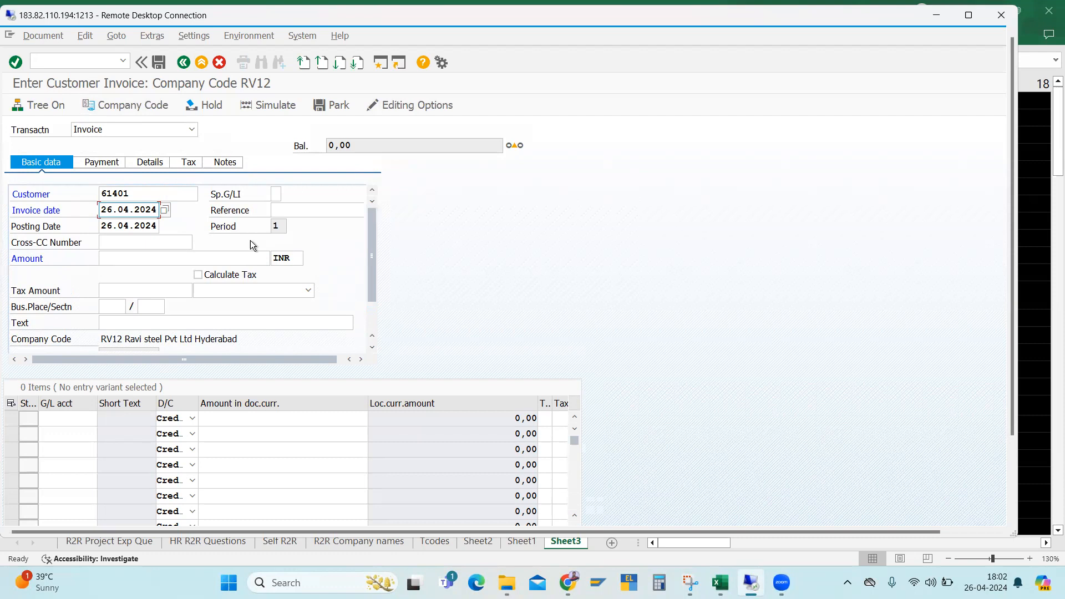
pyautogui.click(113, 226)
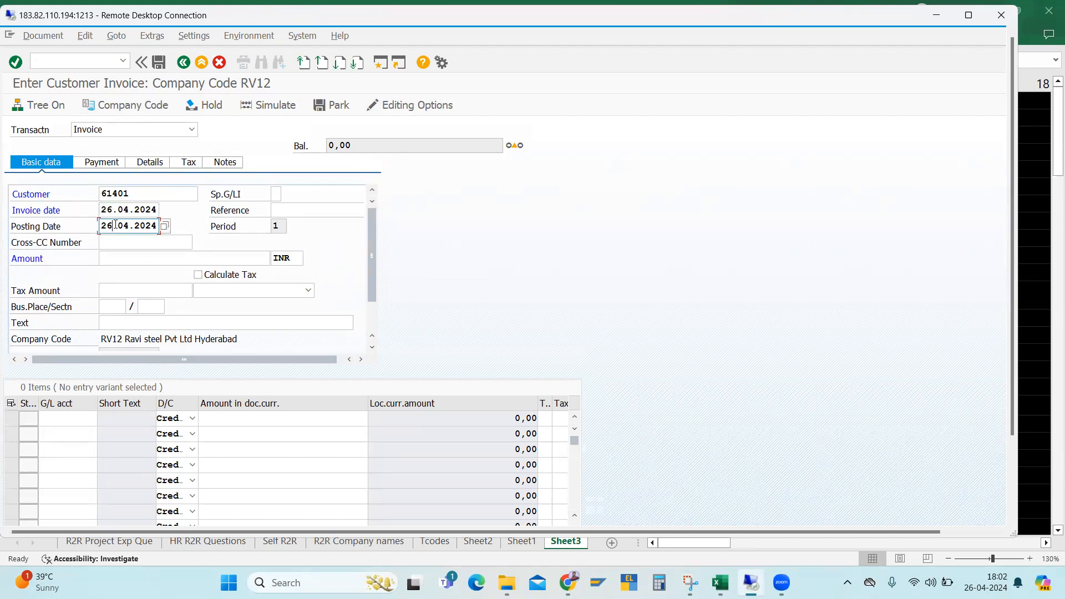
# Look up the company code's G/L accounts and assign sales account 410003 to the first line item.
pyautogui.click(53, 421)
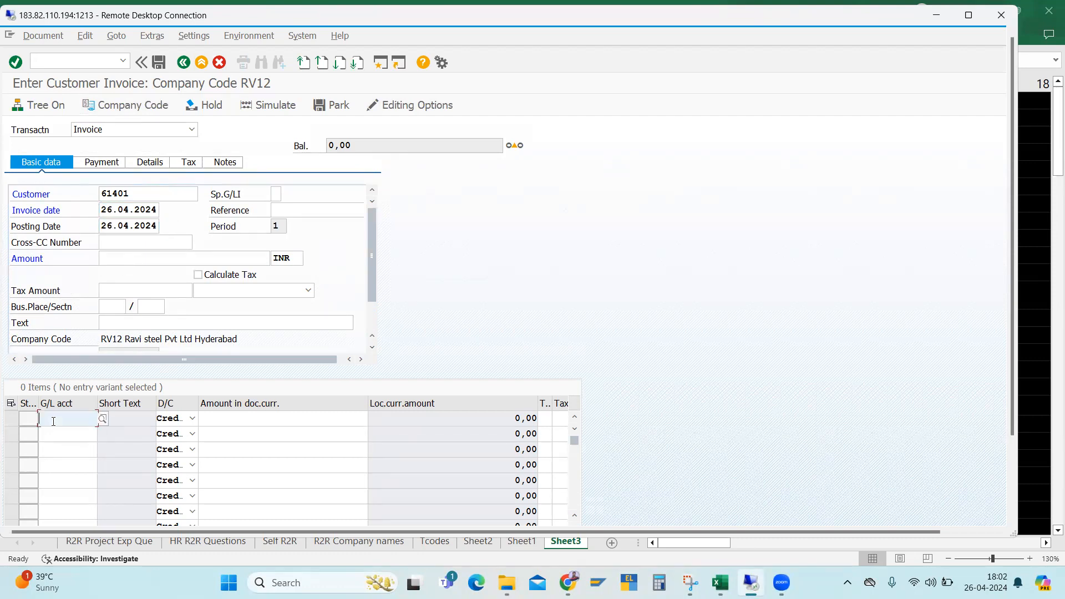
pyautogui.click(104, 420)
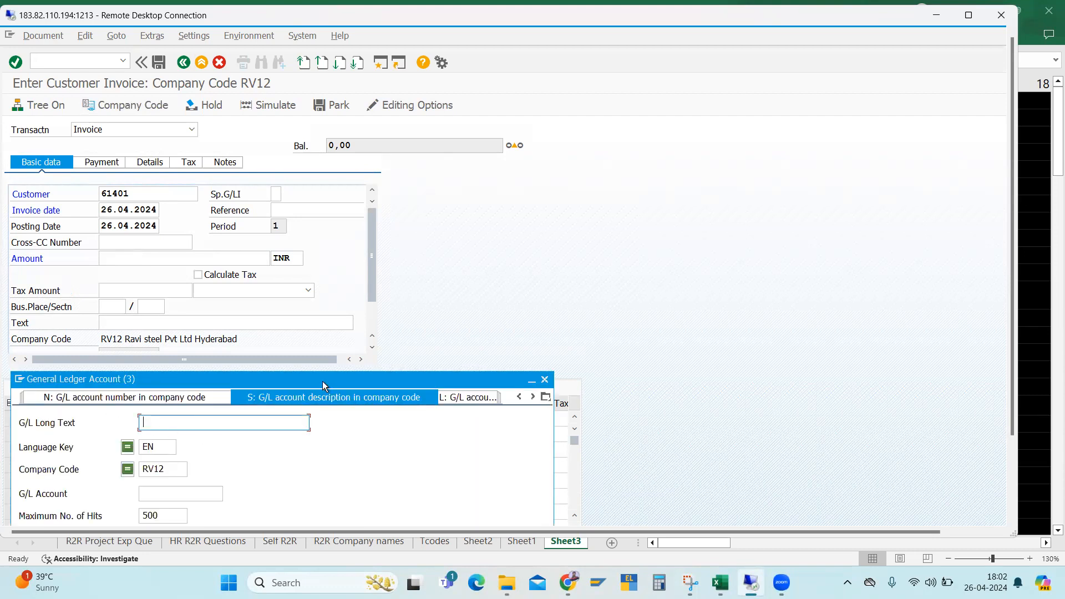
pyautogui.moveTo(323, 385); pyautogui.dragTo(480, 208)
pyautogui.click(666, 405)
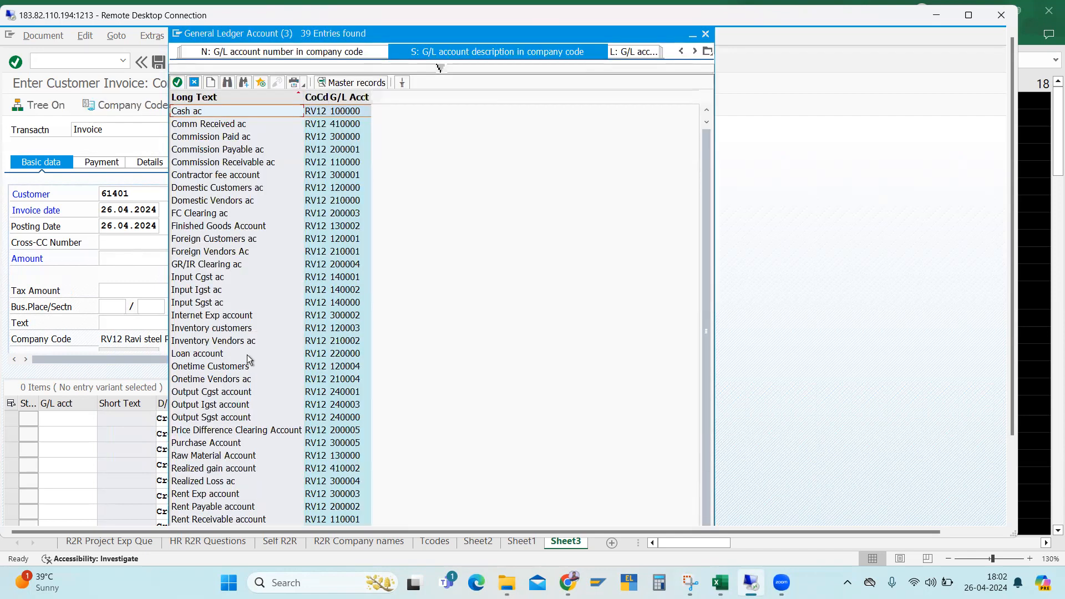
pyautogui.scroll(-1, 247, 358)
pyautogui.scroll(1, 244, 365)
pyautogui.scroll(-1, 230, 340)
pyautogui.click(200, 517)
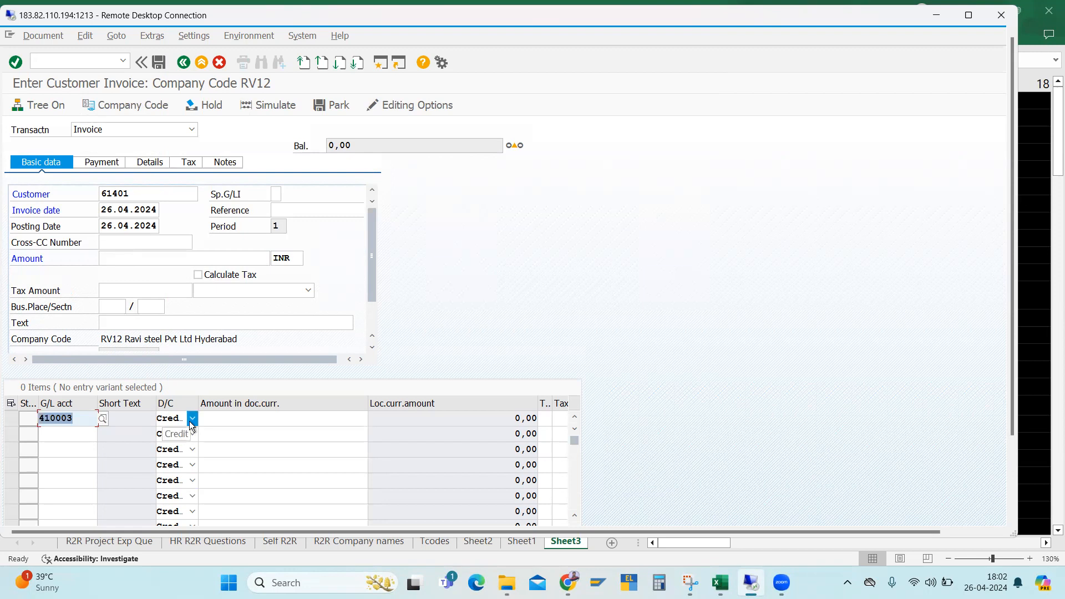
# Enter an amount of 100000 and tax code i3 for the sales line item.
pyautogui.click(235, 422)
pyautogui.click(270, 432)
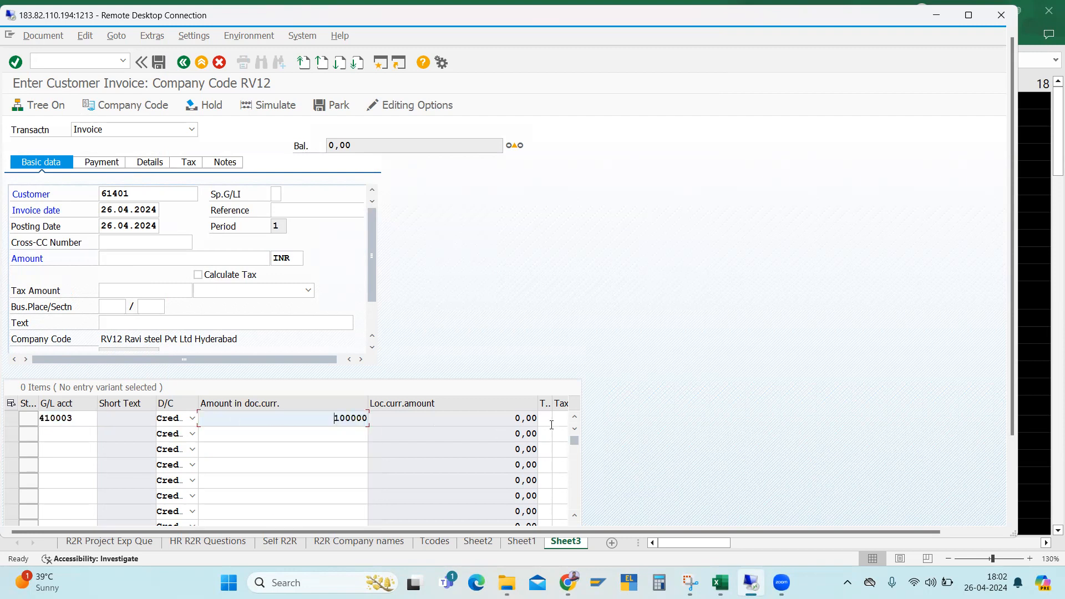
pyautogui.click(548, 419)
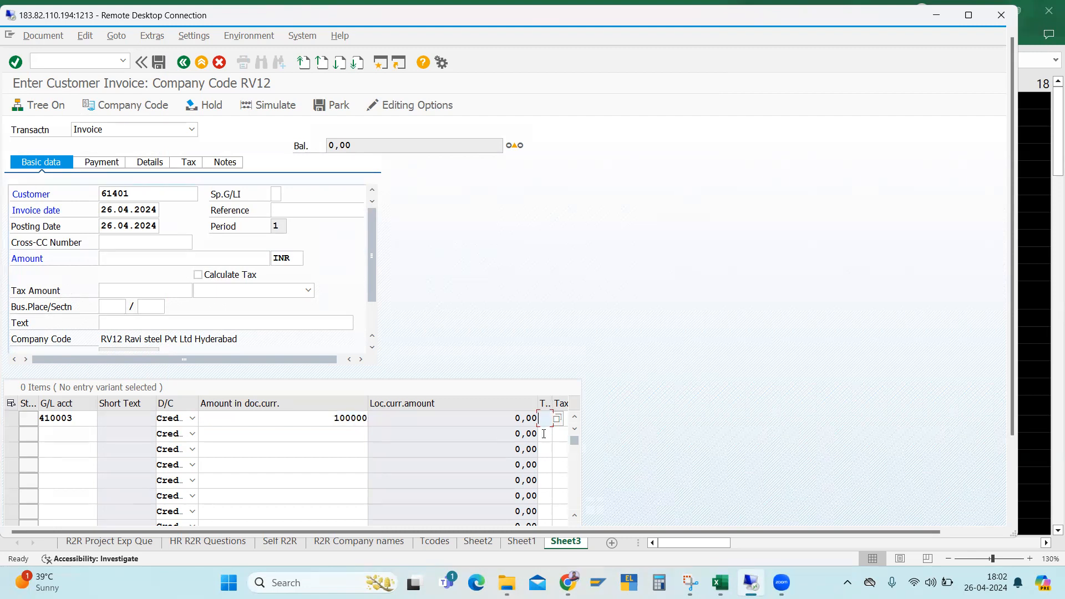
pyautogui.write('i3')
pyautogui.press('Down')
# Maximize the remote desktop window and assign cost center RVFC to the sales line item.
pyautogui.click(968, 15)
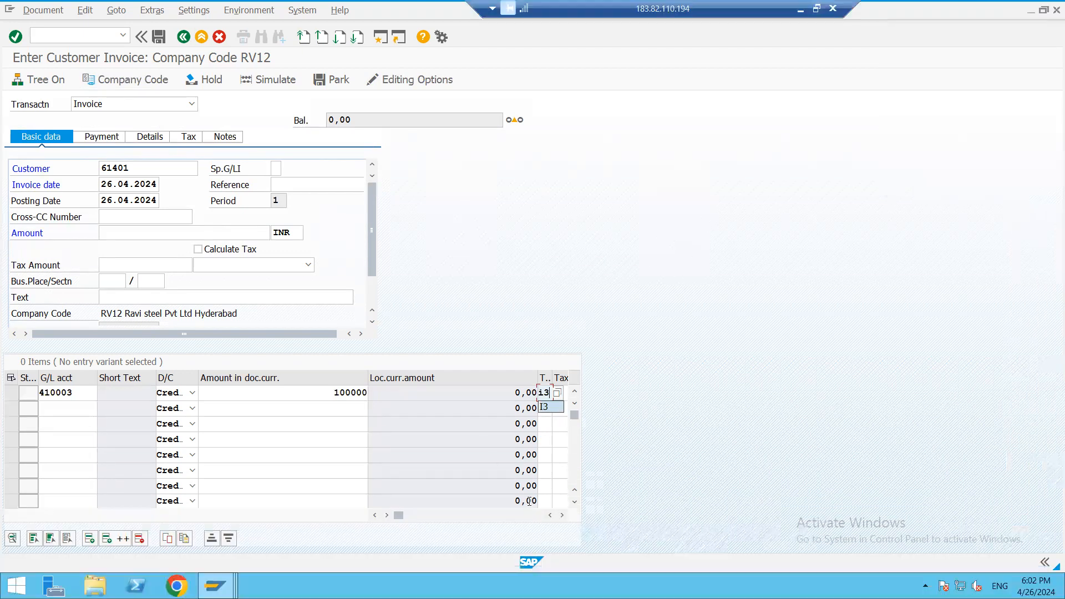
pyautogui.click(561, 515)
pyautogui.click(561, 514)
pyautogui.click(561, 514)
pyautogui.click(561, 514)
pyautogui.click(561, 515)
pyautogui.click(561, 514)
pyautogui.click(561, 515)
pyautogui.click(561, 514)
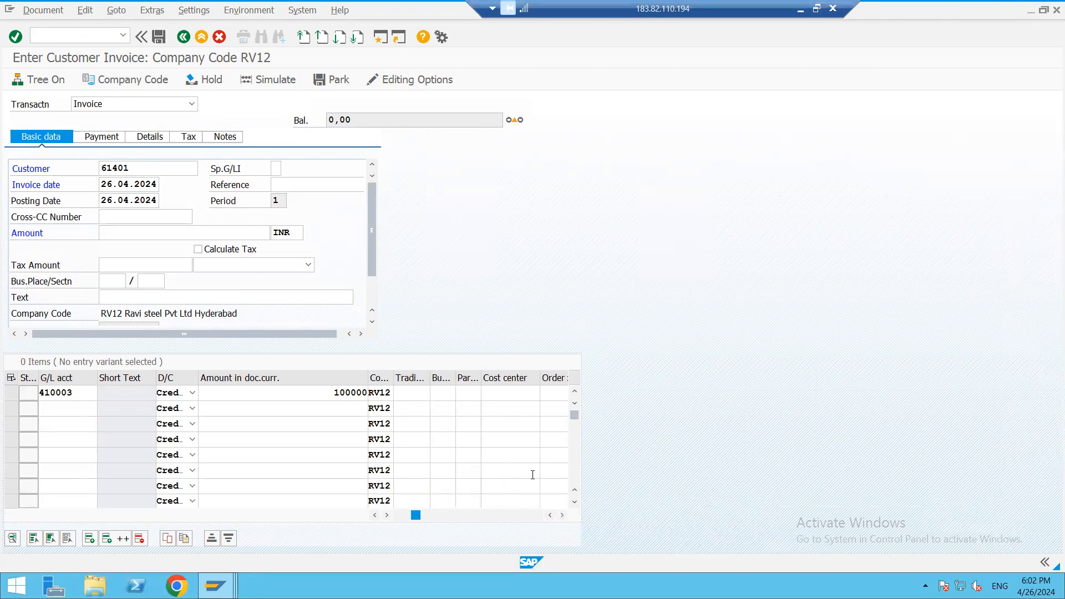
pyautogui.click(514, 393)
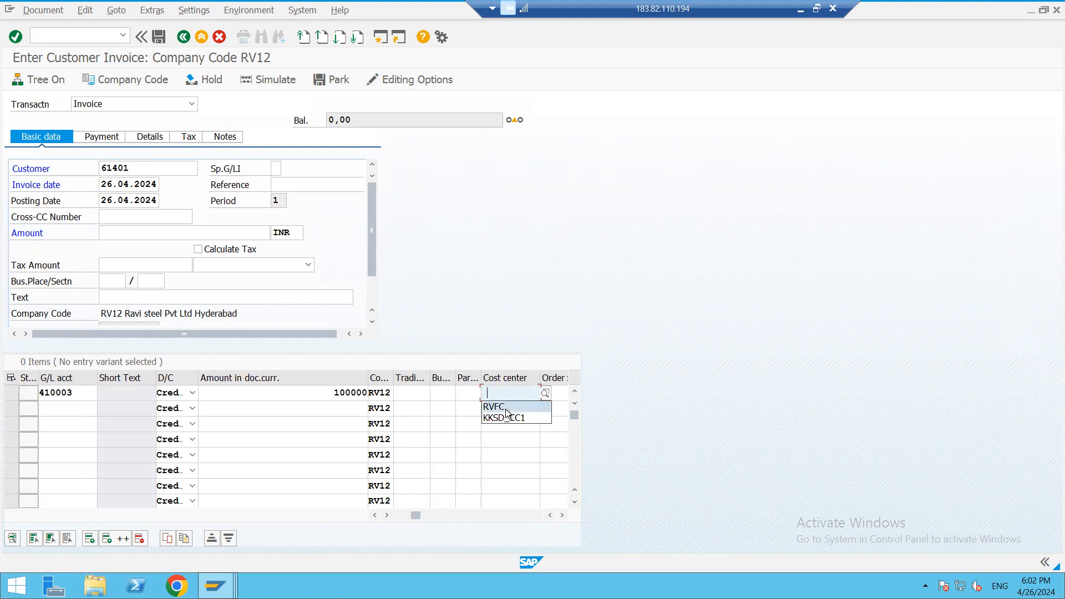
pyautogui.click(499, 407)
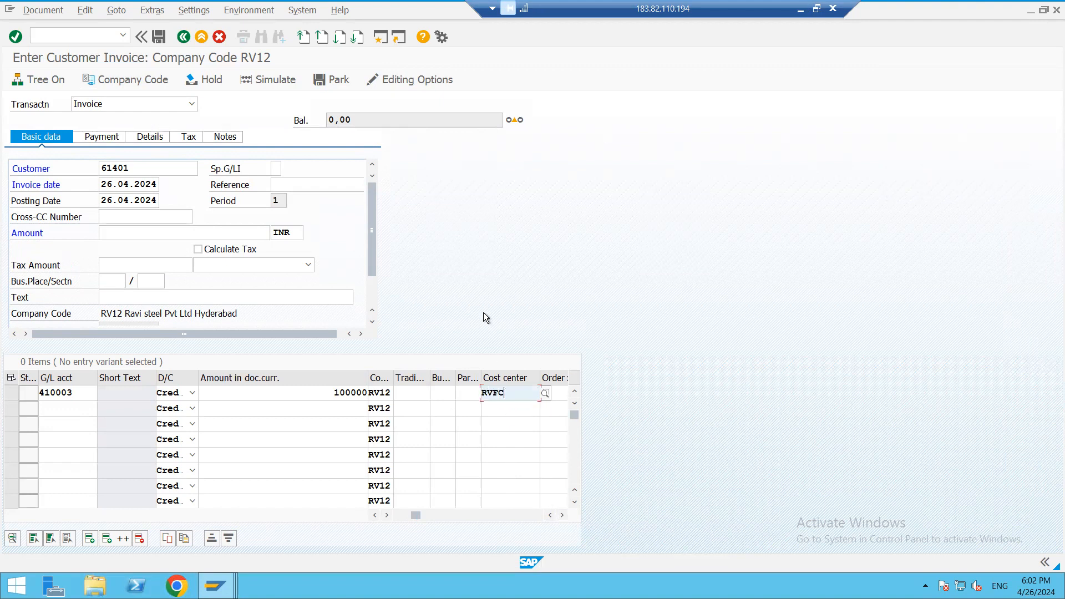
# Set the header tax code to I3 (RV12 Output SGST+CGST) and enable automatic tax calculation for the invoice.
pyautogui.click(248, 265)
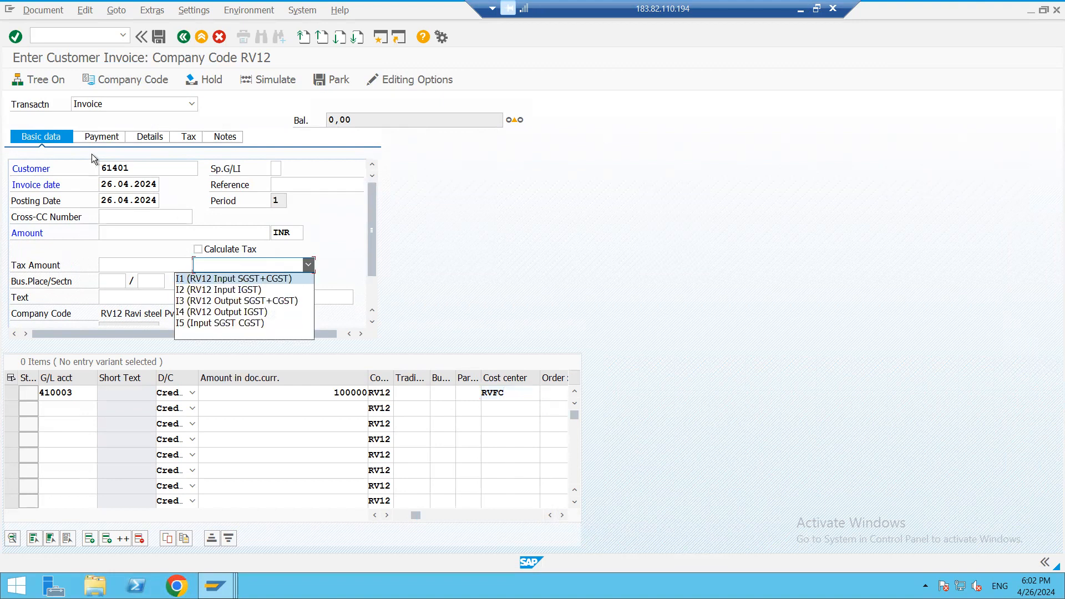
pyautogui.click(194, 301)
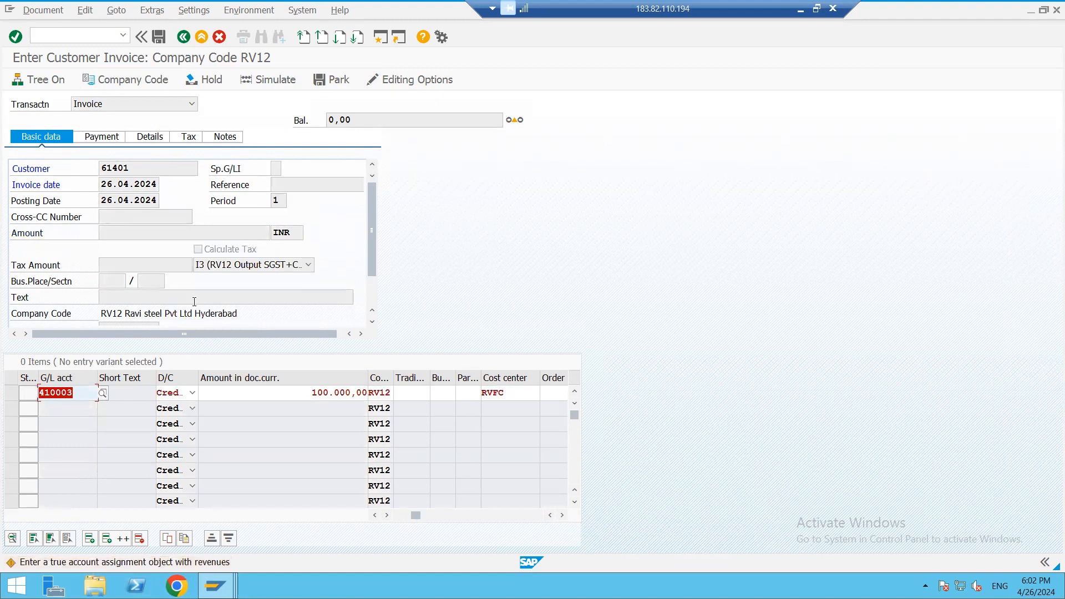
pyautogui.press('Return')
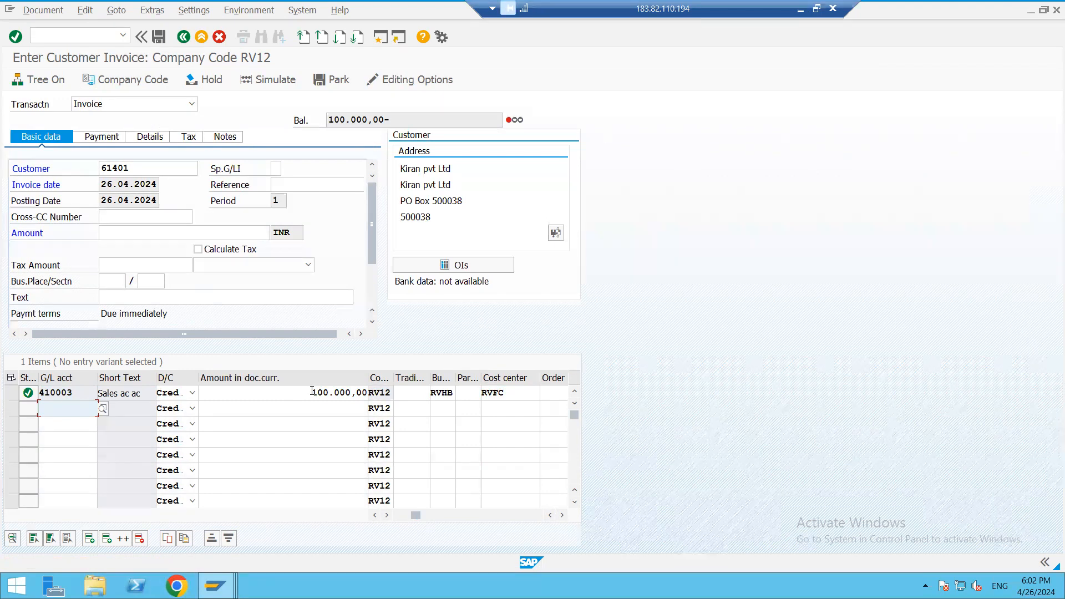
pyautogui.click(229, 267)
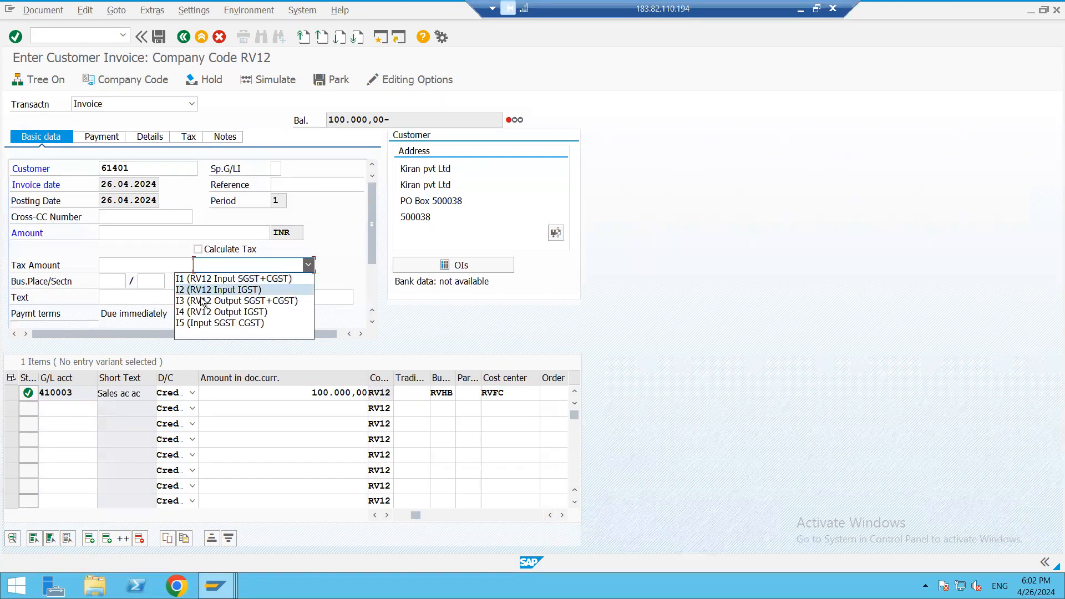
pyautogui.click(202, 301)
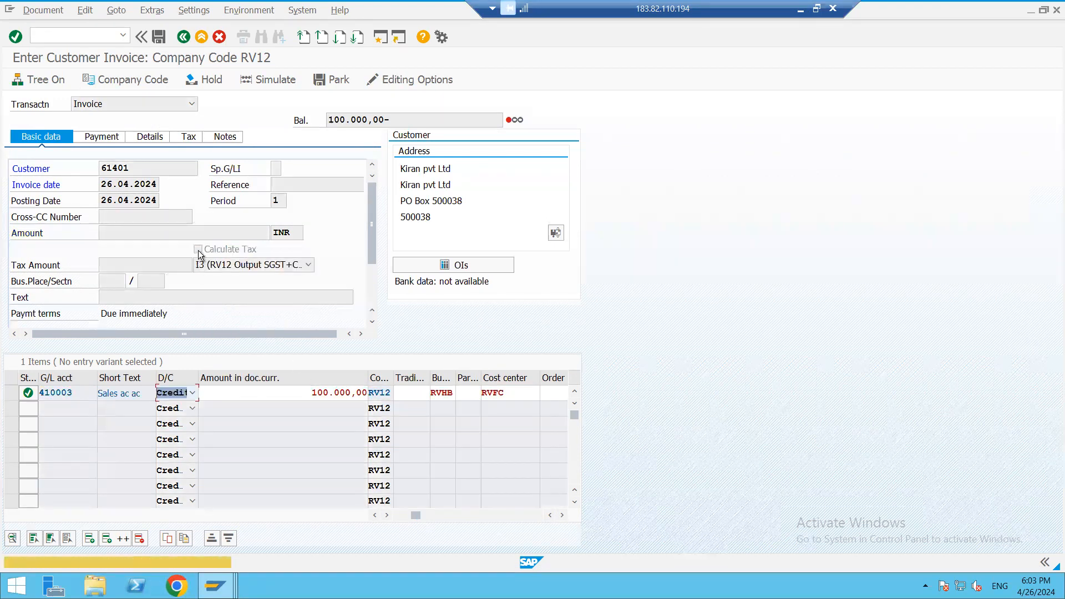
pyautogui.click(199, 254)
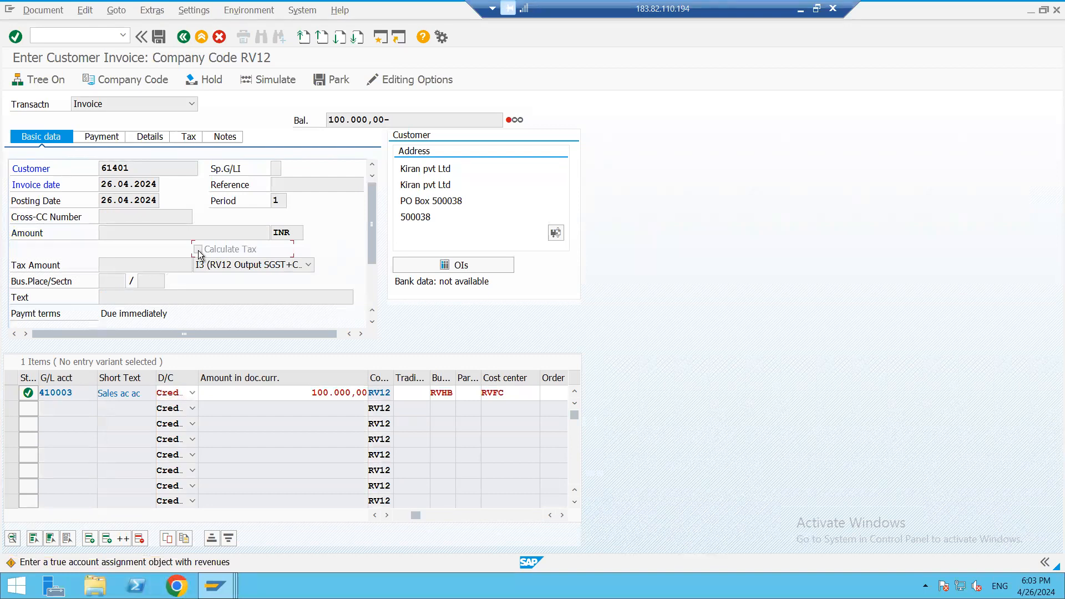
pyautogui.press('Return')
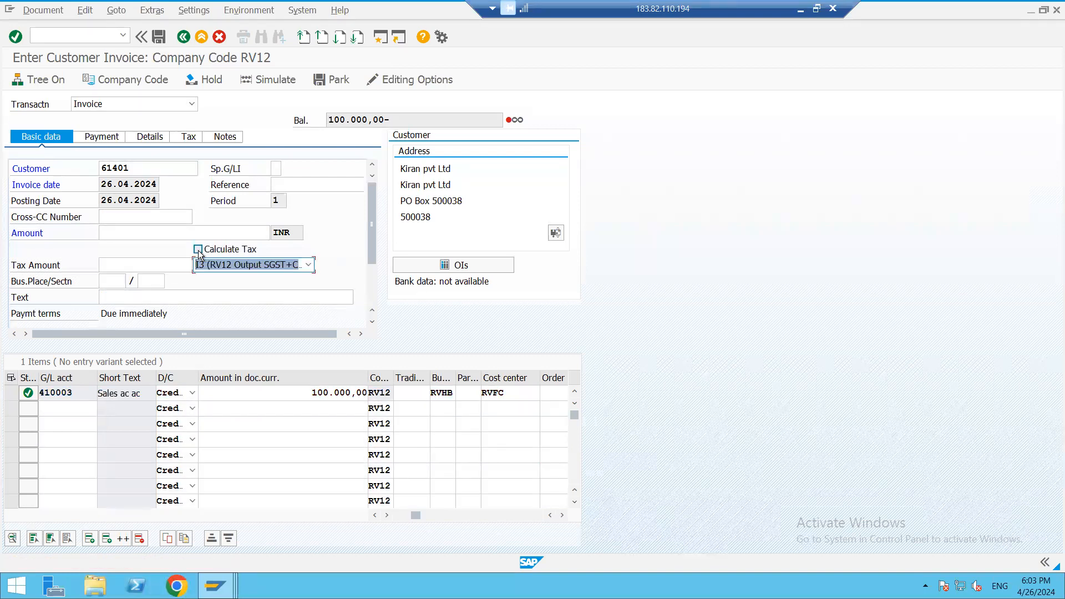
pyautogui.click(198, 250)
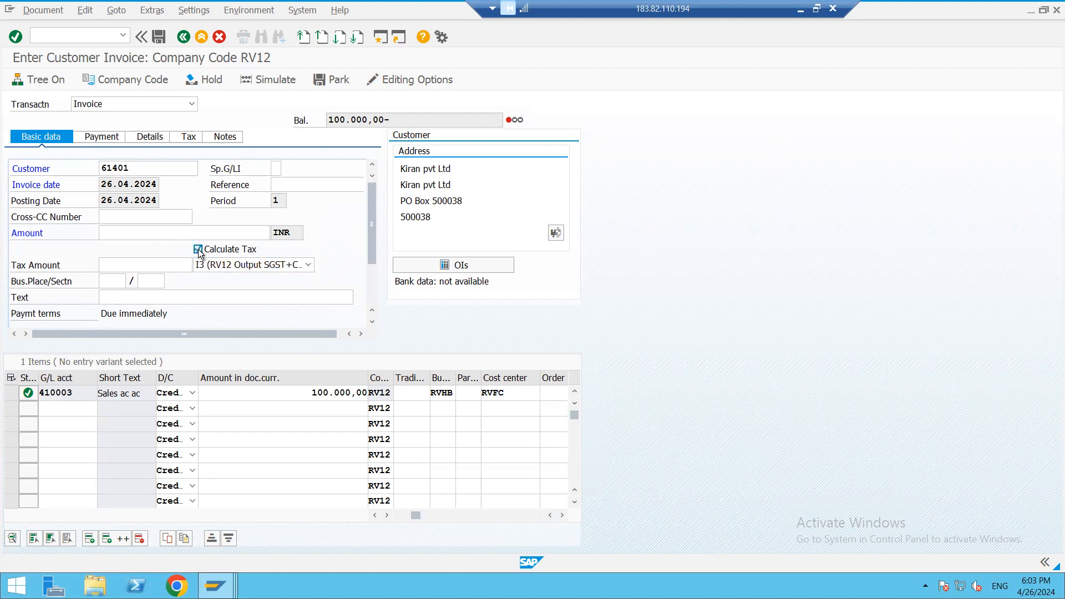
pyautogui.press('Return')
pyautogui.press('Return')
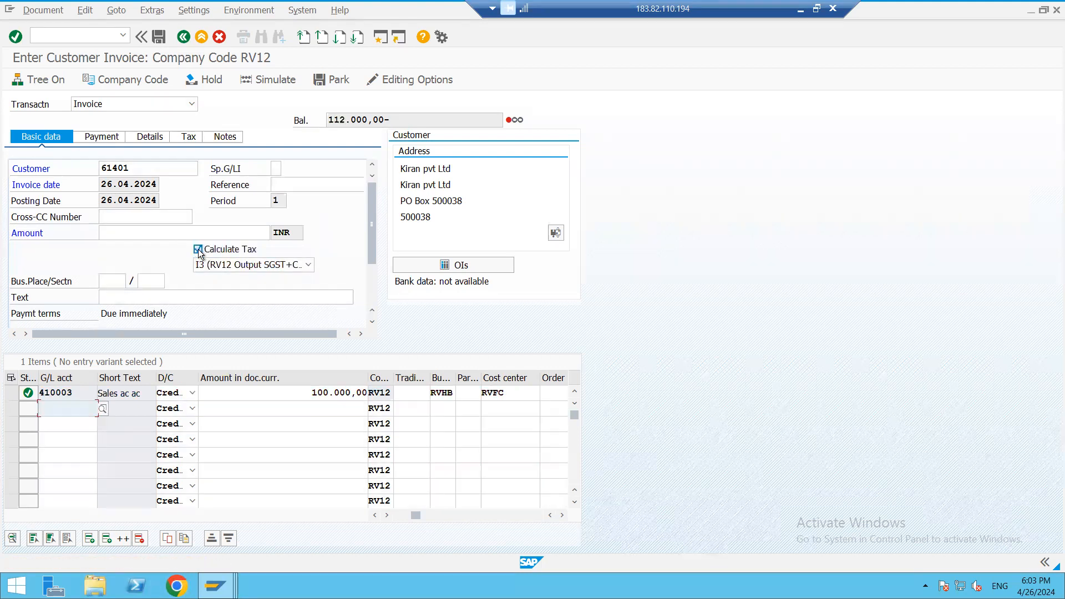
# Enter 112000 INR as the customer invoice's total amount and validate the entry.
pyautogui.click(182, 232)
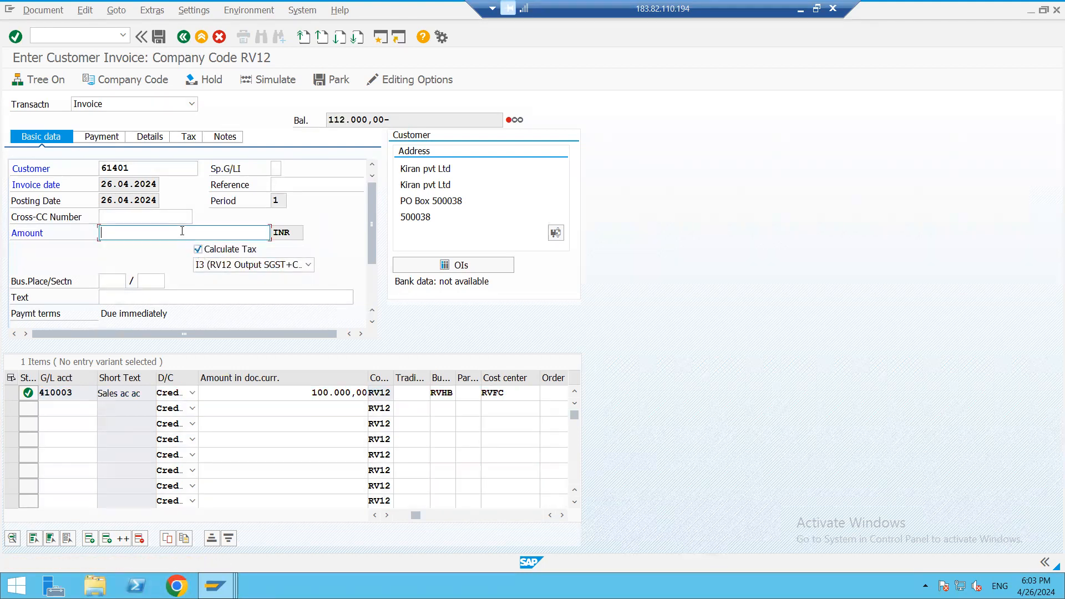
pyautogui.click(157, 248)
pyautogui.press('Return')
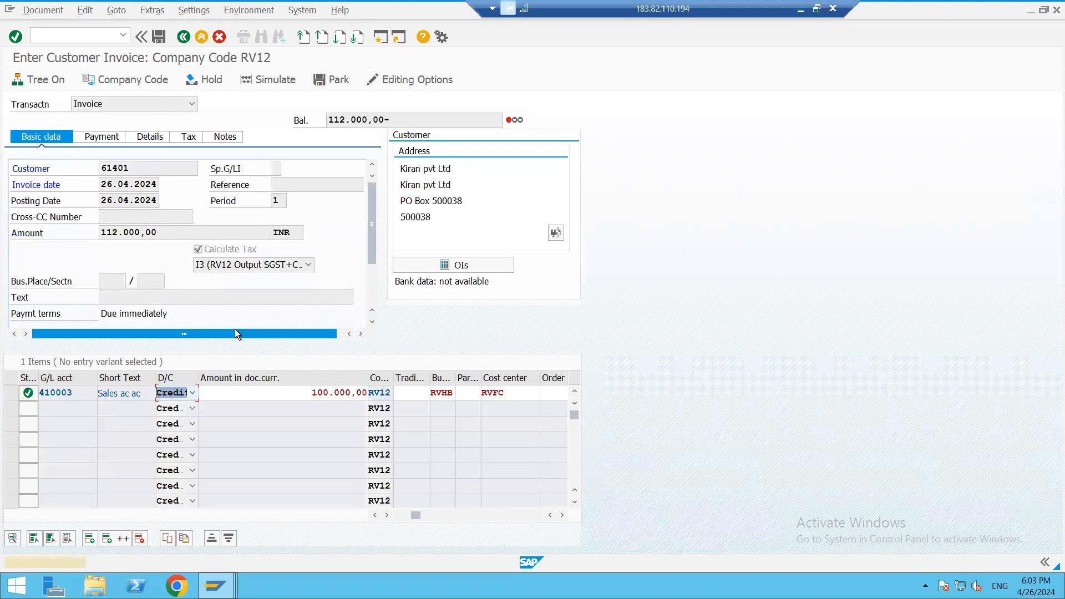
pyautogui.press('Return')
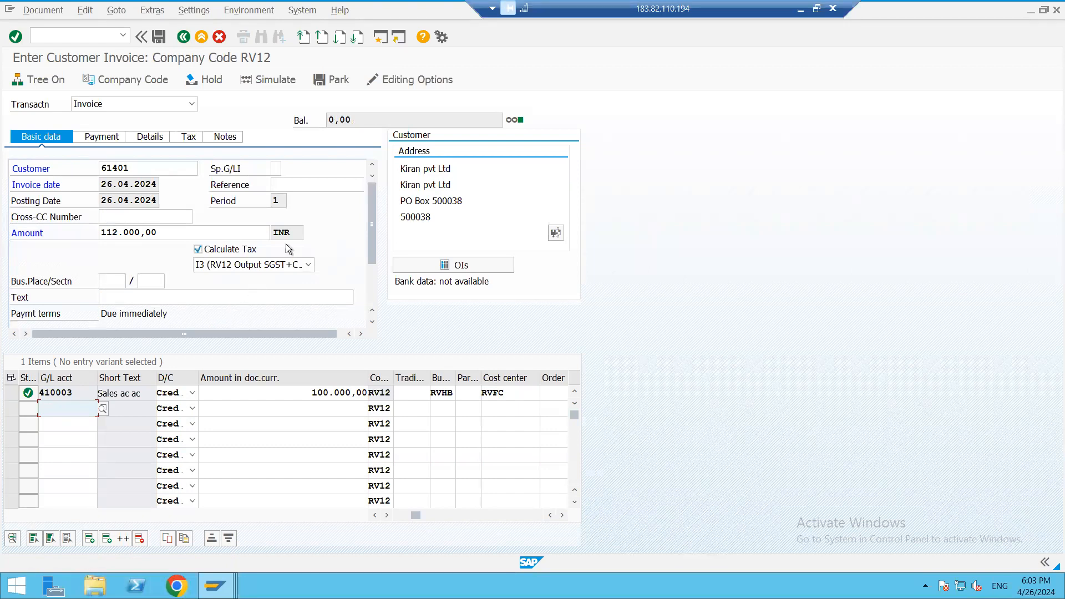
# Simulate the I3 customer invoice, acknowledging the warnings, and post it in company code RV12.
pyautogui.click(275, 79)
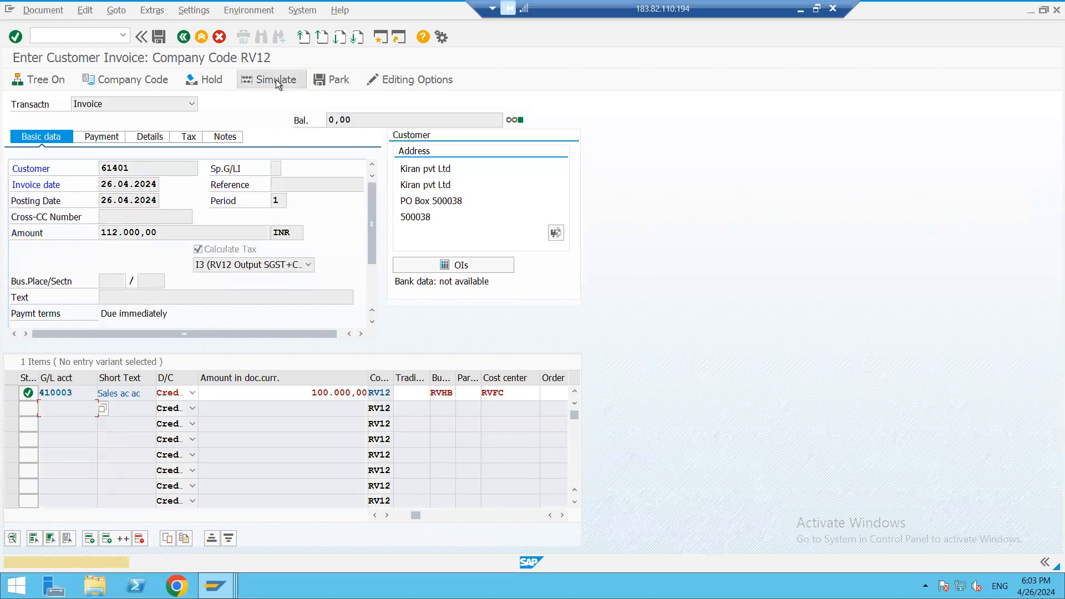
pyautogui.press('Return')
pyautogui.press('Return')
pyautogui.press('Return')
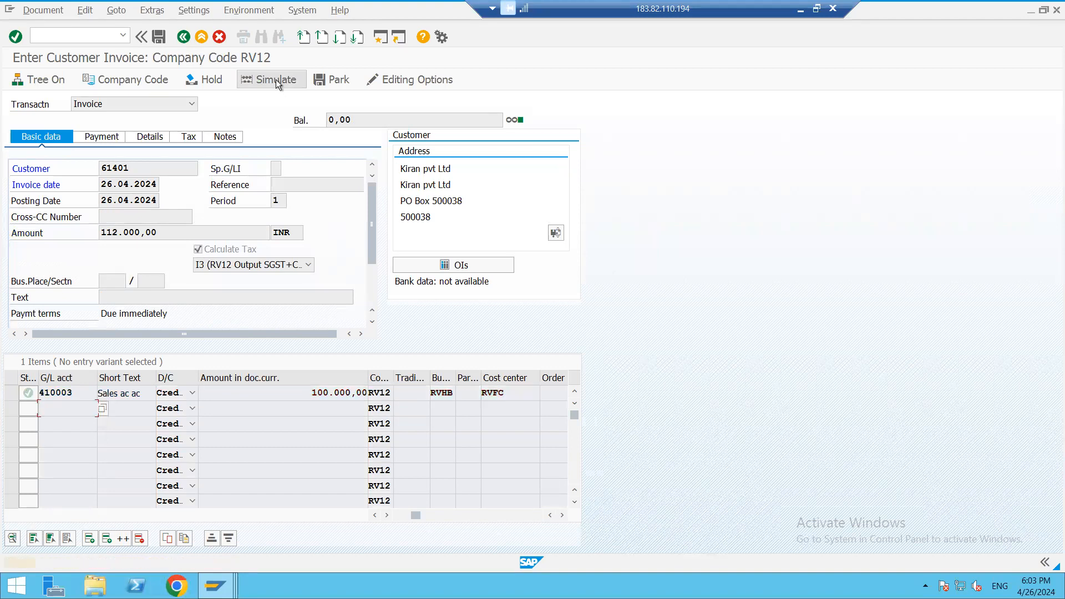
pyautogui.press('Return')
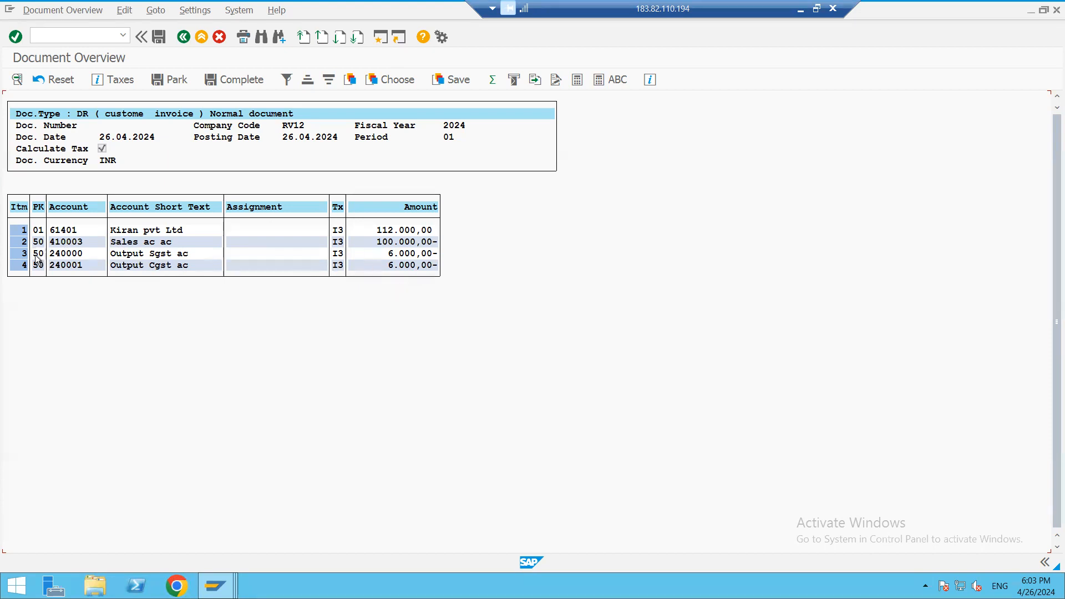
pyautogui.click(159, 36)
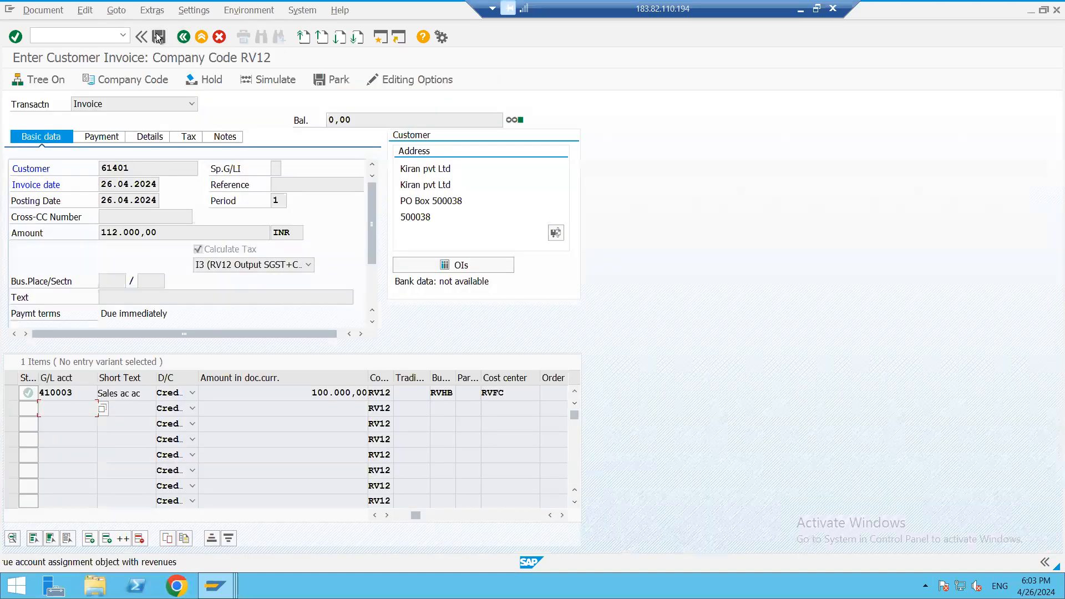
pyautogui.click(158, 36)
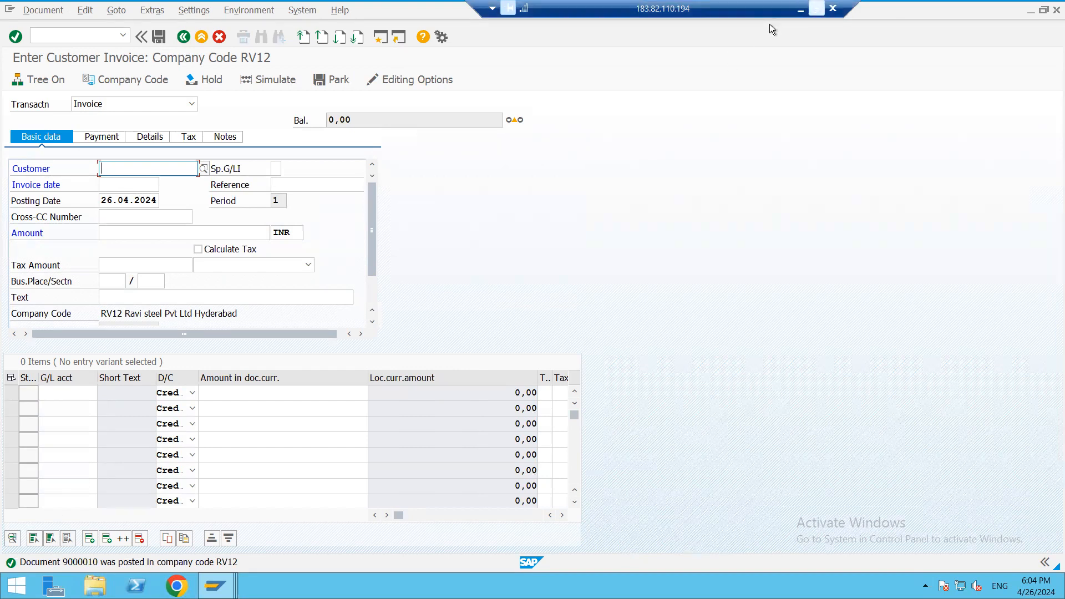
# Switch to the R2R Project SAP.xlsx notes in Excel and review the non-local sales Output IGST invoice entry with tax code i4.
pyautogui.click(817, 8)
pyautogui.moveTo(720, 583)
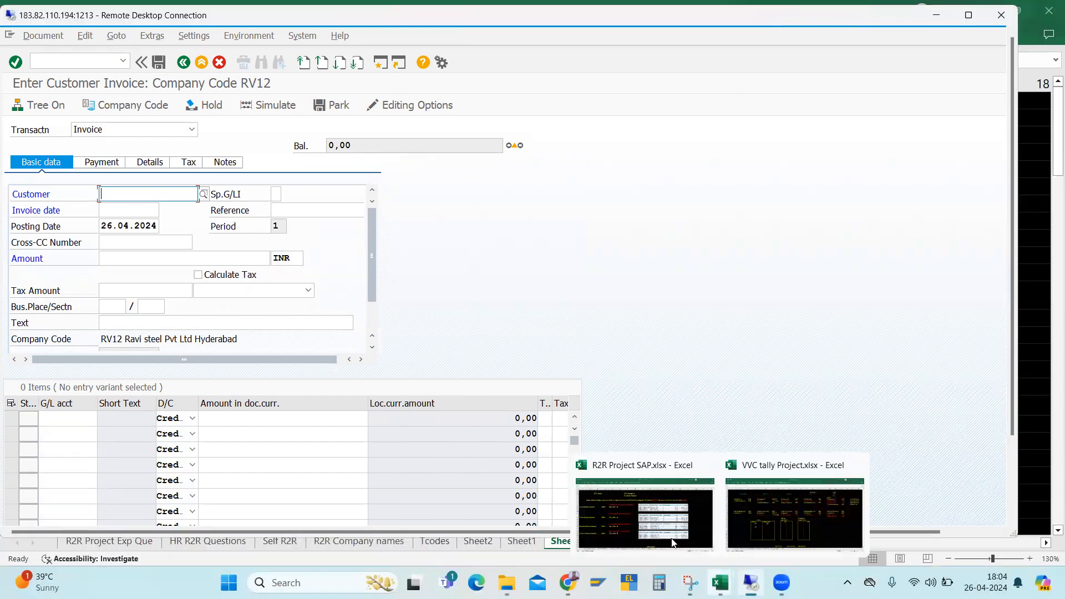
pyautogui.click(599, 520)
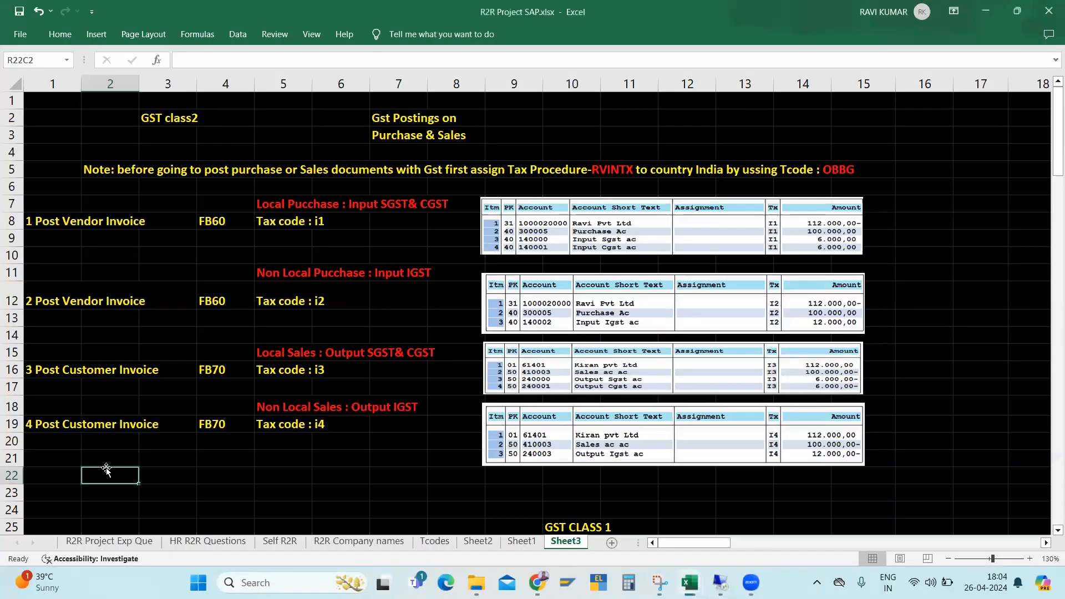
pyautogui.click(56, 403)
pyautogui.click(280, 406)
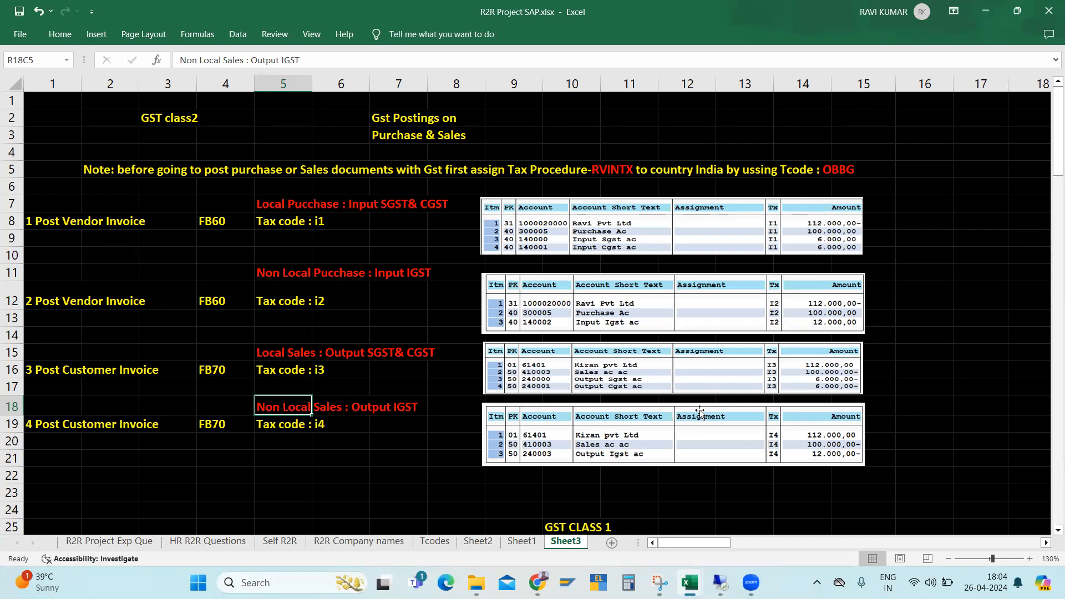
pyautogui.click(755, 497)
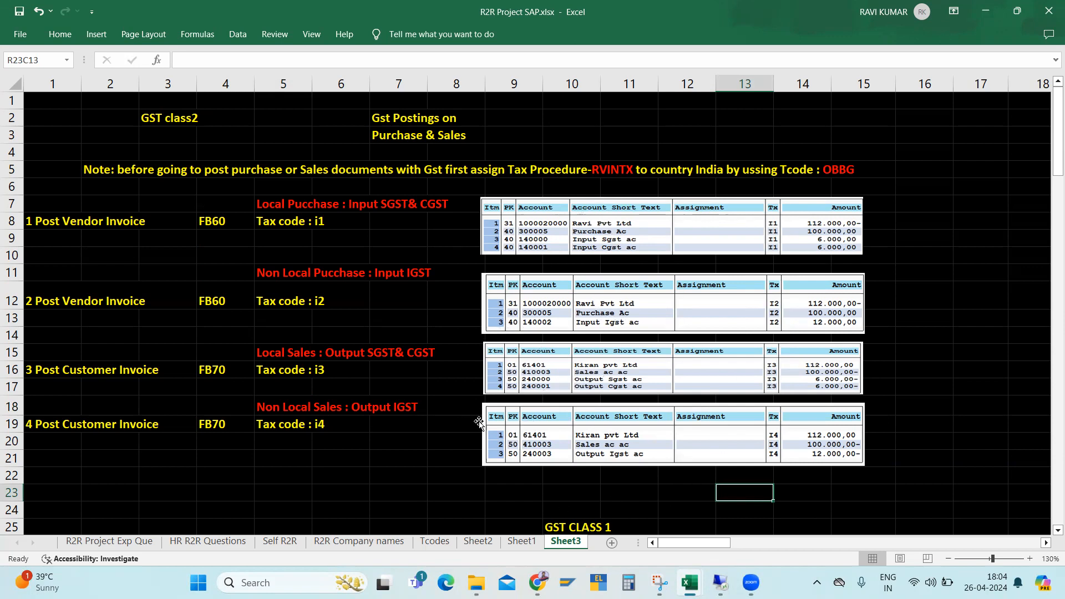
# Return to the SAP customer invoice, enter the same customer's number and set the invoice date to 26.04.2024.
pyautogui.hotkey('alt', 'Tab')
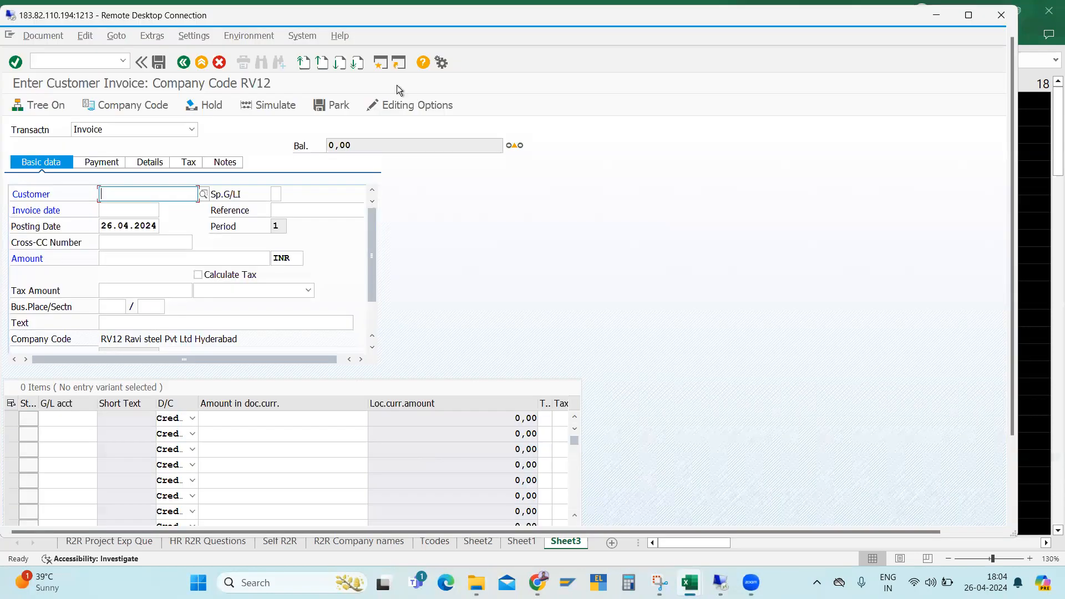
pyautogui.click(65, 61)
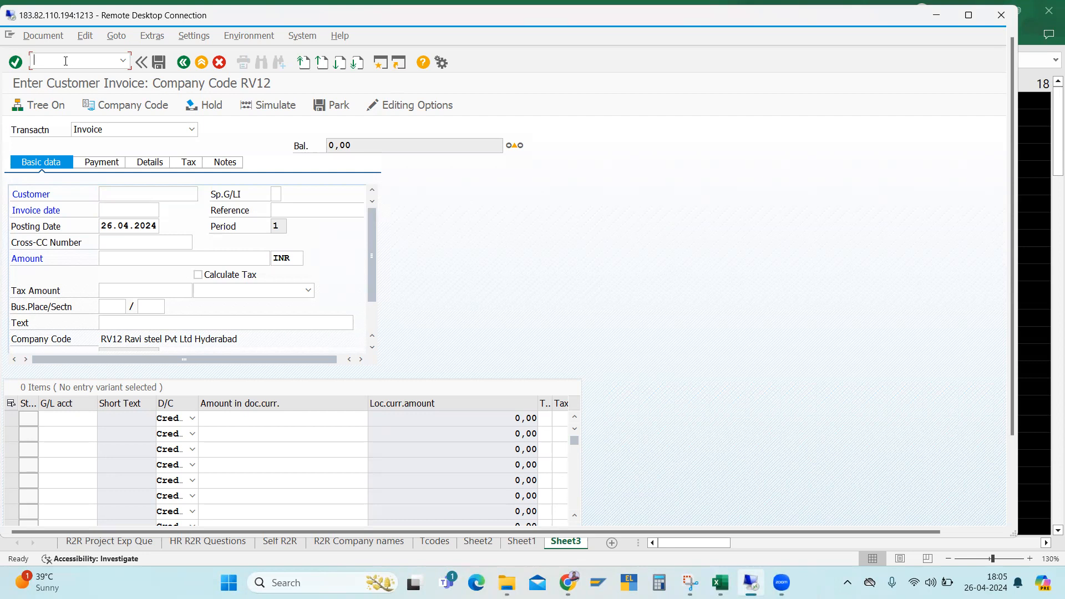
pyautogui.click(118, 193)
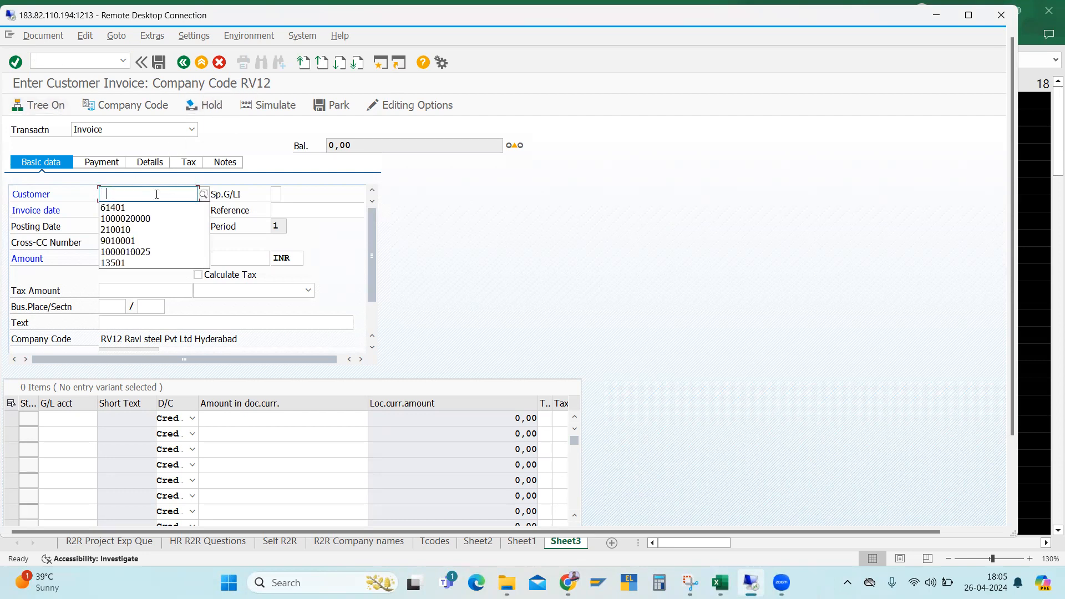
pyautogui.click(117, 209)
pyautogui.click(116, 209)
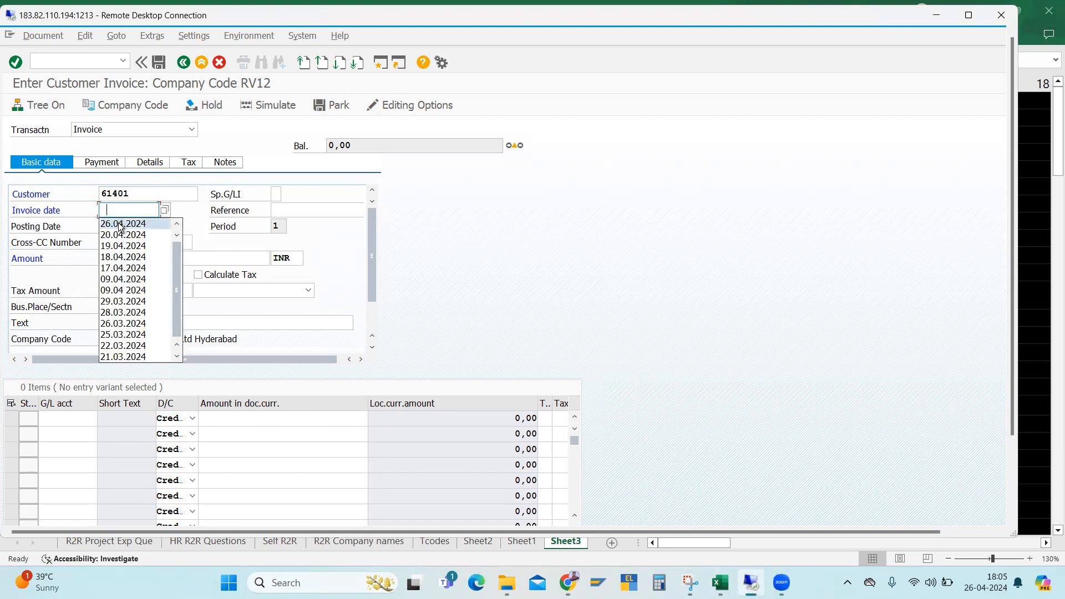
pyautogui.click(119, 225)
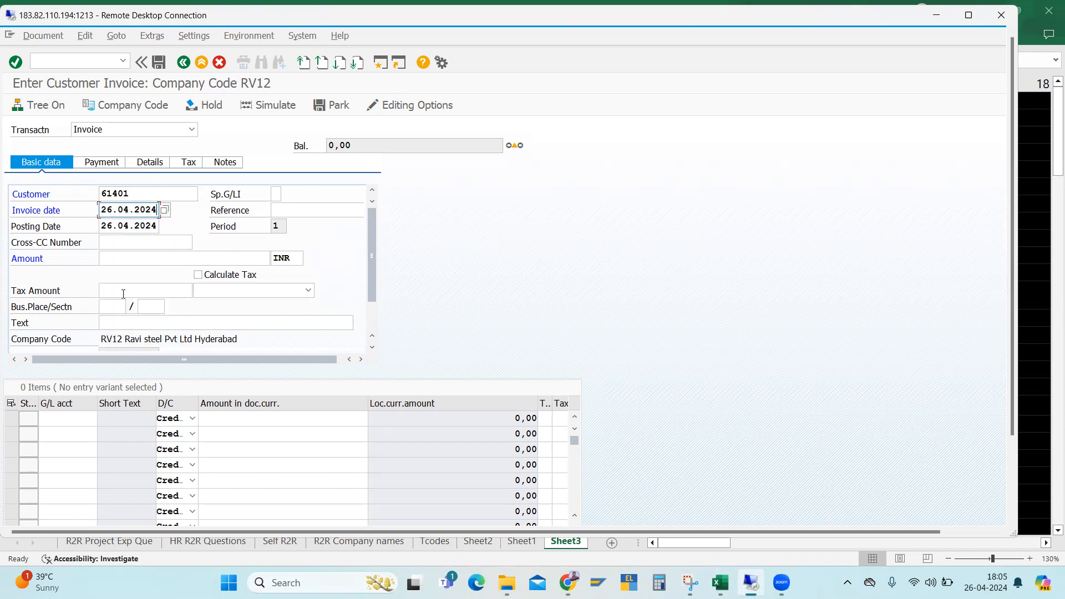
# Fill the first credit line item with the sales G/L account, an amount of 100000 and tax code i4.
pyautogui.click(57, 421)
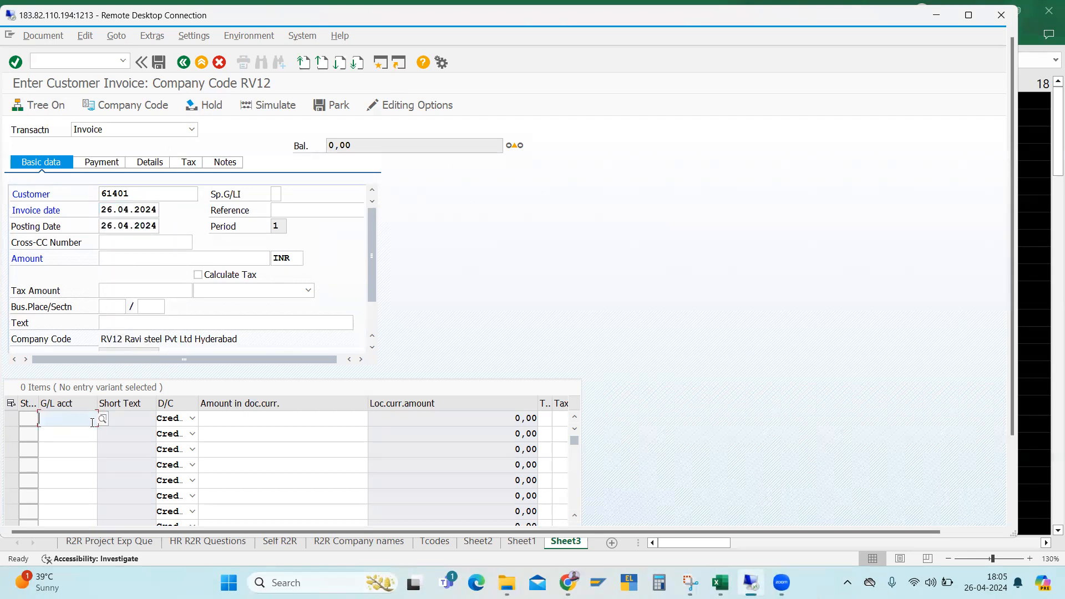
pyautogui.click(72, 415)
pyautogui.click(72, 415)
pyautogui.click(64, 432)
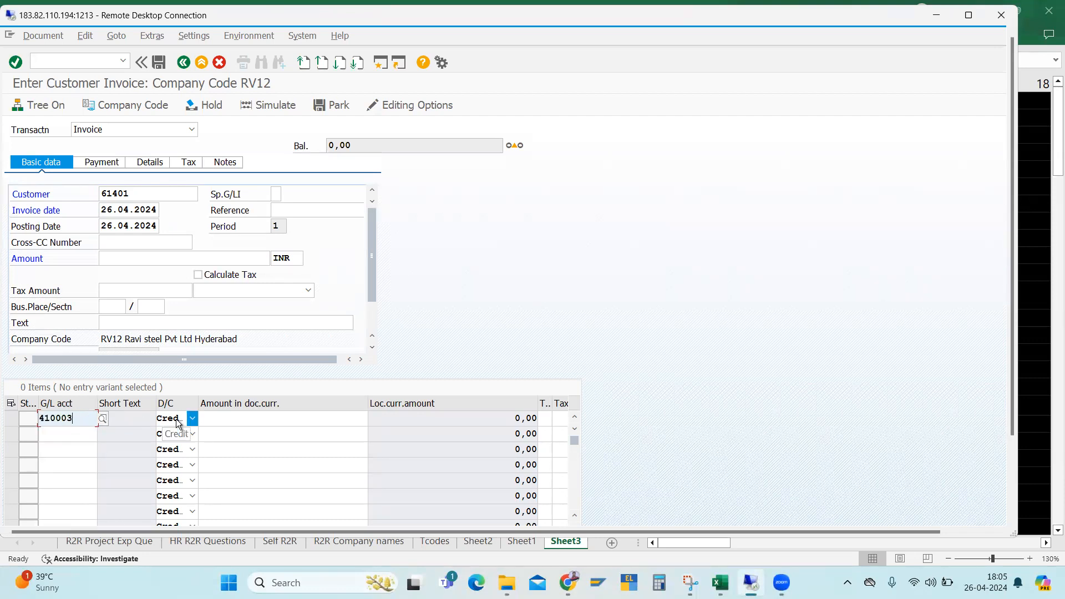
pyautogui.click(249, 419)
pyautogui.click(248, 419)
pyautogui.click(268, 434)
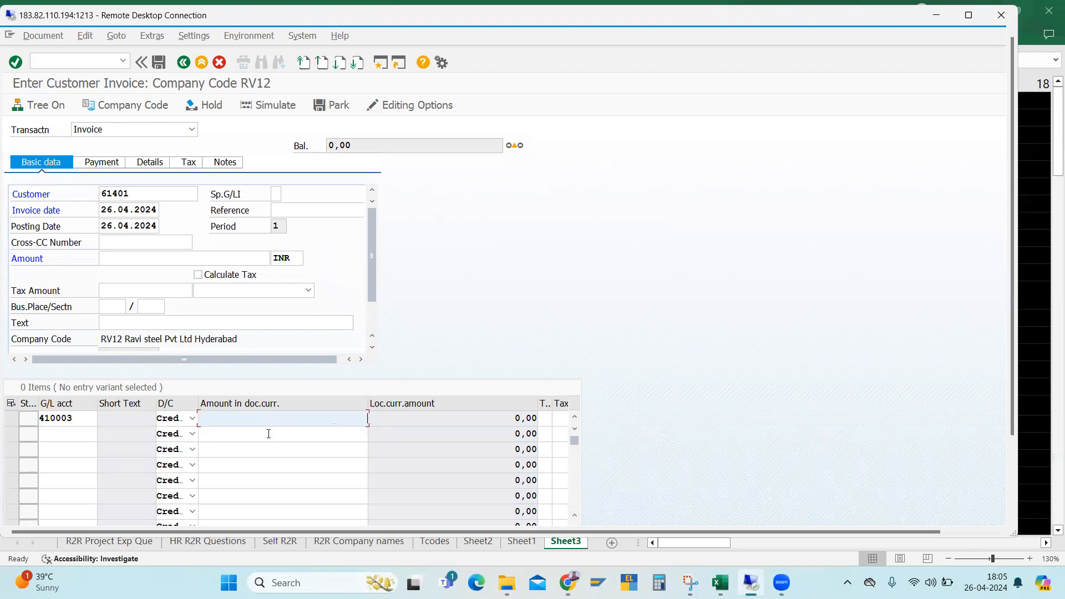
pyautogui.click(546, 420)
pyautogui.click(547, 422)
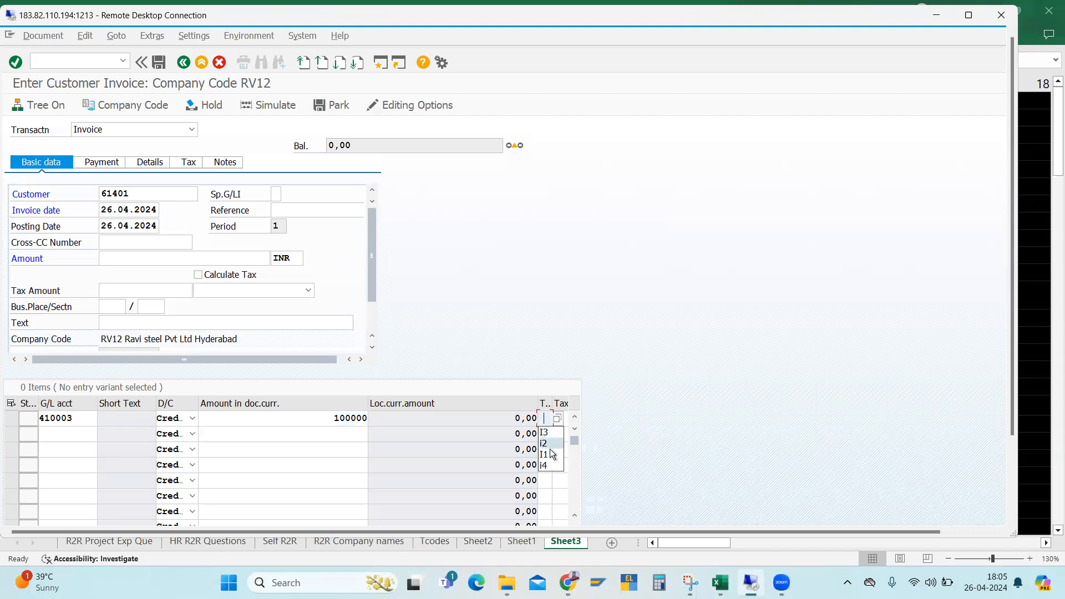
pyautogui.click(549, 467)
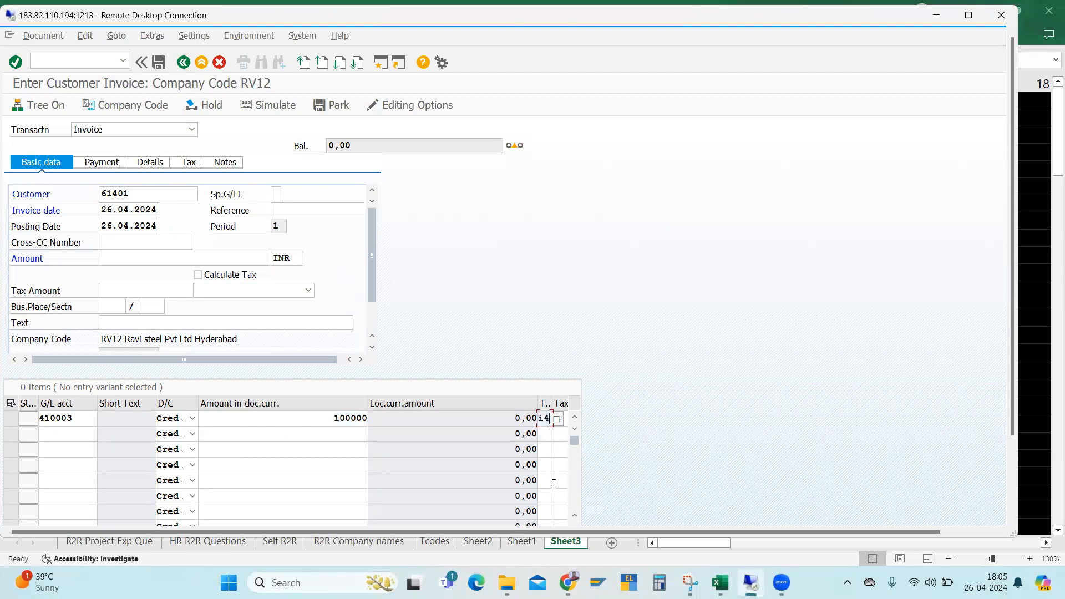
# Maximize the remote desktop window, assign cost center RVFC to the sales line item and validate it.
pyautogui.click(971, 20)
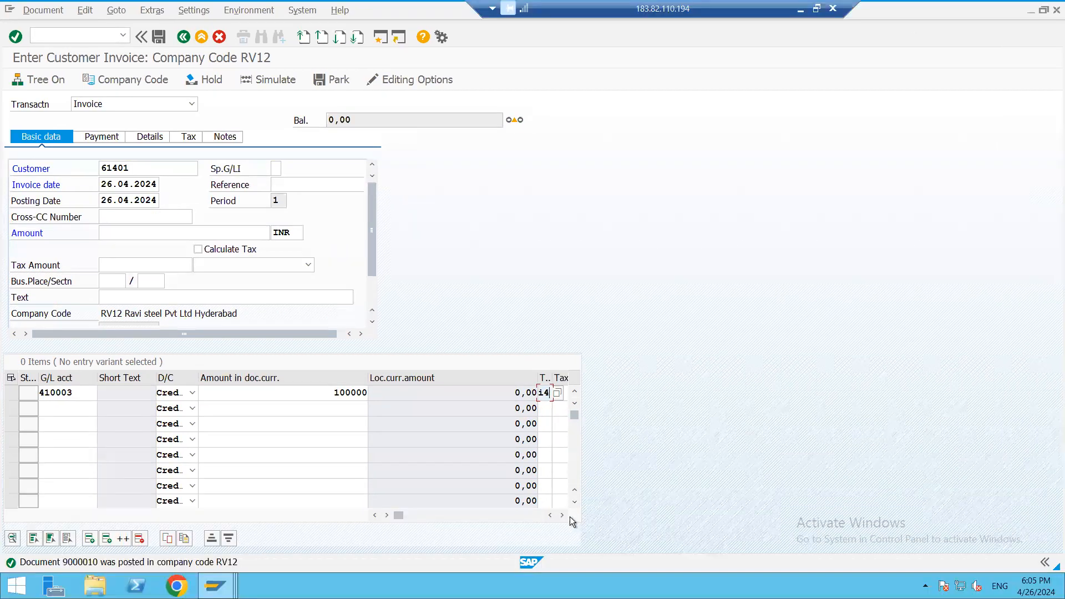
pyautogui.click(562, 515)
pyautogui.click(561, 514)
pyautogui.click(561, 515)
pyautogui.click(561, 514)
pyautogui.click(561, 515)
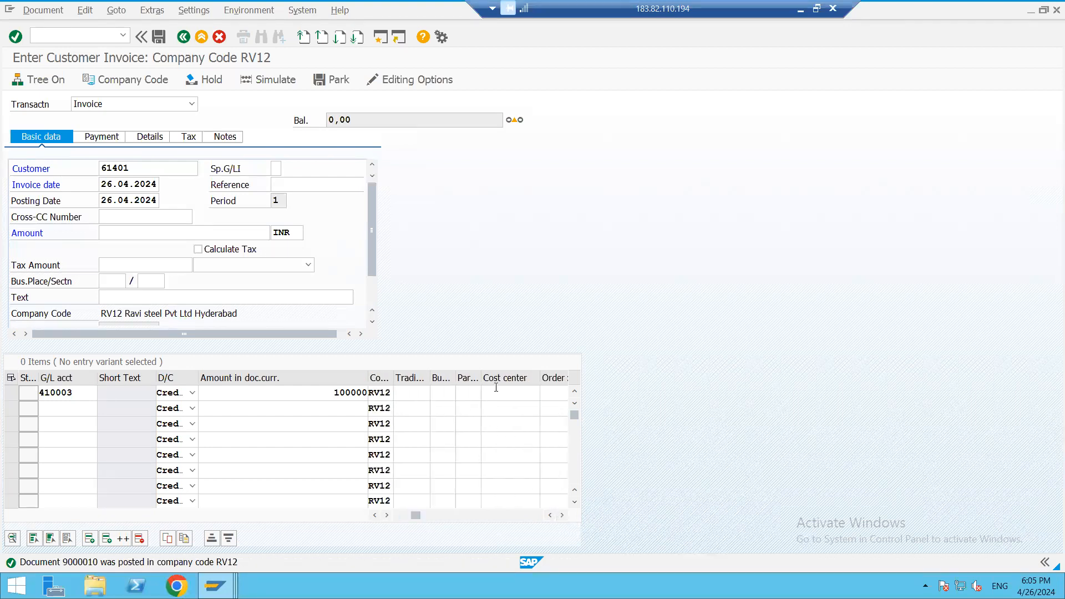
pyautogui.click(497, 391)
pyautogui.press('space')
pyautogui.click(500, 408)
pyautogui.press('Return')
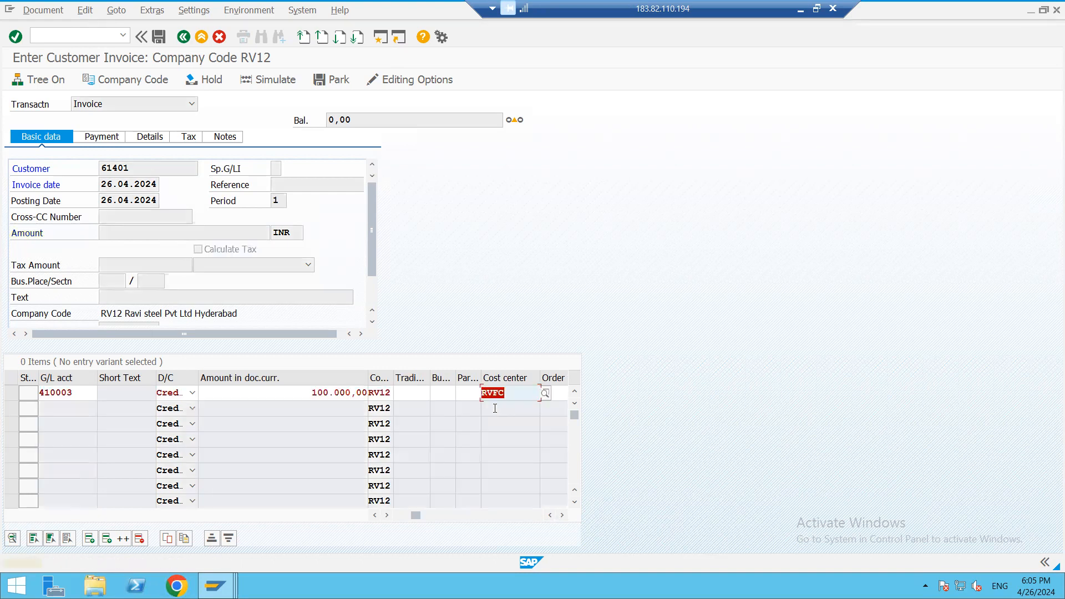
pyautogui.press('Return')
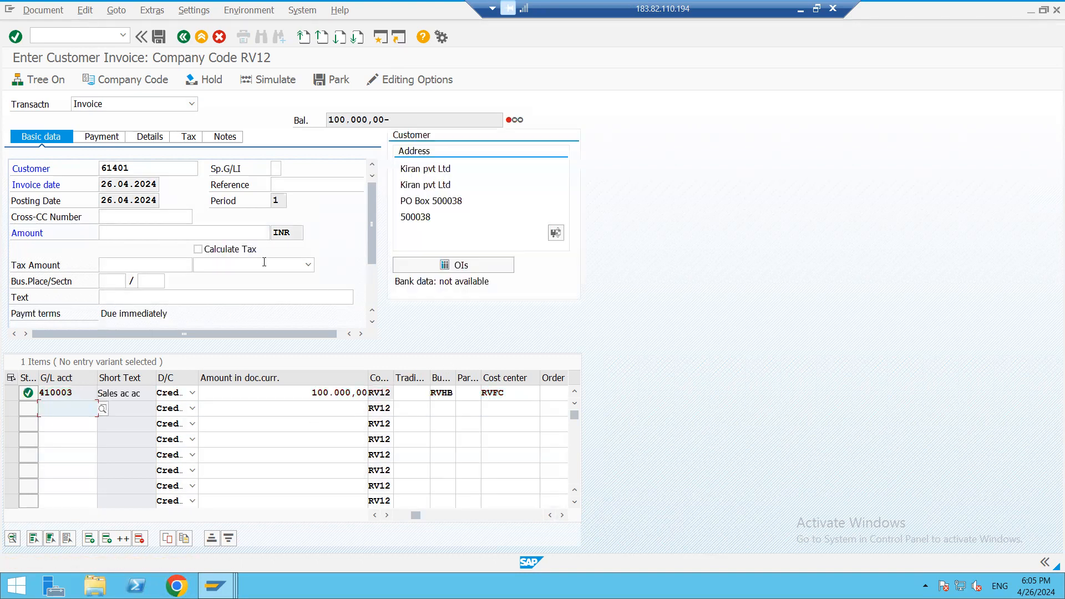
# Set the header tax code to I4 (RV12 Output IGST) and enable automatic tax calculation for the invoice.
pyautogui.click(232, 264)
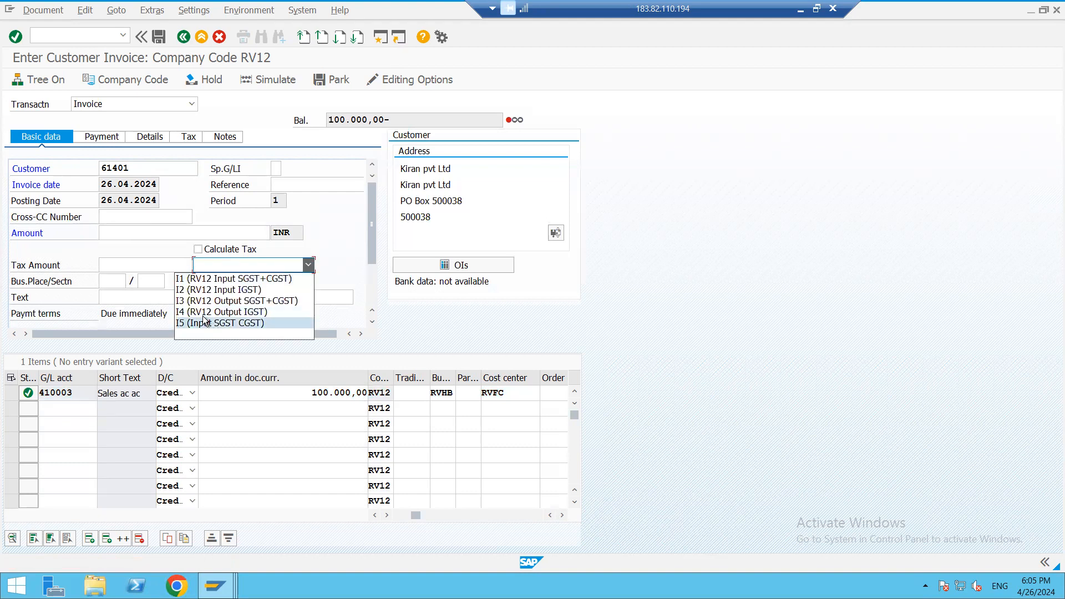
pyautogui.click(205, 312)
pyautogui.press('Return')
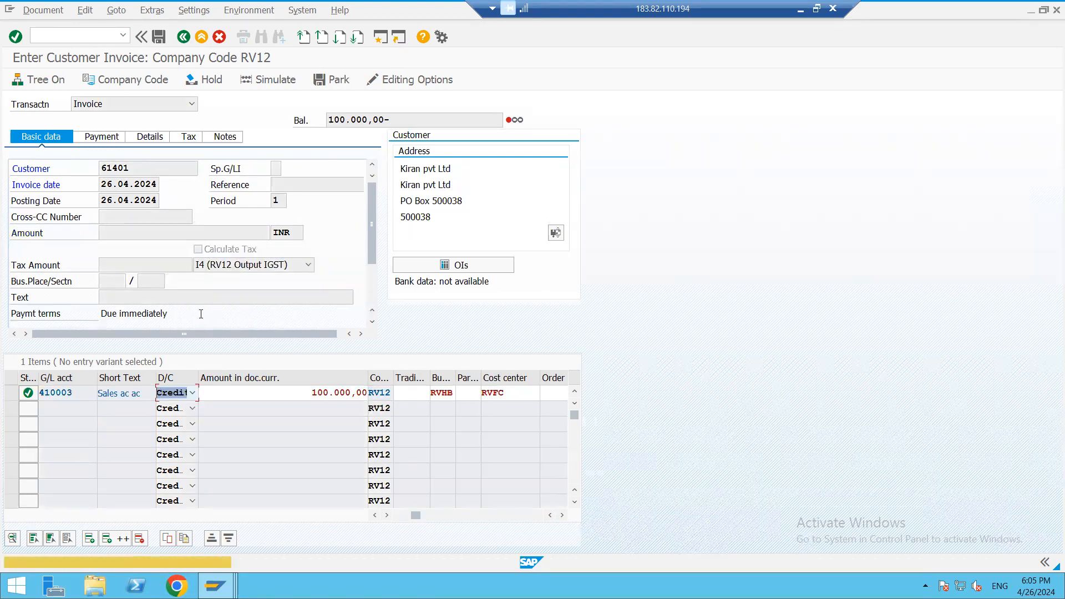
pyautogui.press('Return')
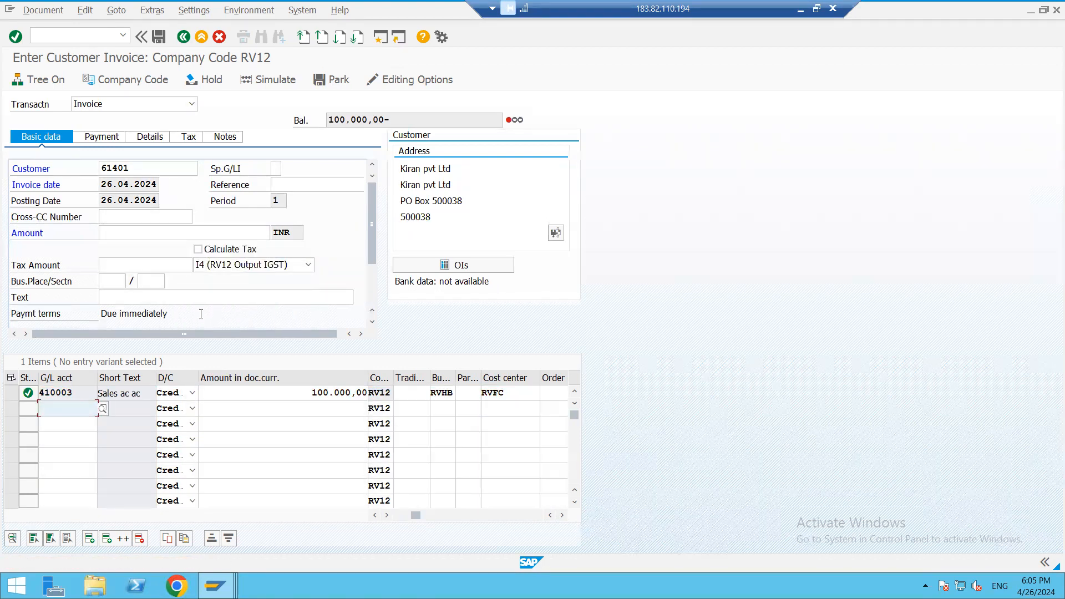
pyautogui.click(198, 249)
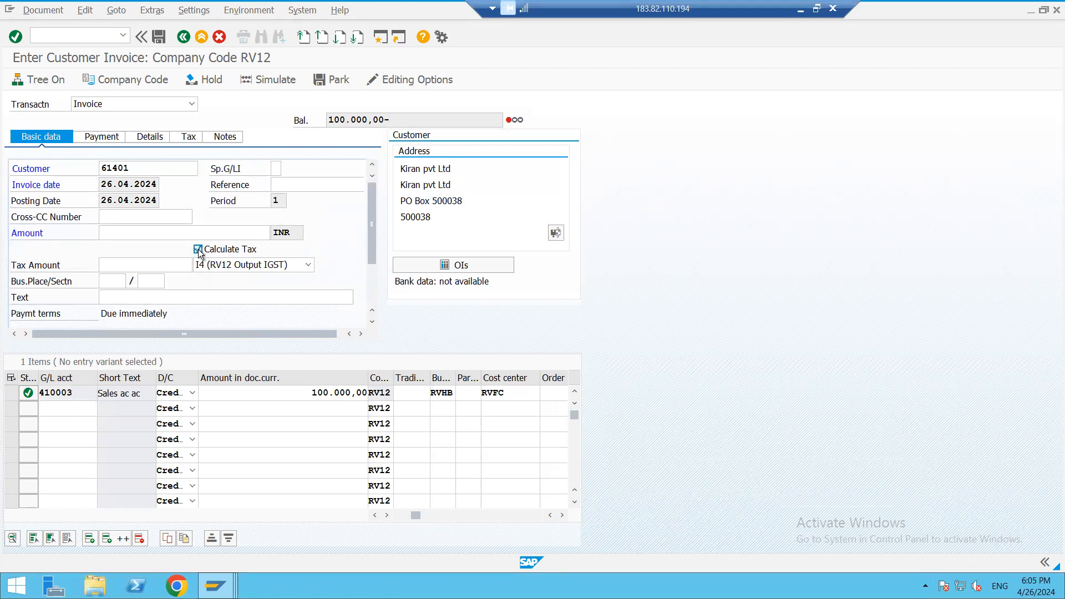
pyautogui.press('Return')
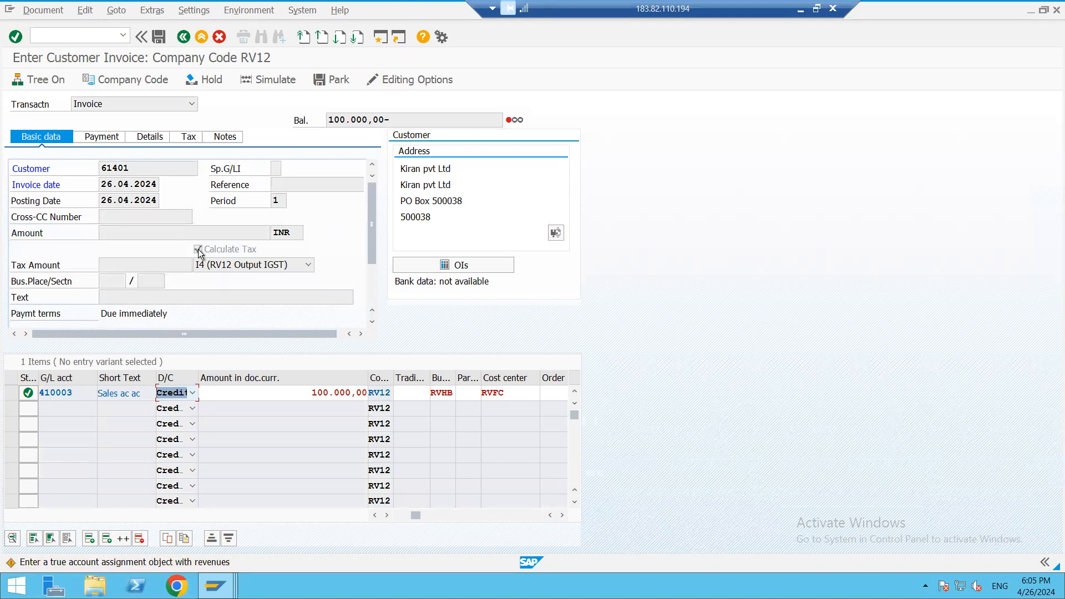
pyautogui.press('Return')
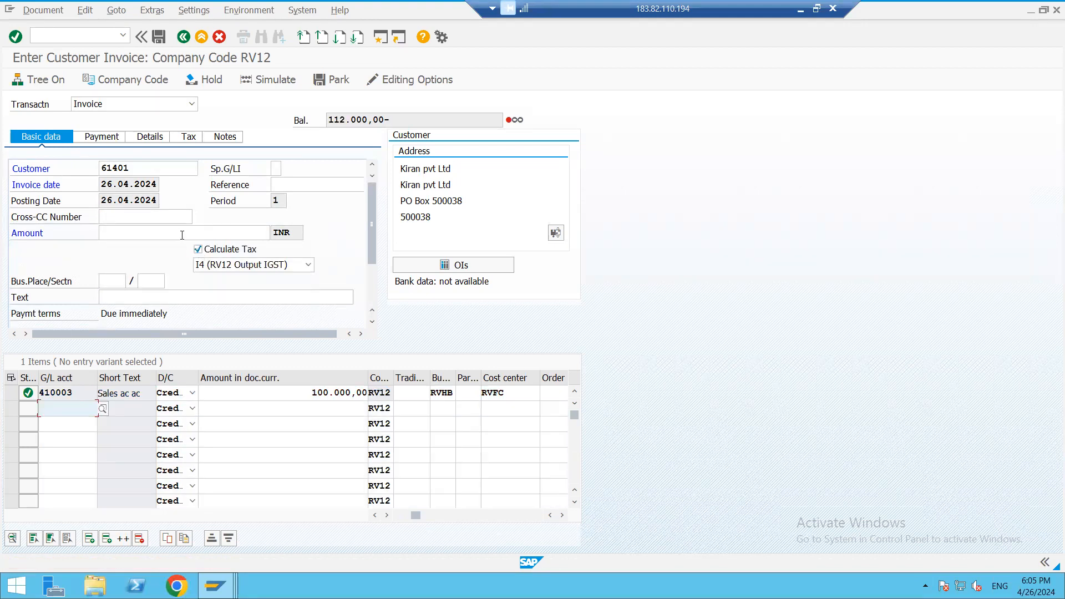
# Enter 112.000,00 INR as the I4 customer invoice's total amount and validate the entry.
pyautogui.click(149, 233)
pyautogui.click(145, 244)
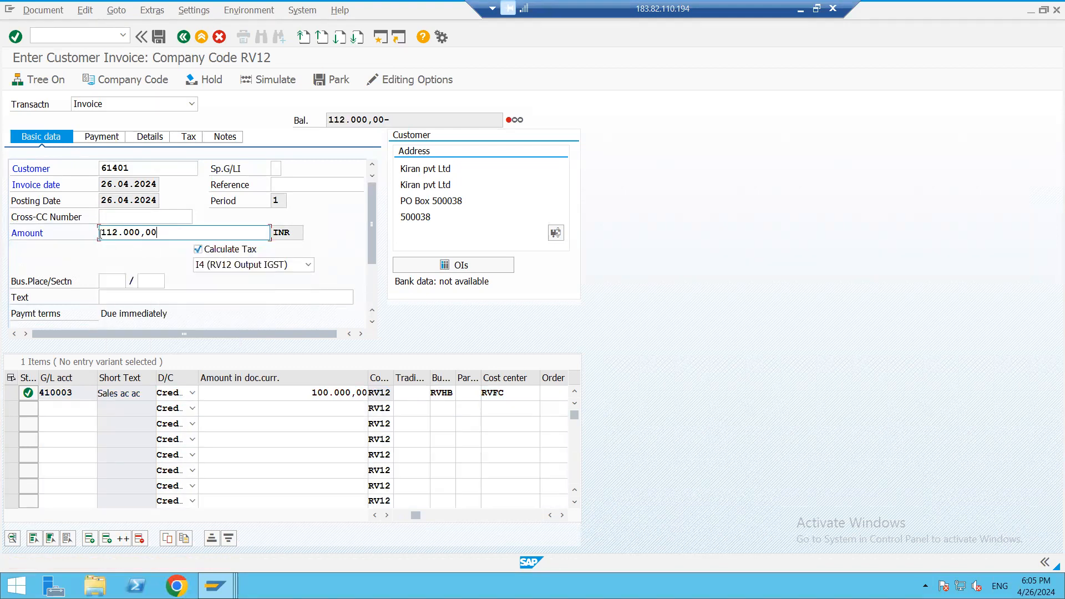
pyautogui.press('Return')
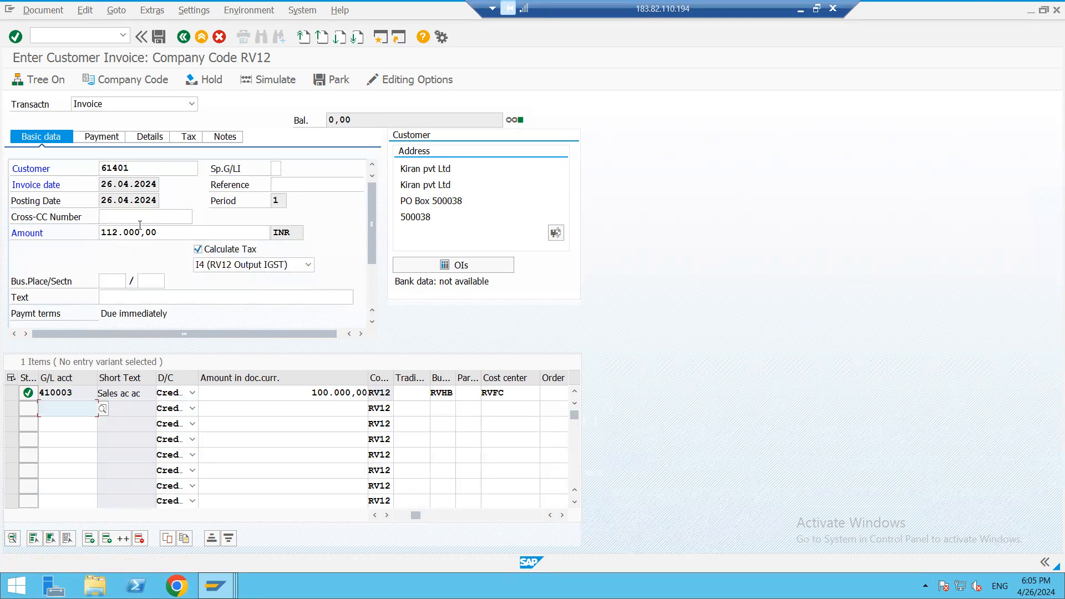
# Simulate the I4 customer invoice, acknowledging the warnings, and post it in company code RV12.
pyautogui.click(268, 80)
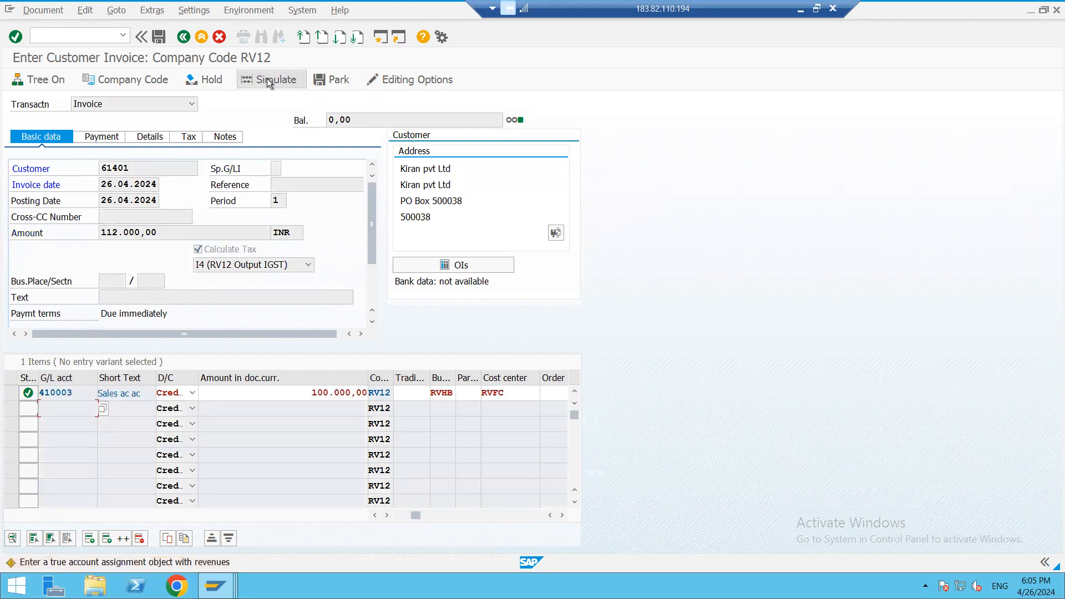
pyautogui.press('Return')
pyautogui.press('Return')
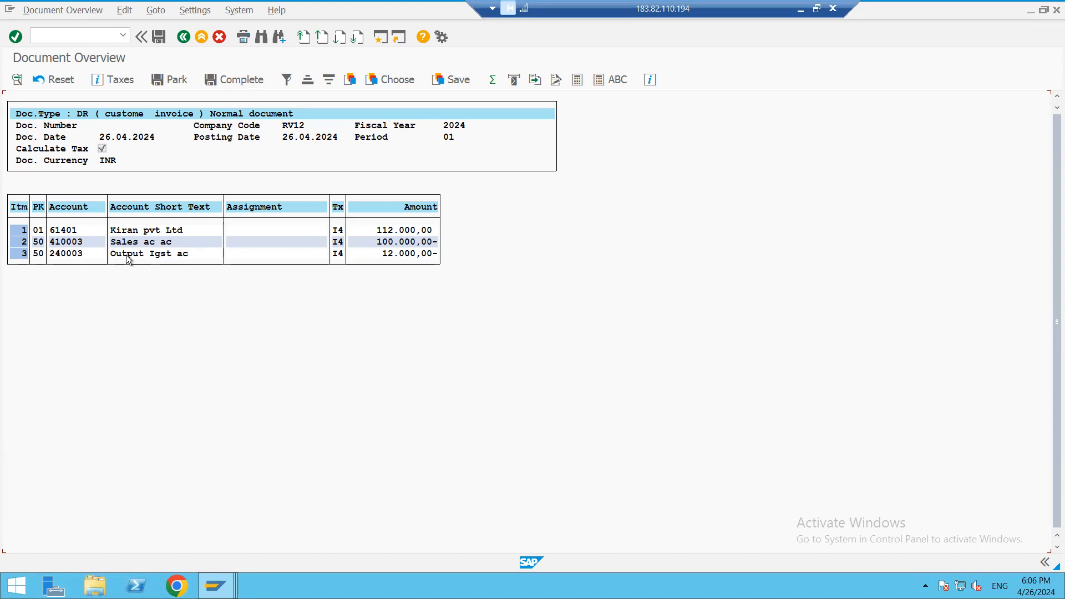
pyautogui.click(159, 37)
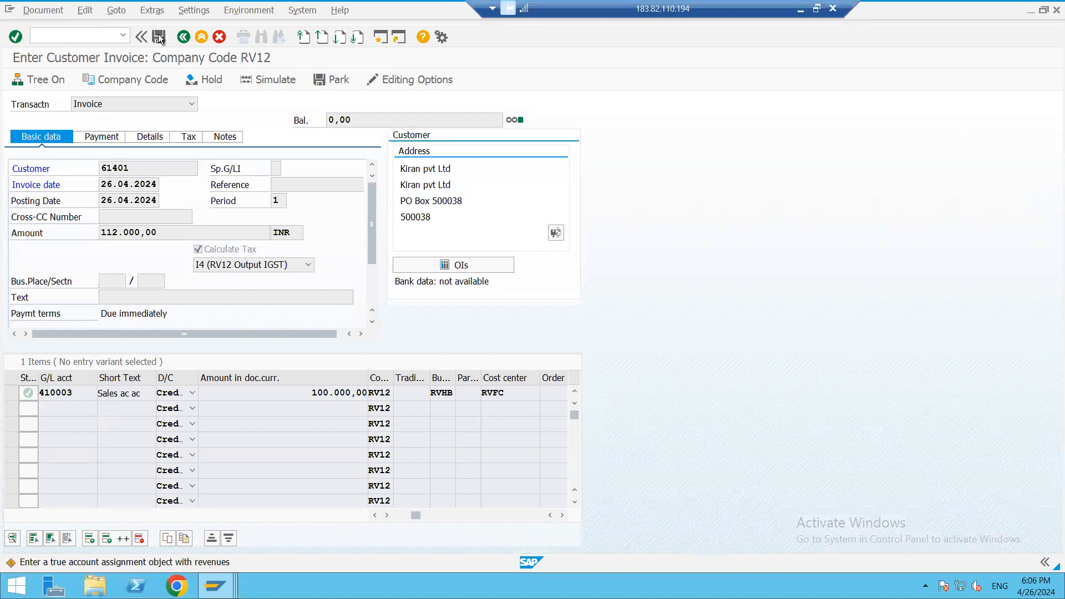
pyautogui.click(159, 37)
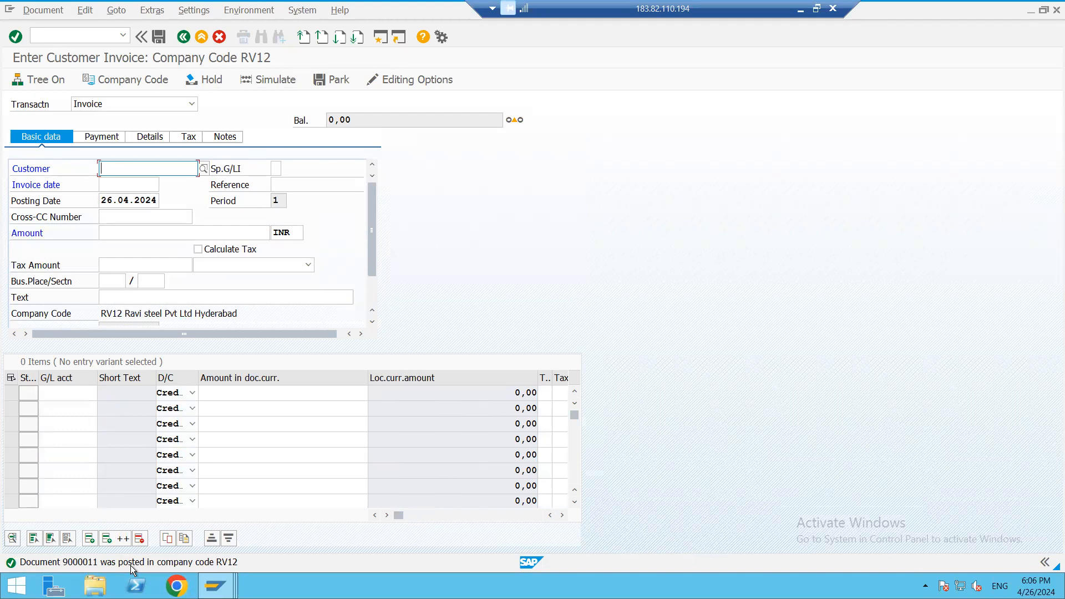
# Reduce the remote desktop window and switch to the GST notes in the R2R Project SAP.xlsx workbook in Excel.
pyautogui.click(816, 10)
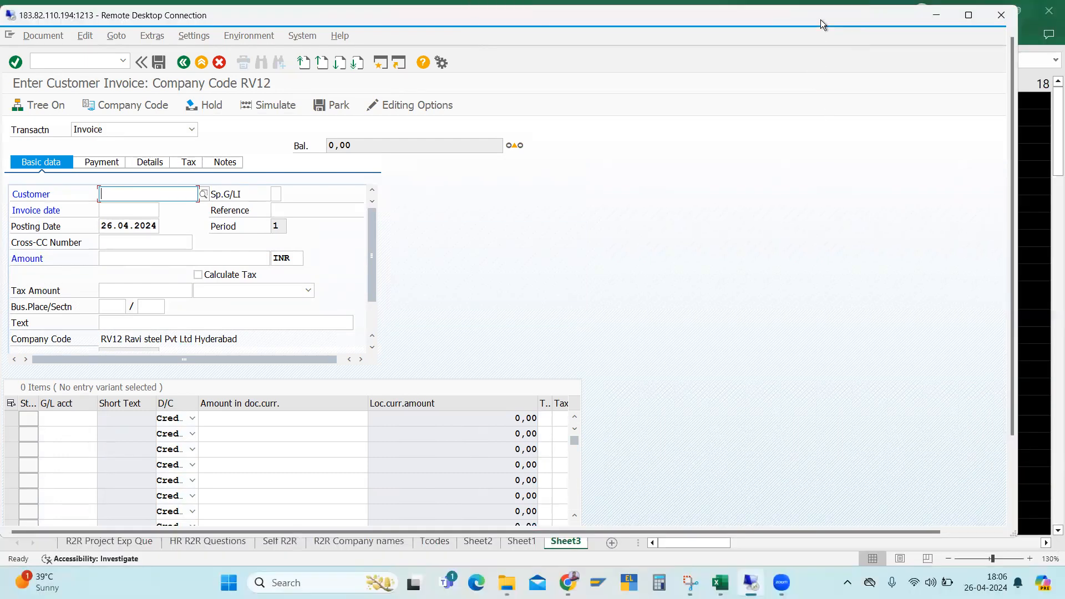
pyautogui.moveTo(720, 583)
pyautogui.click(618, 524)
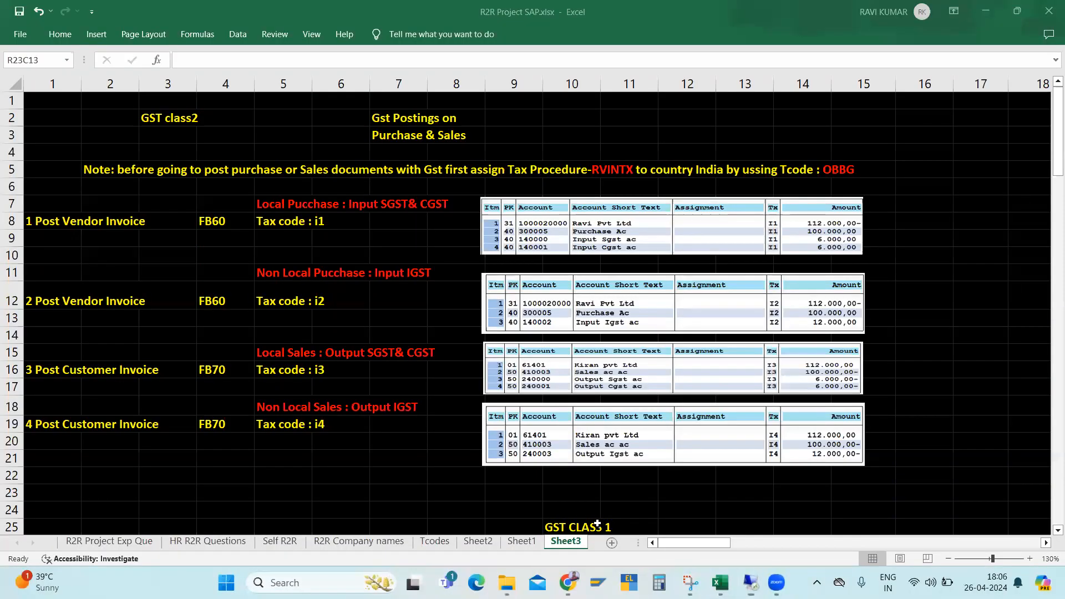
pyautogui.click(293, 488)
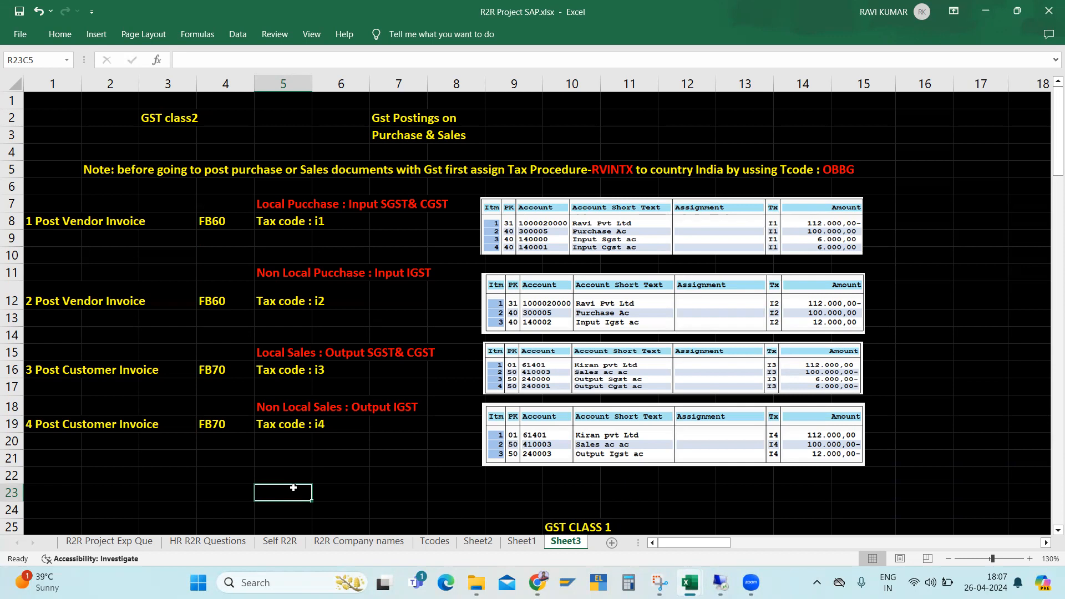
# Review the notes on tax codes i1 to i4 for the local and non-local purchase and sales invoices.
pyautogui.click(270, 201)
pyautogui.click(282, 272)
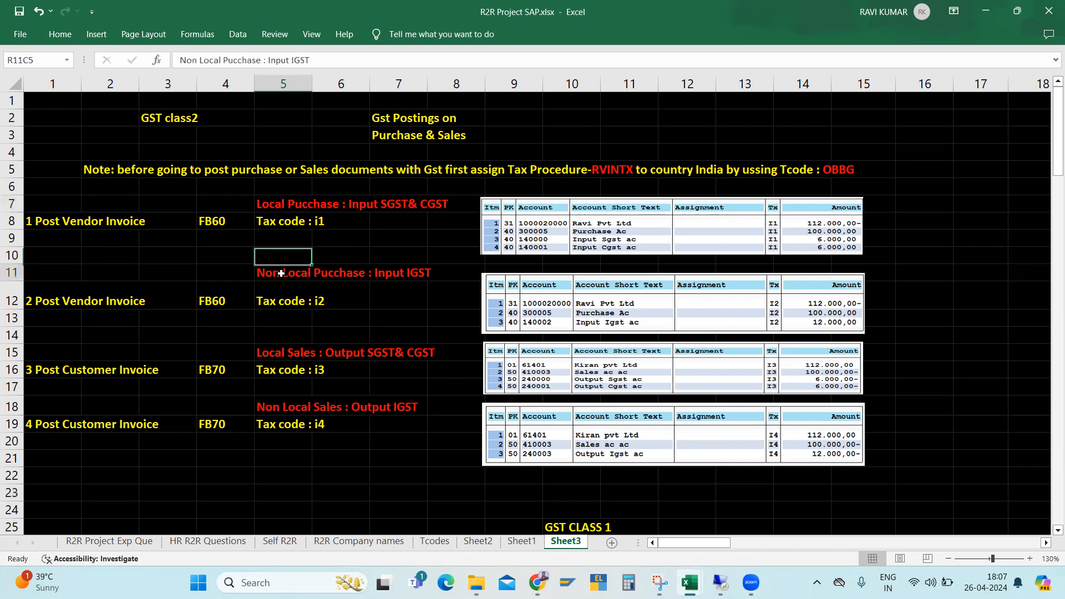
pyautogui.click(277, 202)
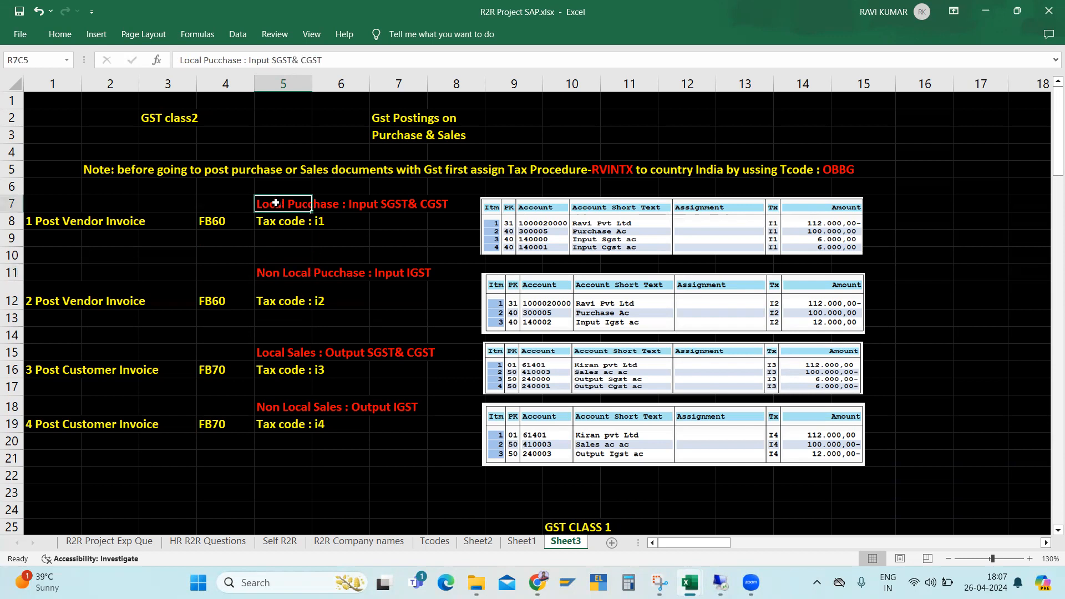
pyautogui.click(274, 219)
pyautogui.click(334, 221)
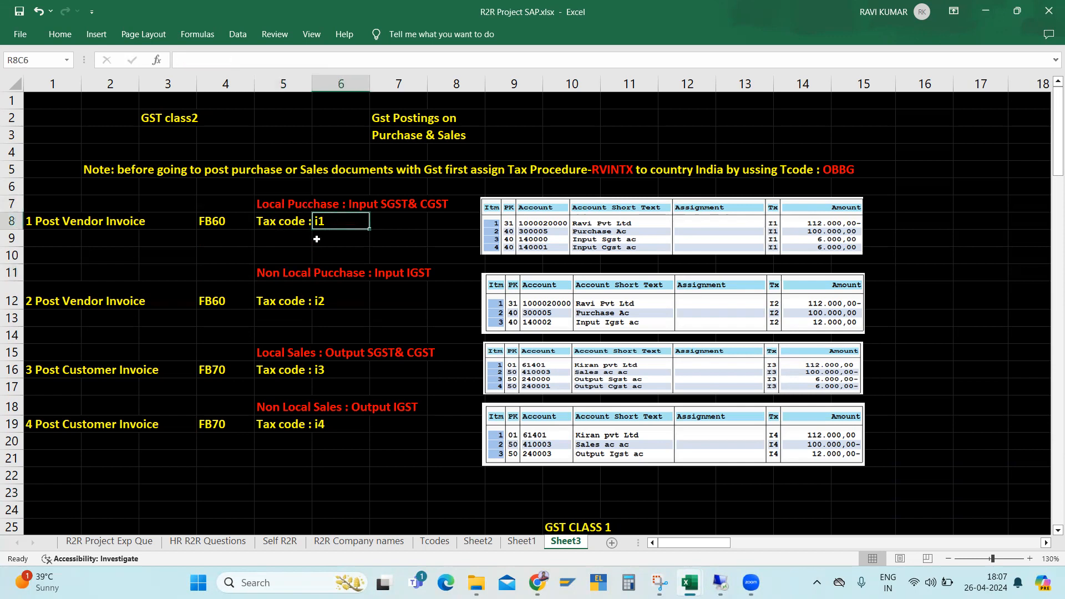
pyautogui.click(286, 273)
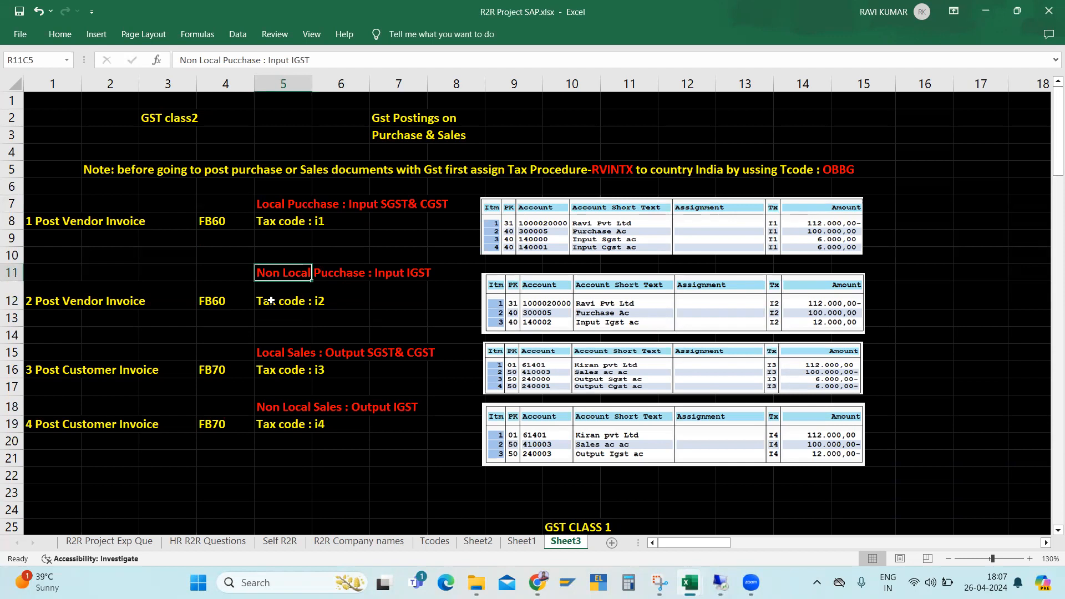
pyautogui.click(305, 300)
pyautogui.click(344, 304)
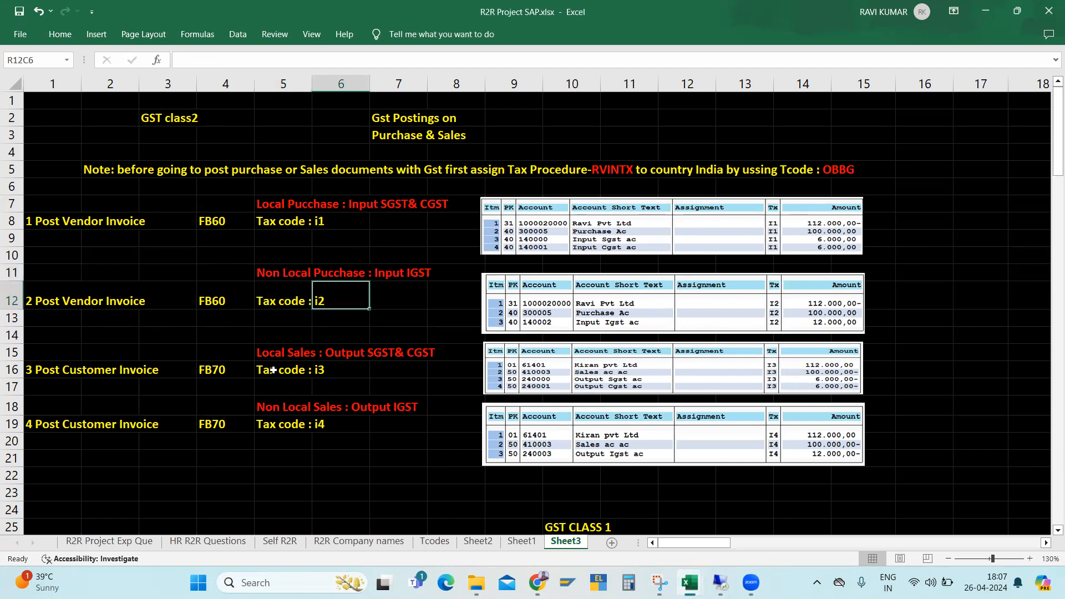
pyautogui.click(268, 371)
pyautogui.click(358, 370)
pyautogui.click(275, 426)
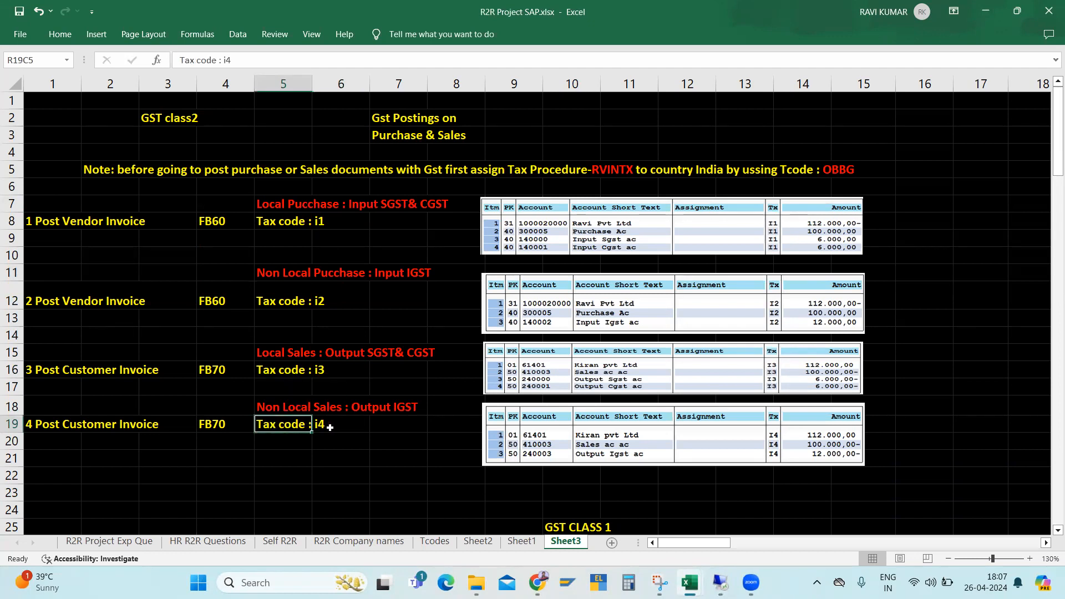
pyautogui.click(361, 425)
pyautogui.click(272, 444)
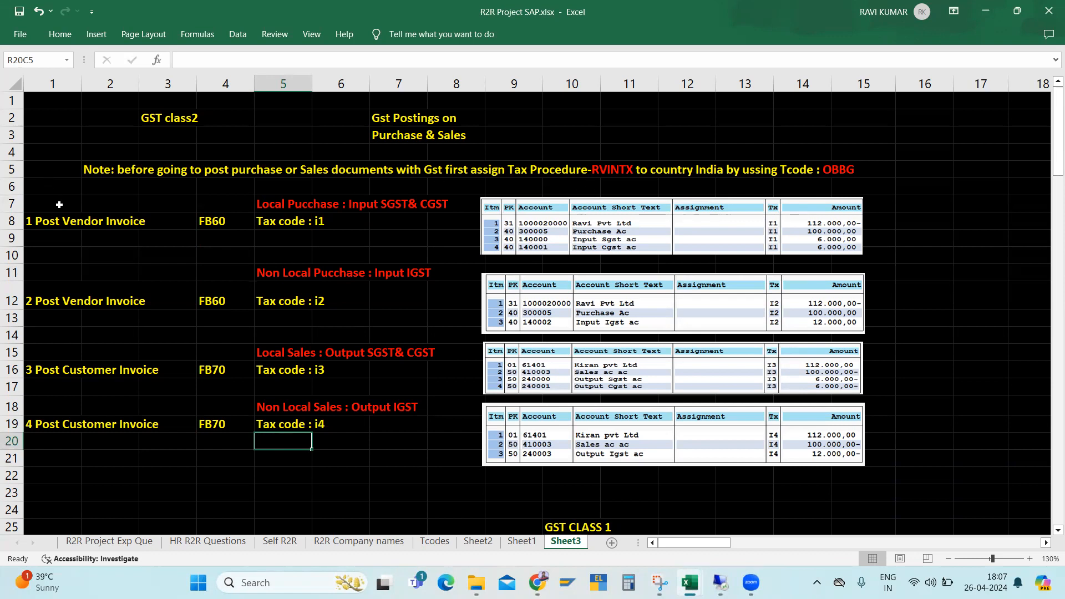
# Review the note about assigning tax procedure RVINTX to country India with transaction OBBG before posting GST documents.
pyautogui.click(597, 186)
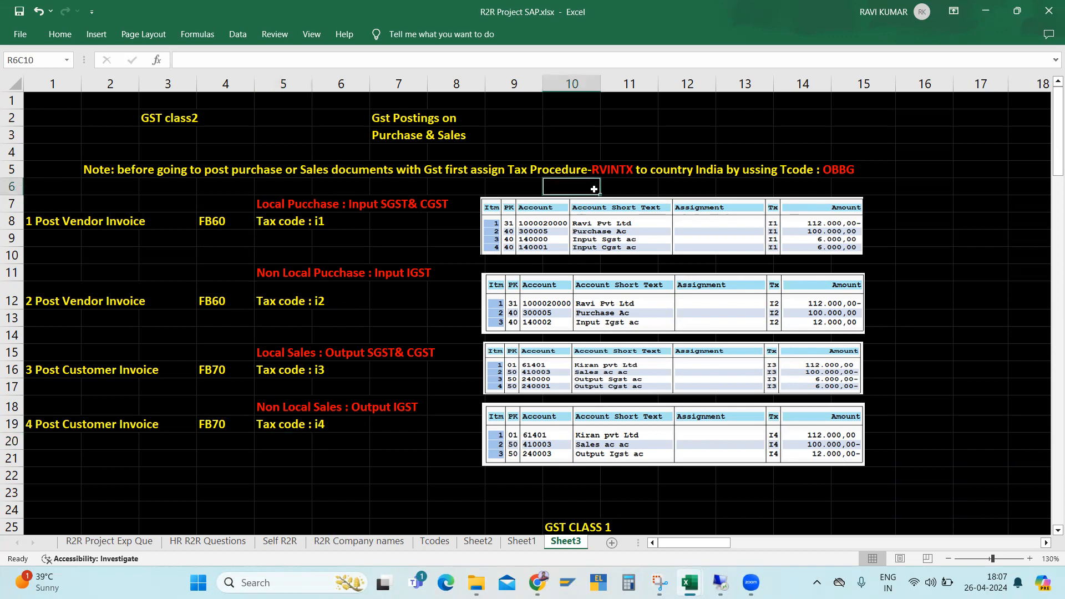
pyautogui.click(628, 181)
pyautogui.click(754, 181)
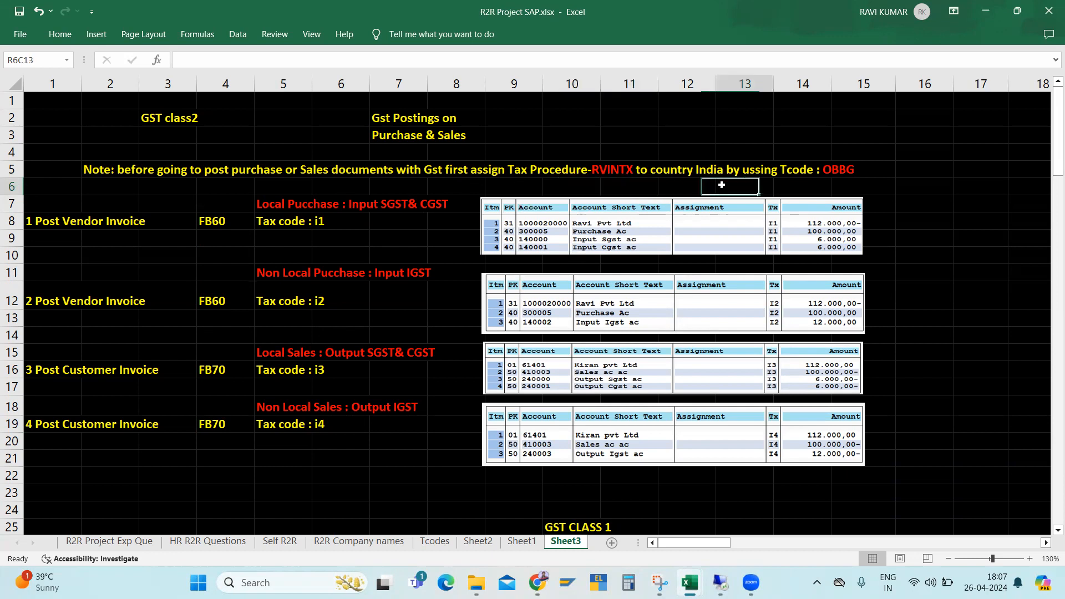
pyautogui.click(840, 173)
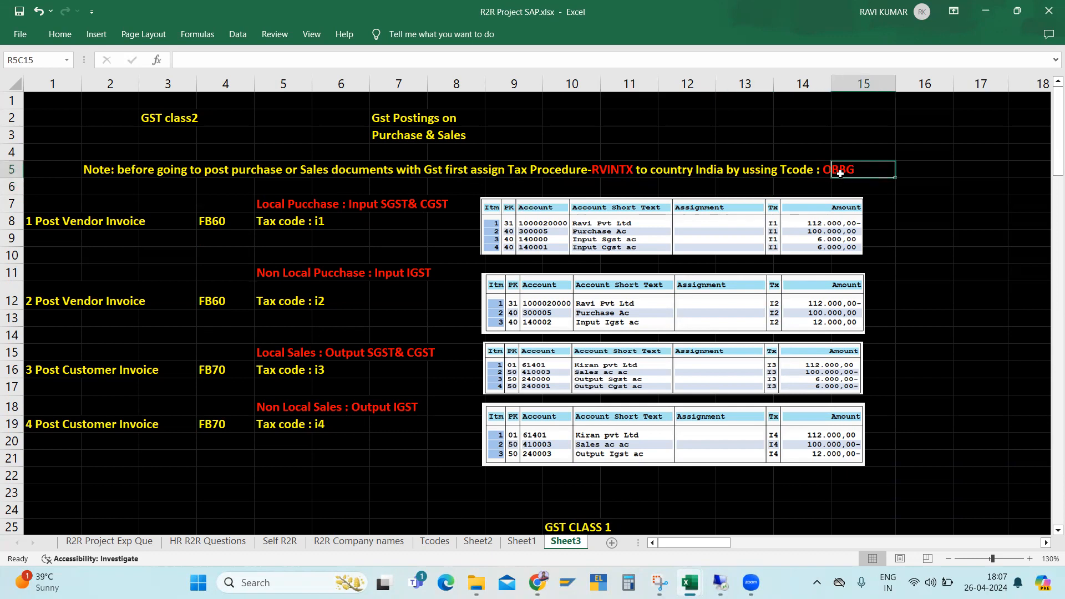
pyautogui.click(860, 187)
pyautogui.click(801, 186)
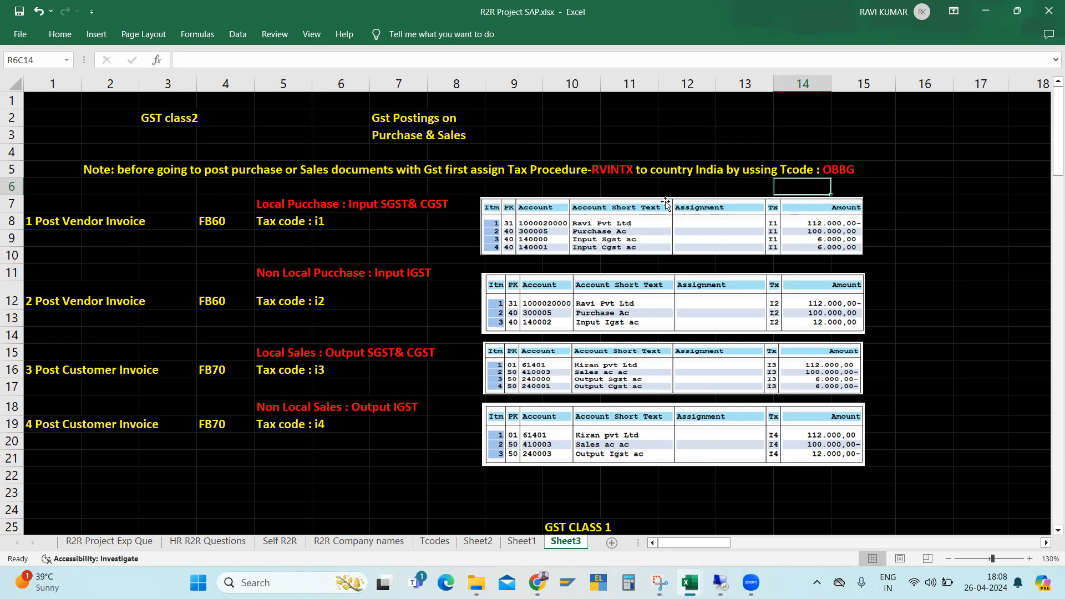
pyautogui.click(603, 187)
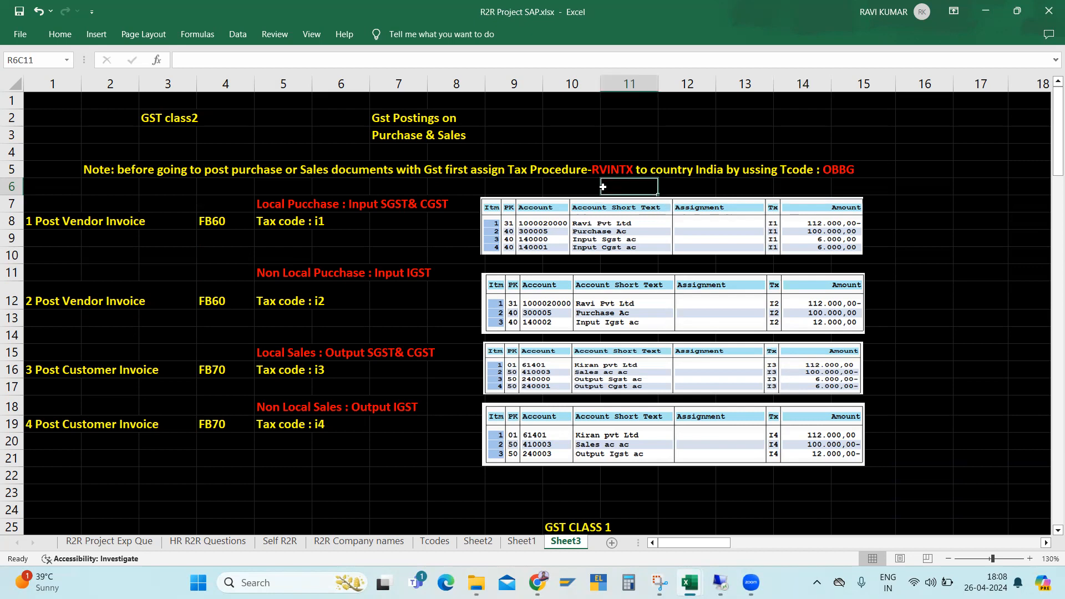
pyautogui.click(712, 186)
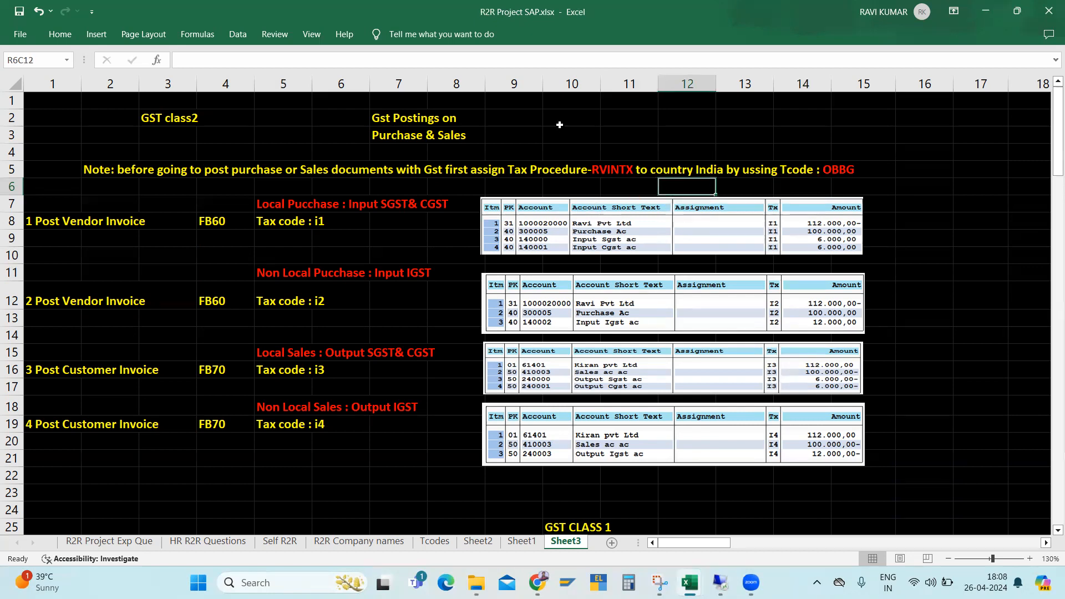
pyautogui.click(539, 140)
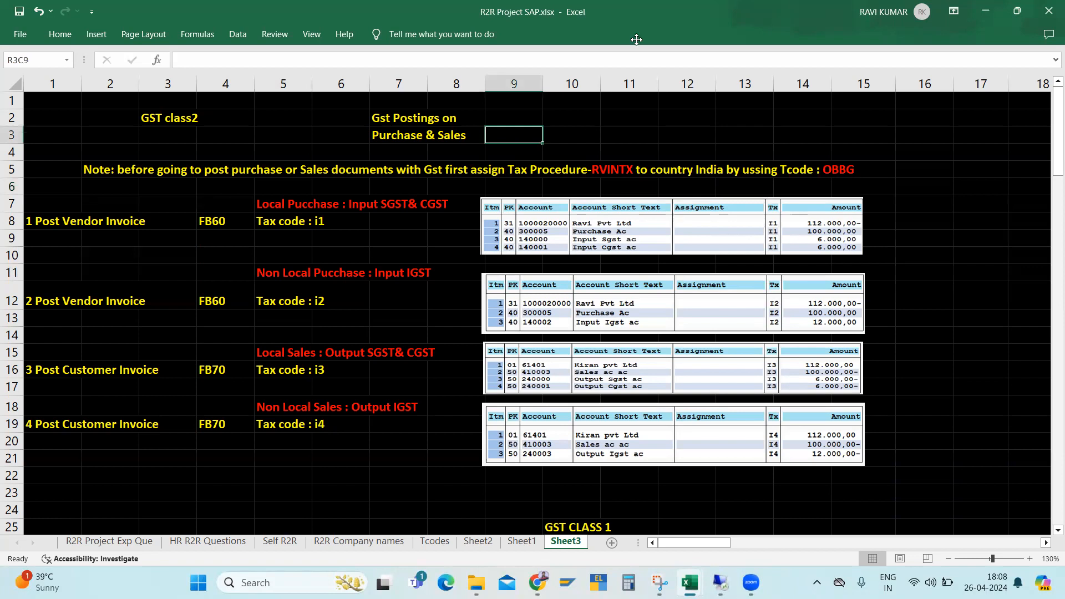